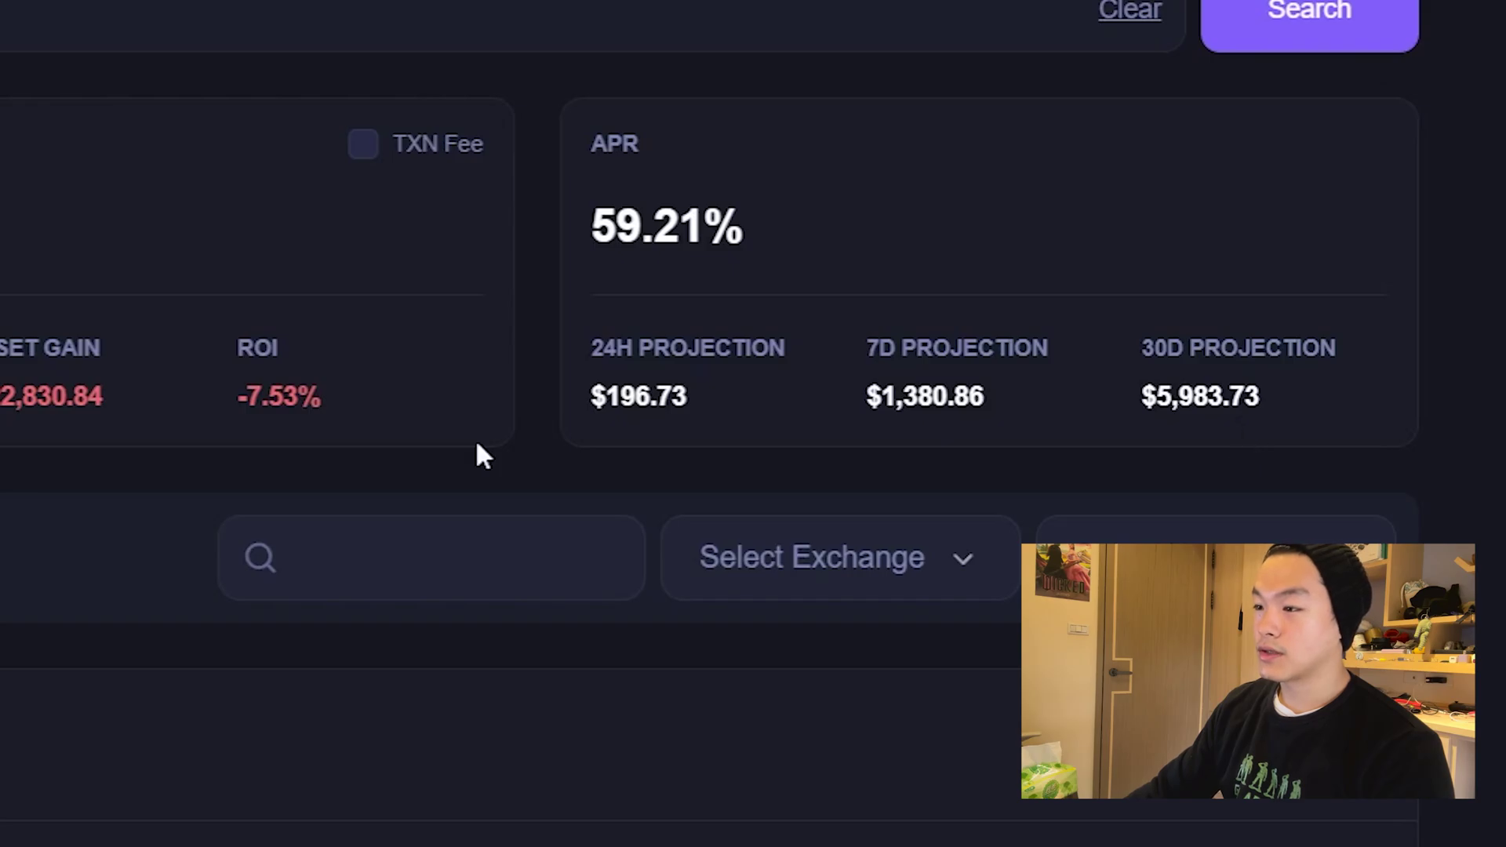
Step: Scroll through the dashboard's Earnings, Profit/Loss and APR cards and position rows
{"action": "scroll", "coordinate": [690, 406], "scroll_direction": "down", "scroll_amount": 2}
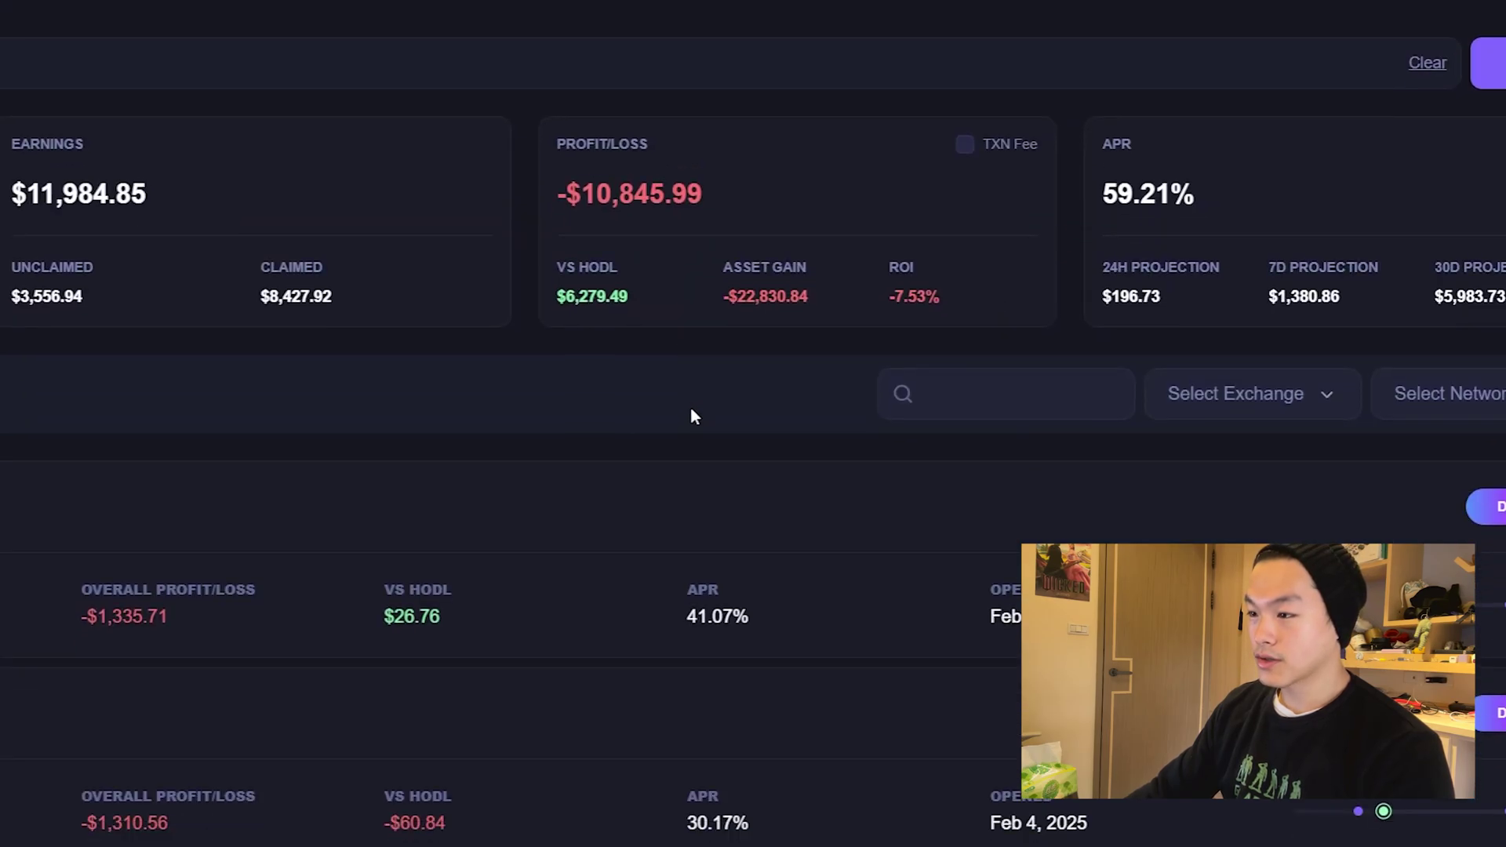
{"action": "scroll", "coordinate": [703, 389], "scroll_direction": "down", "scroll_amount": 3}
{"action": "scroll", "coordinate": [732, 380], "scroll_direction": "up", "scroll_amount": 5}
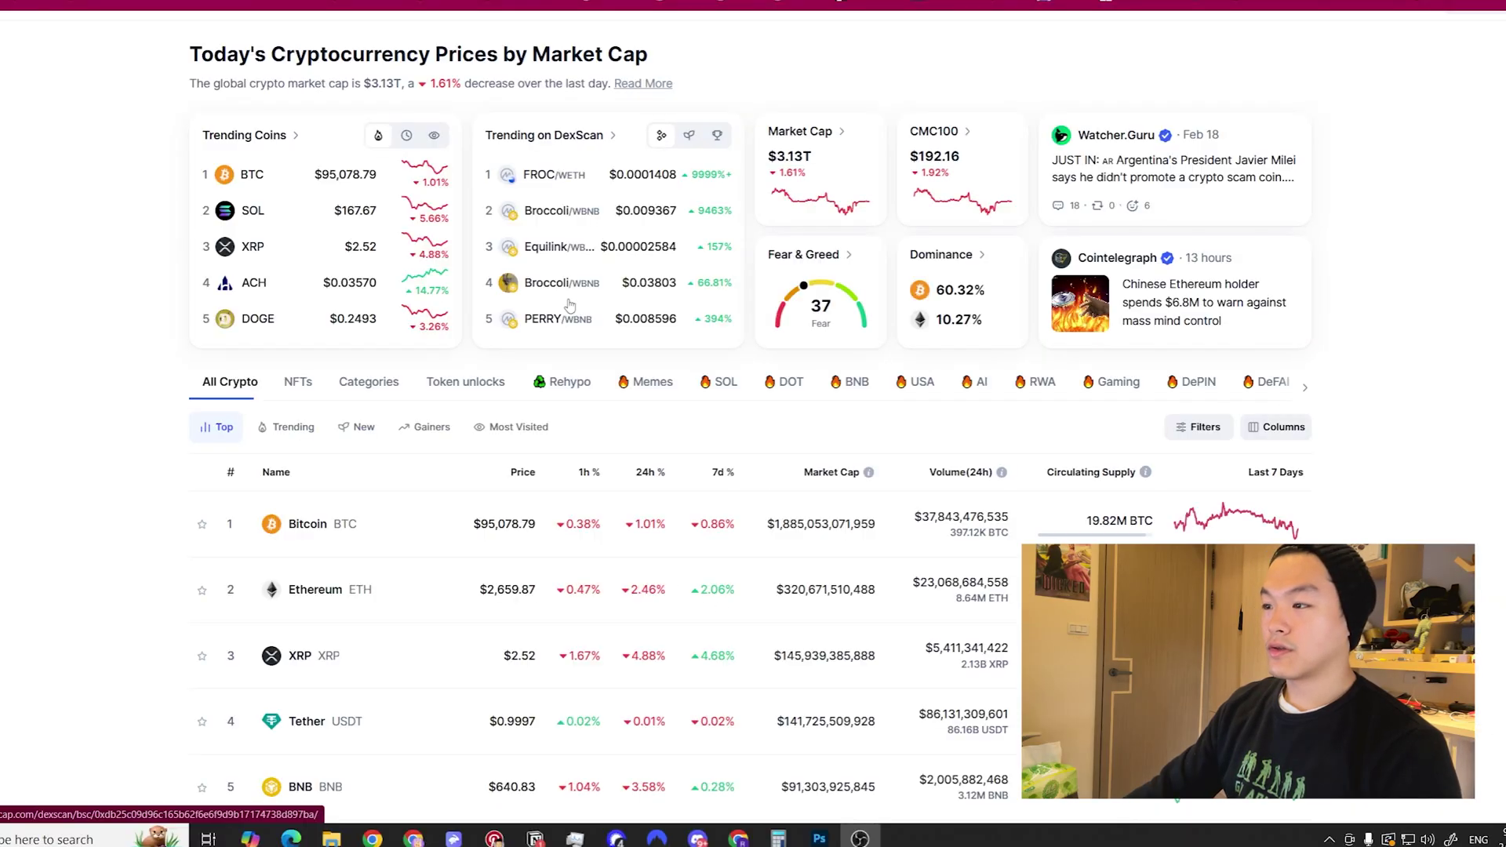
Step: Browse CoinMarketCap's top coins, then the Memes and RWA category coin lists
{"action": "scroll", "coordinate": [570, 305], "scroll_direction": "up", "scroll_amount": 1}
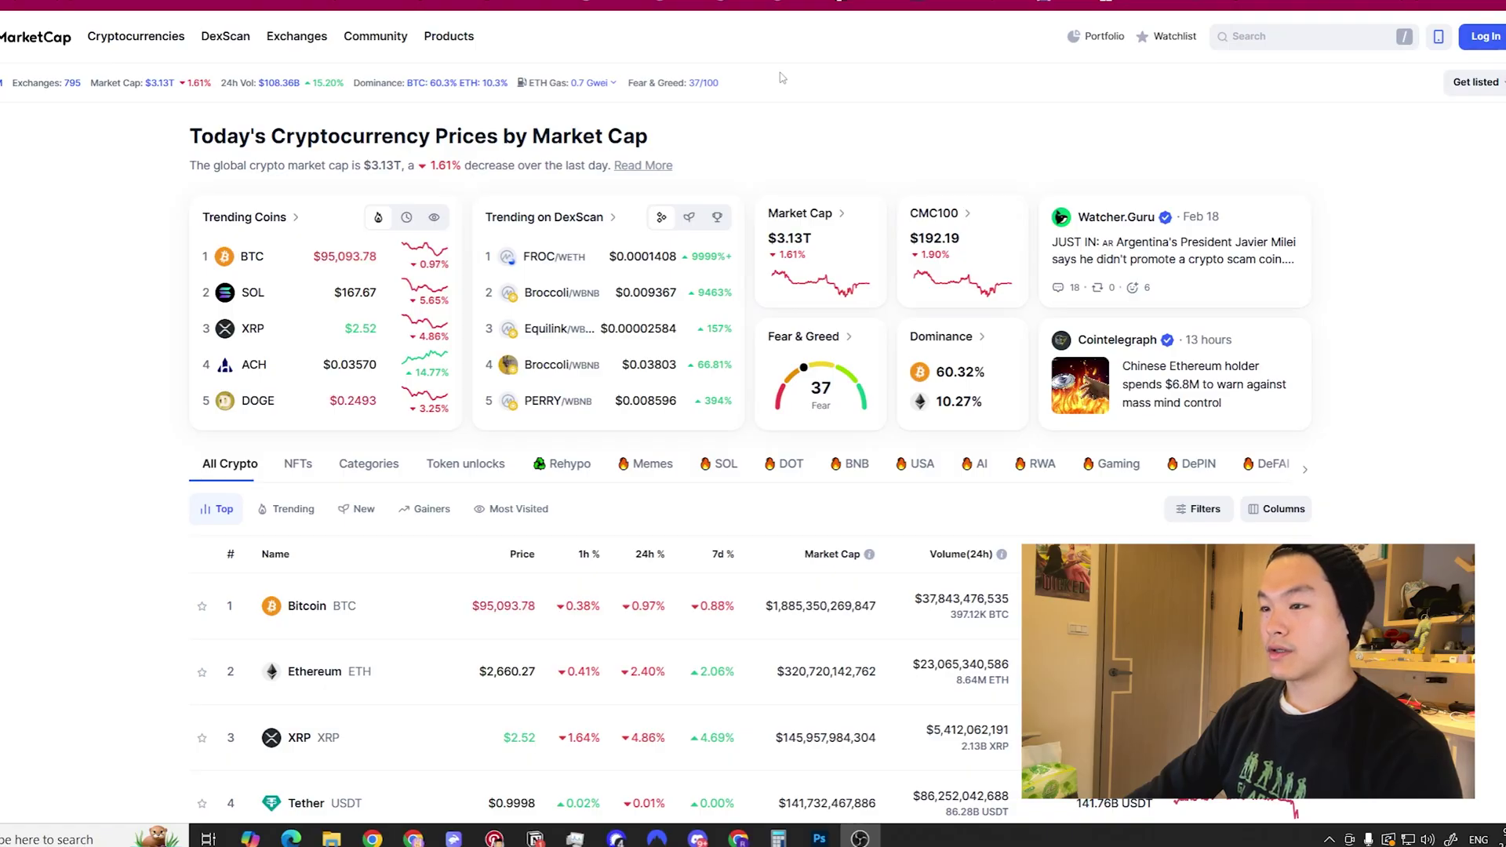
{"action": "scroll", "coordinate": [520, 245], "scroll_direction": "down", "scroll_amount": 4}
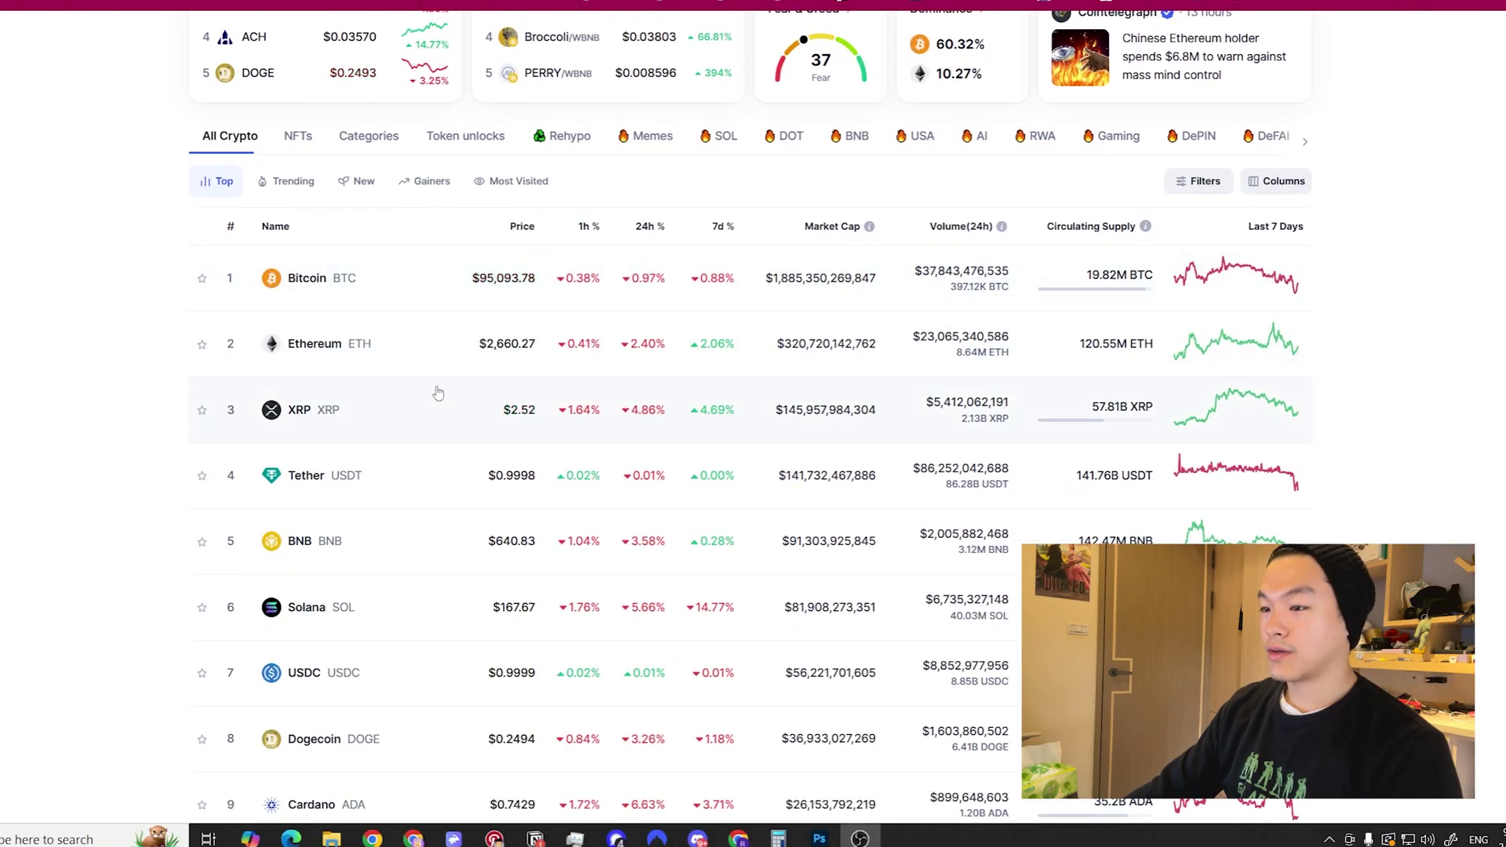
{"action": "scroll", "coordinate": [366, 573], "scroll_direction": "down", "scroll_amount": 2}
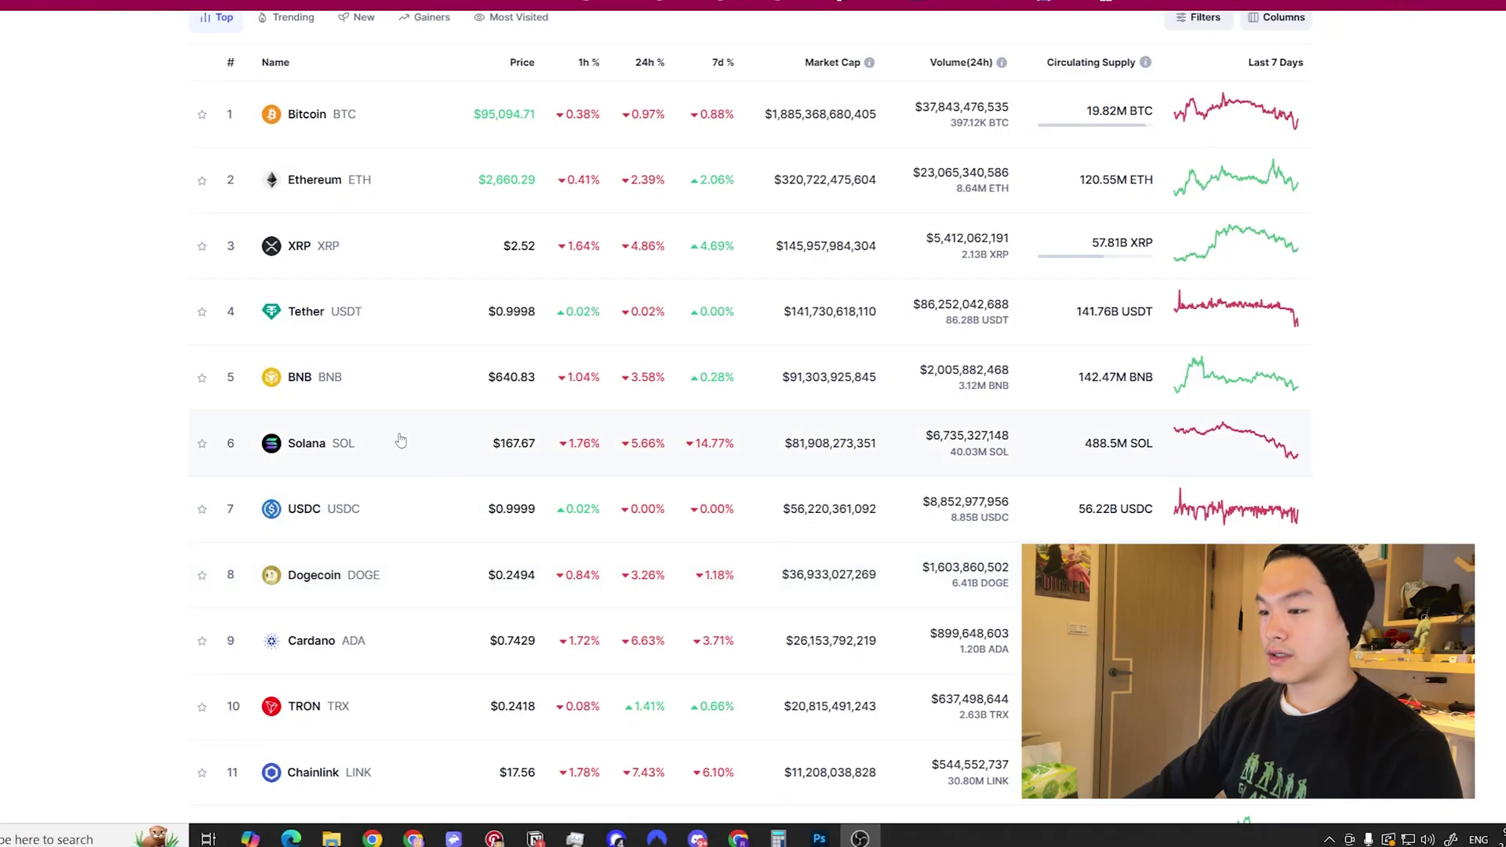
{"action": "scroll", "coordinate": [333, 473], "scroll_direction": "down", "scroll_amount": 6}
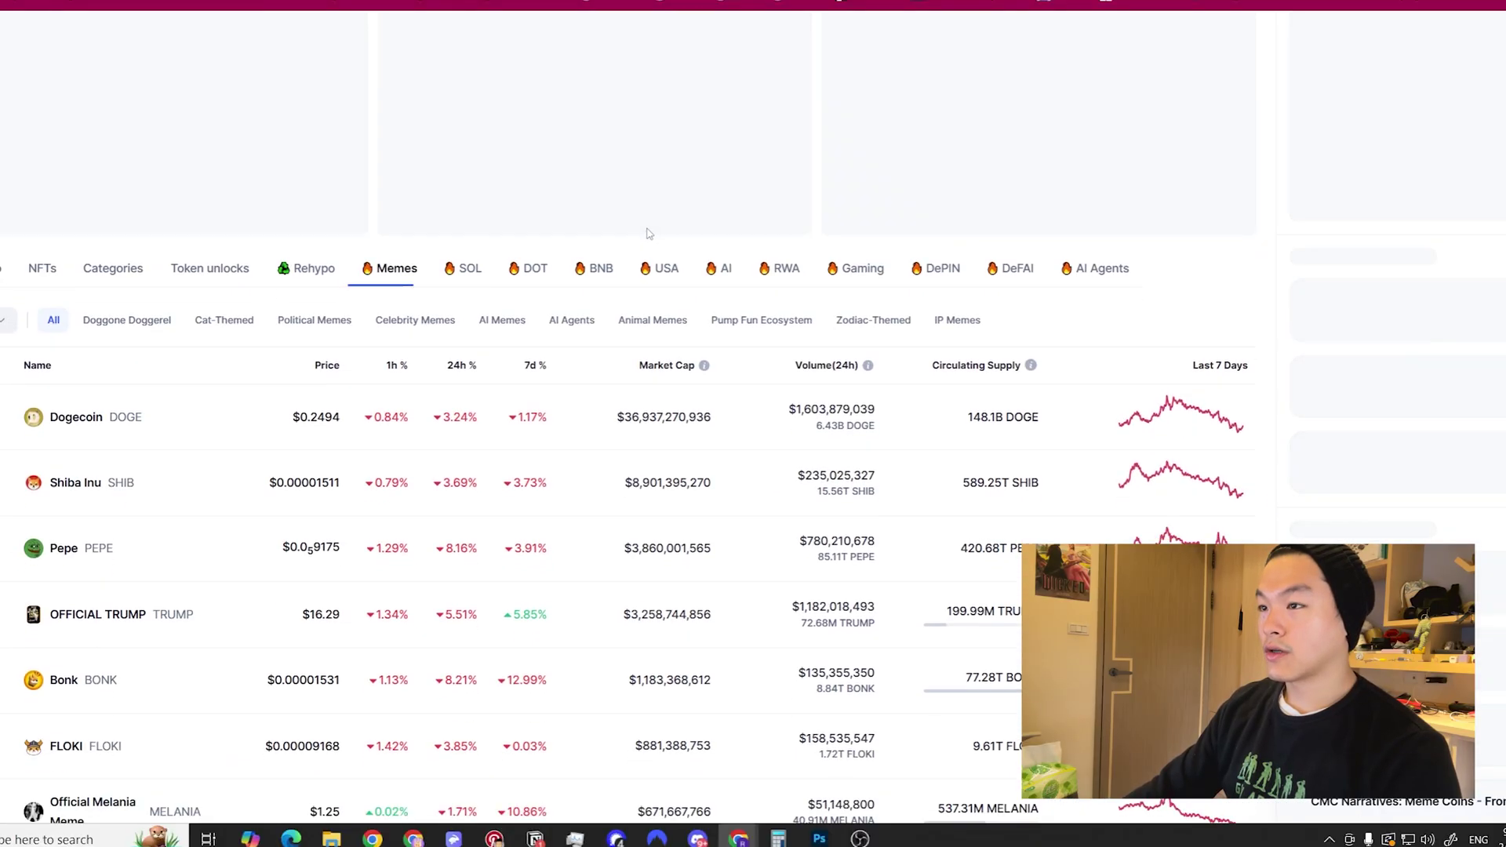
{"action": "scroll", "coordinate": [486, 235], "scroll_direction": "down", "scroll_amount": 3}
{"action": "scroll", "coordinate": [495, 224], "scroll_direction": "up", "scroll_amount": 1}
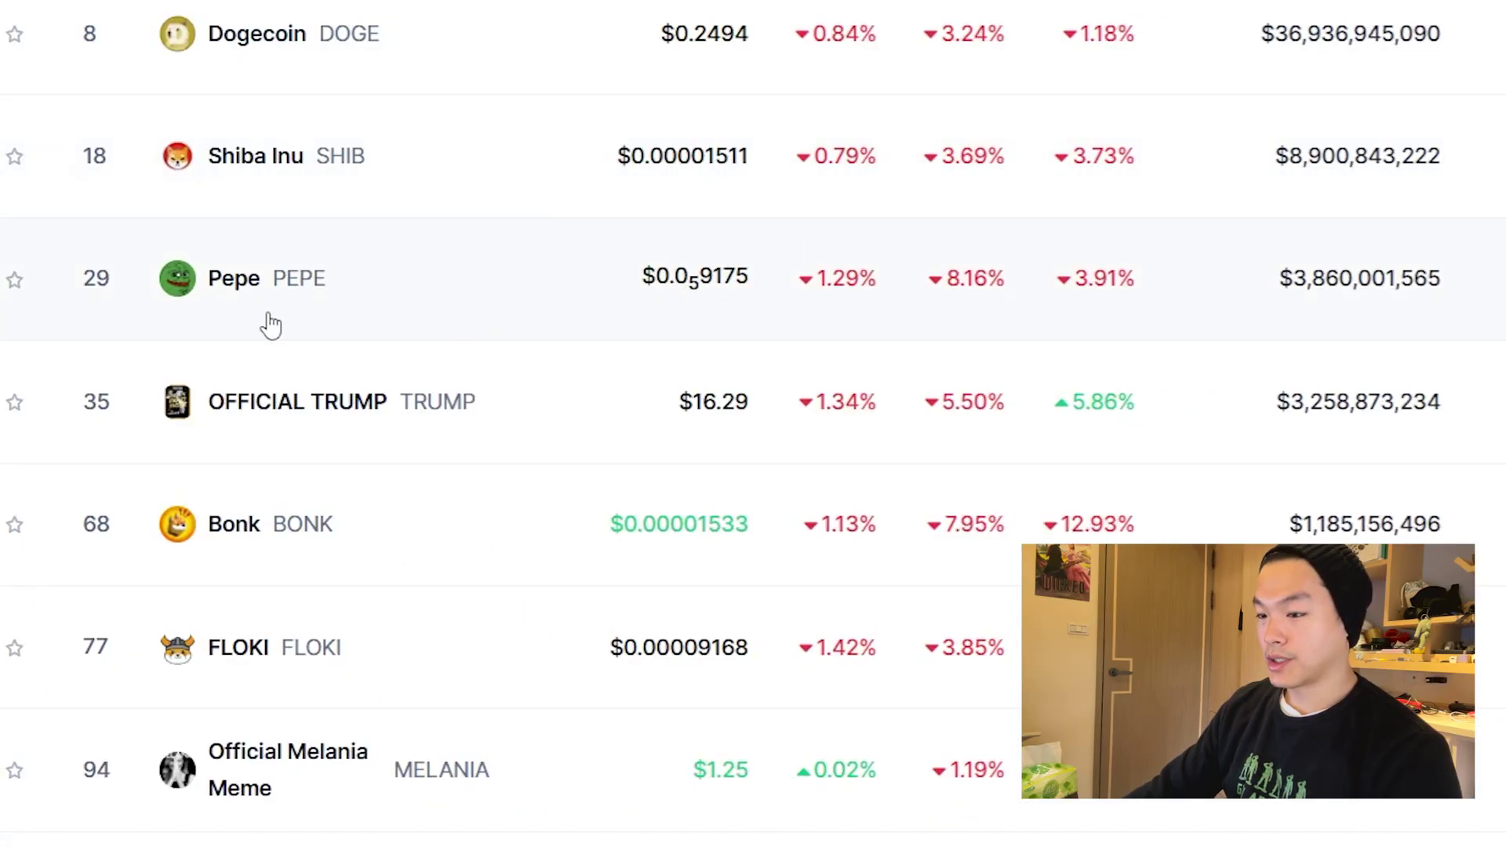
{"action": "scroll", "coordinate": [487, 320], "scroll_direction": "down", "scroll_amount": 5}
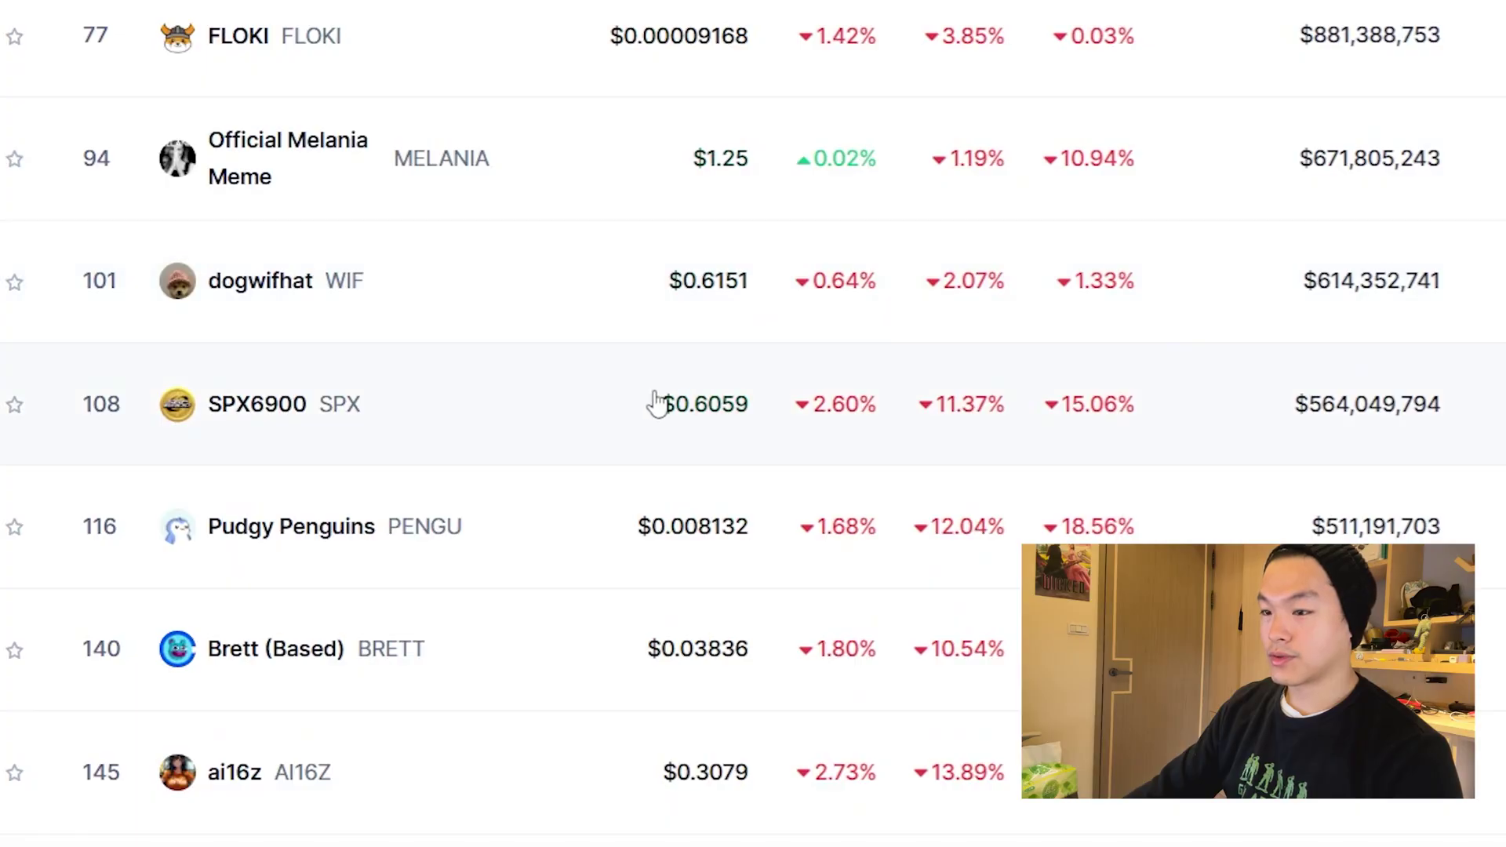
{"action": "scroll", "coordinate": [661, 400], "scroll_direction": "down", "scroll_amount": 6}
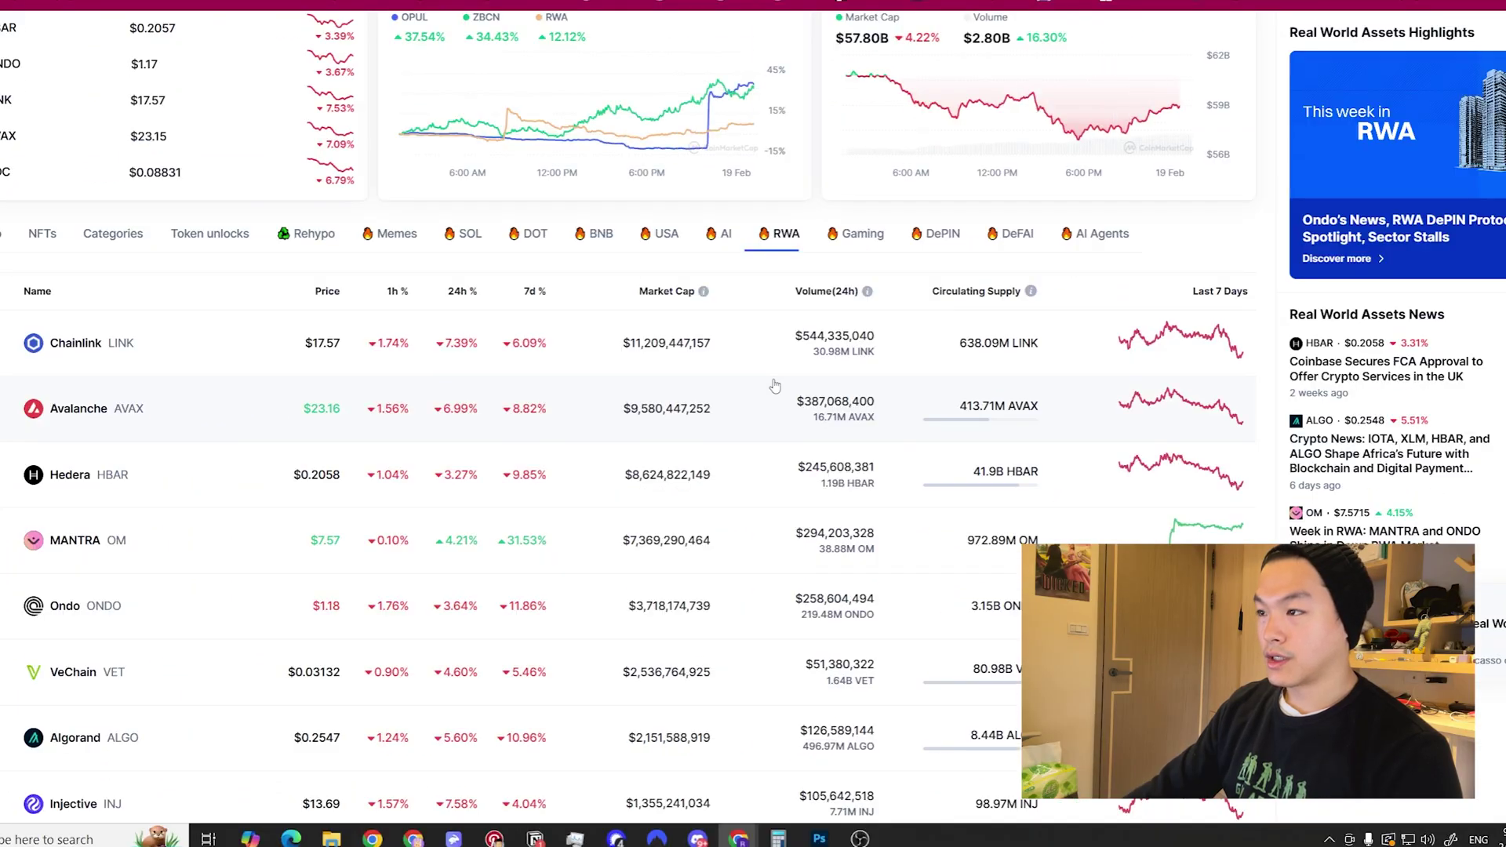
{"action": "scroll", "coordinate": [774, 385], "scroll_direction": "down", "scroll_amount": 1}
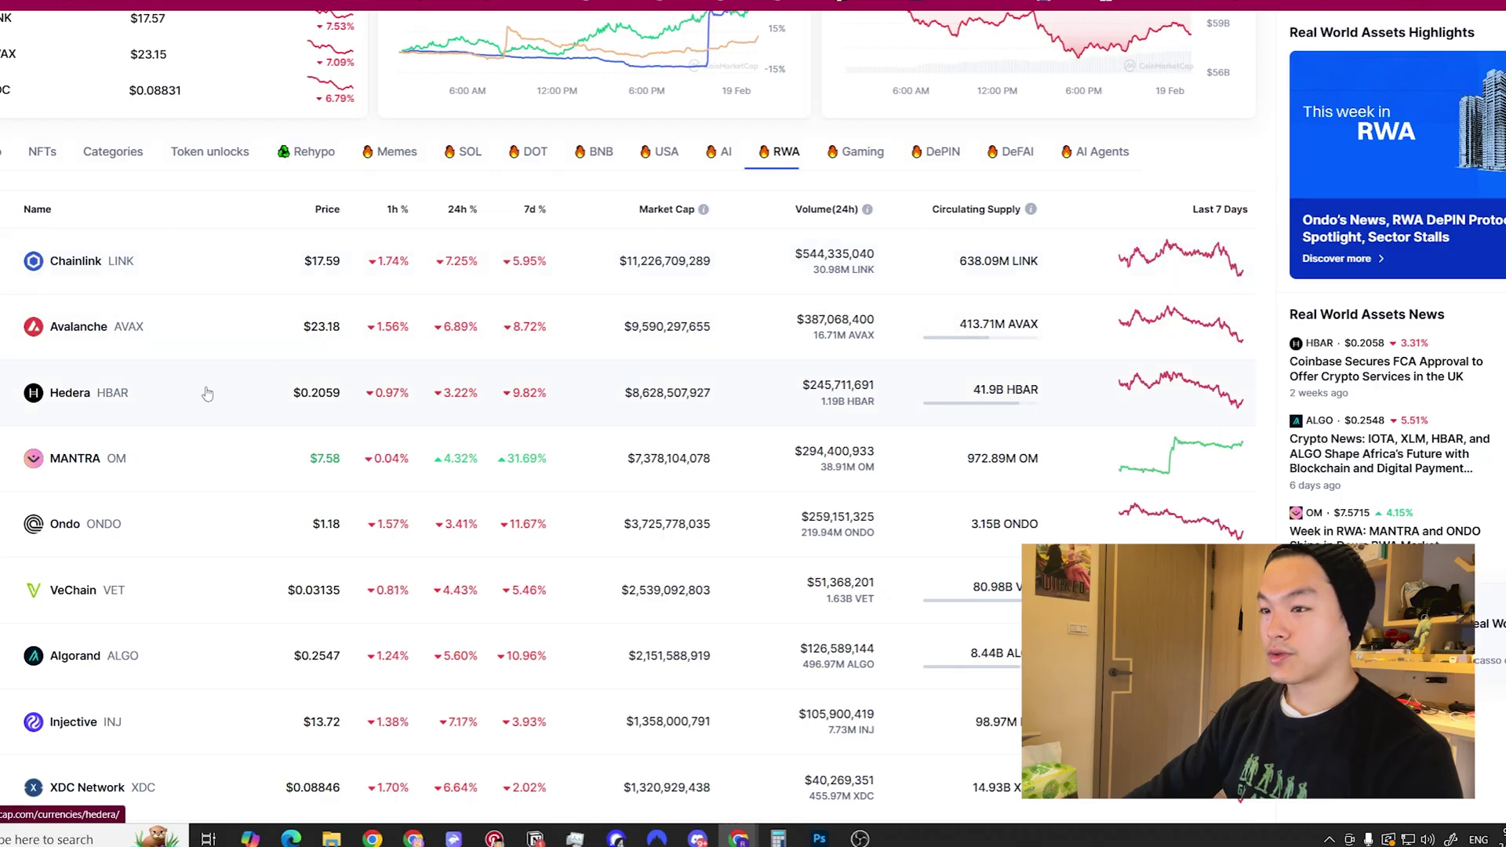
Step: Open the Ondo coin page from the RWA list and scroll through its details and markets
{"action": "scroll", "coordinate": [139, 351], "scroll_direction": "down", "scroll_amount": 3}
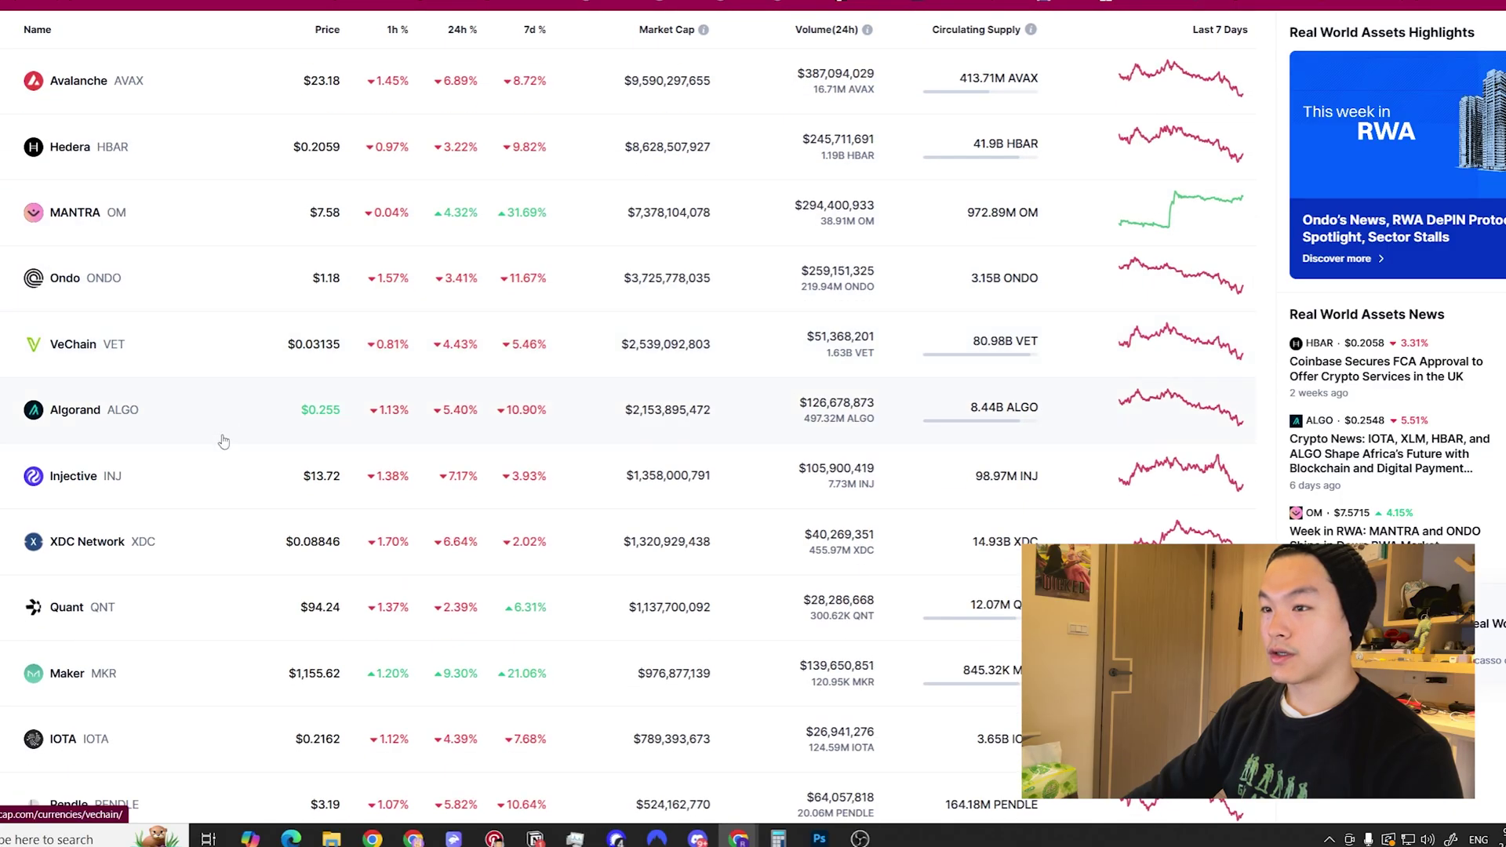
{"action": "left_click", "coordinate": [233, 297]}
{"action": "scroll", "coordinate": [733, 379], "scroll_direction": "up", "scroll_amount": 10}
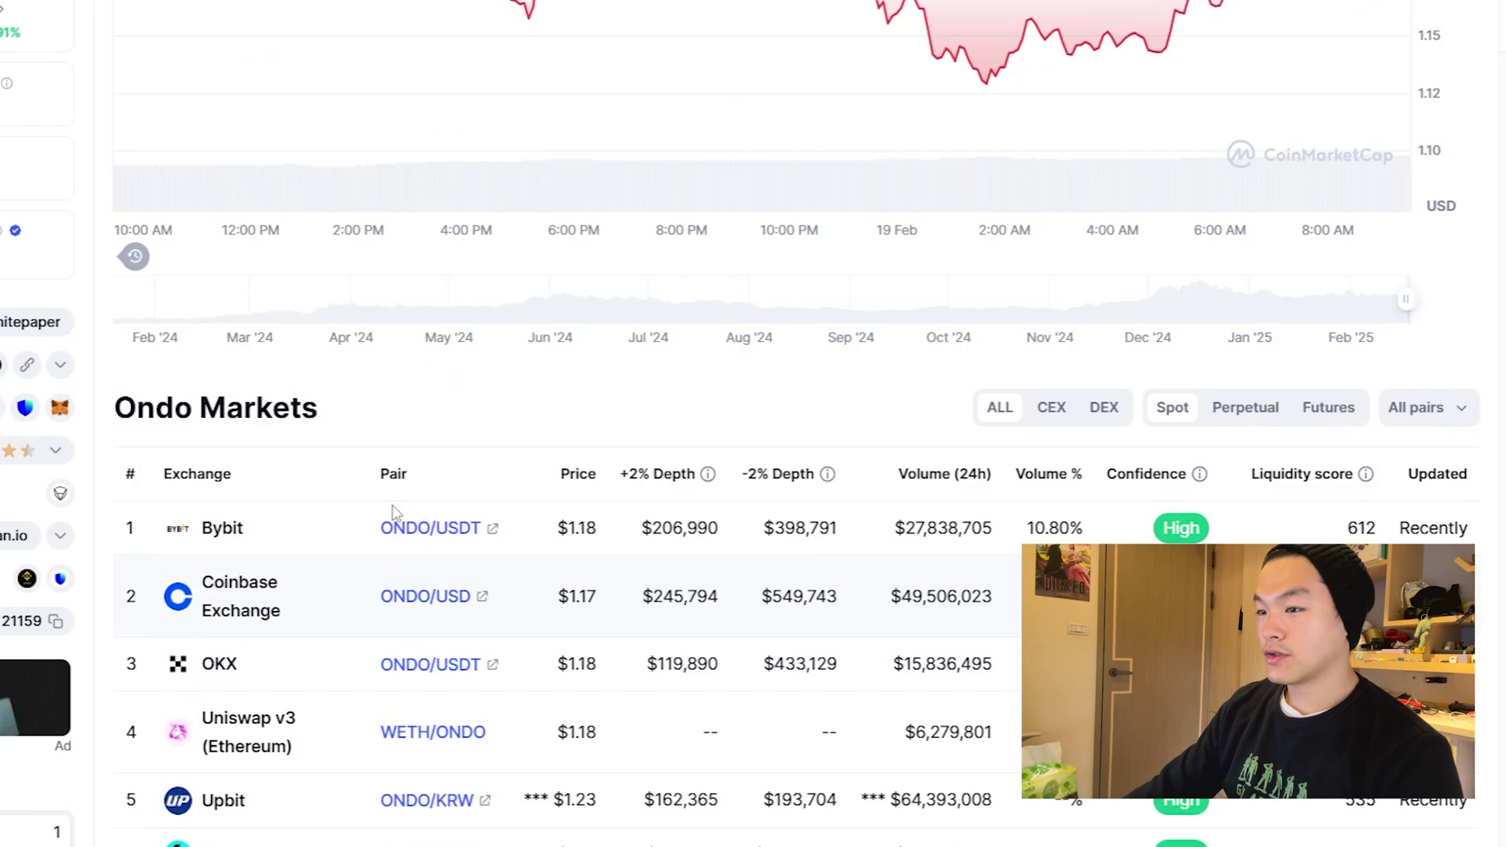
{"action": "scroll", "coordinate": [727, 553], "scroll_direction": "down", "scroll_amount": 15}
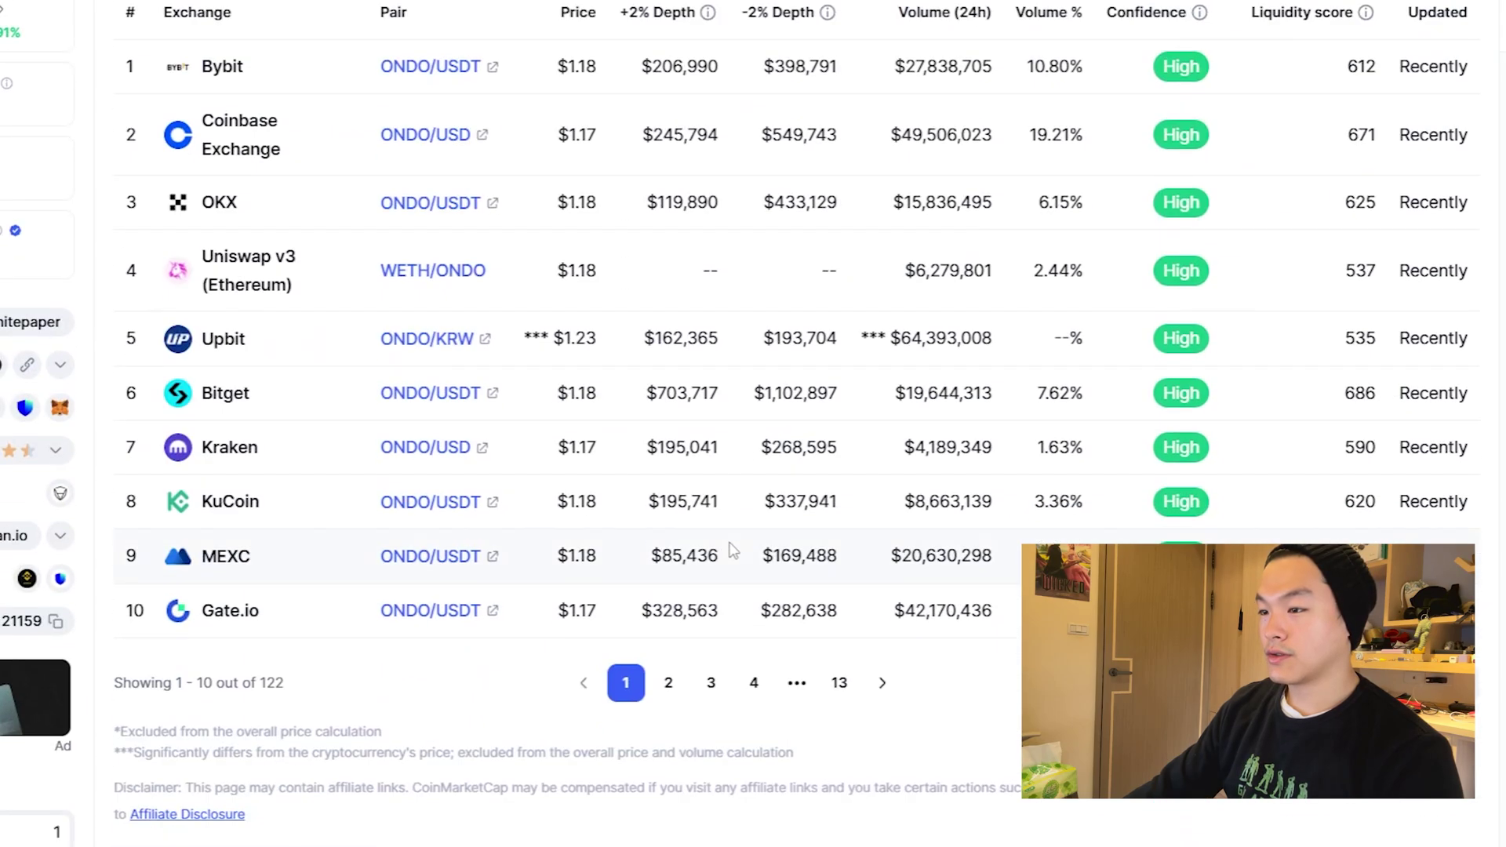
{"action": "scroll", "coordinate": [735, 548], "scroll_direction": "down", "scroll_amount": 8}
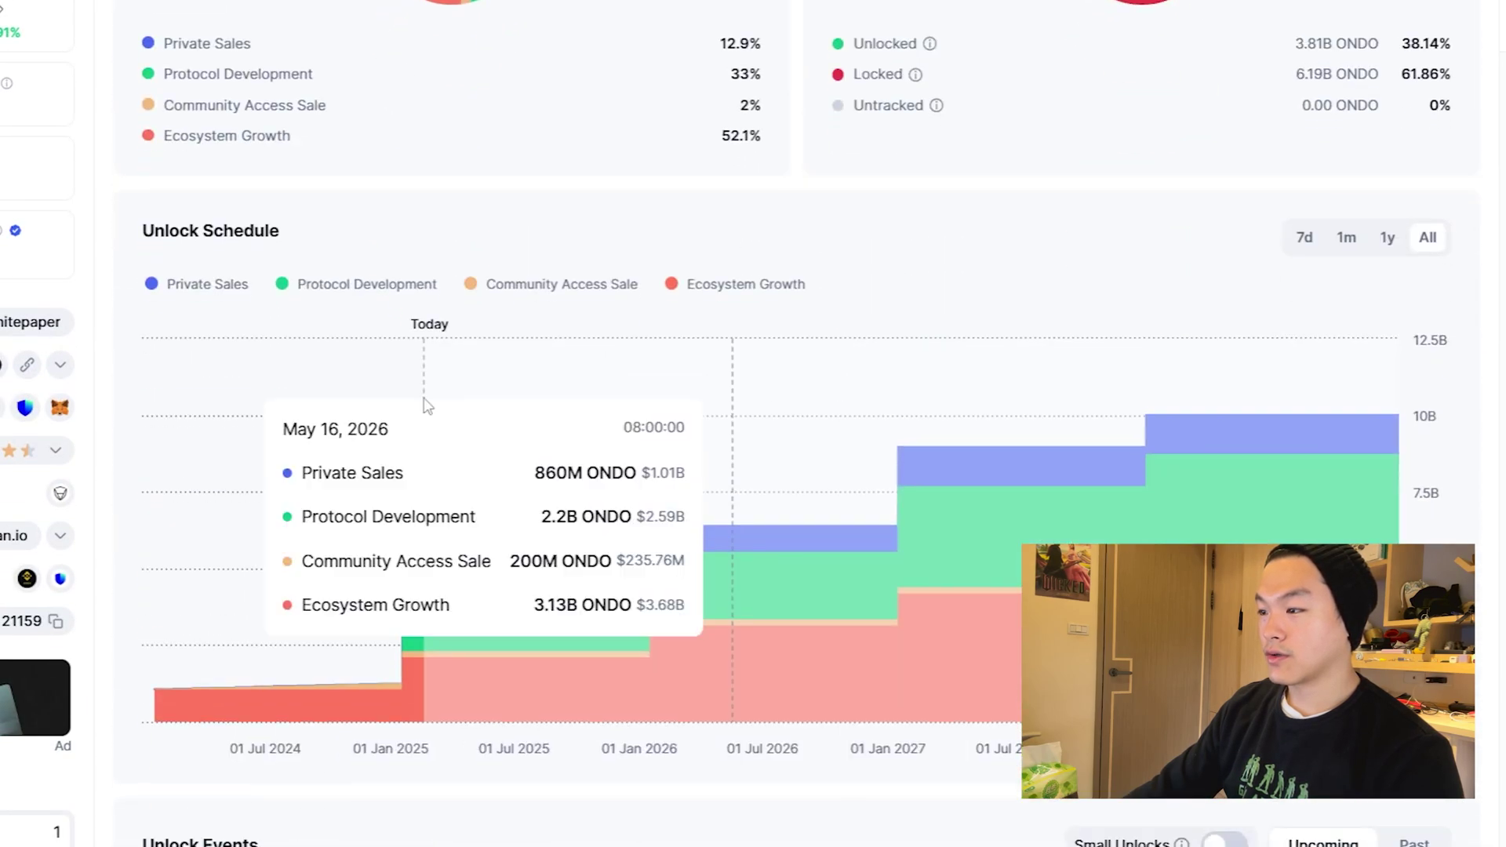
{"action": "scroll", "coordinate": [1143, 309], "scroll_direction": "down", "scroll_amount": 15}
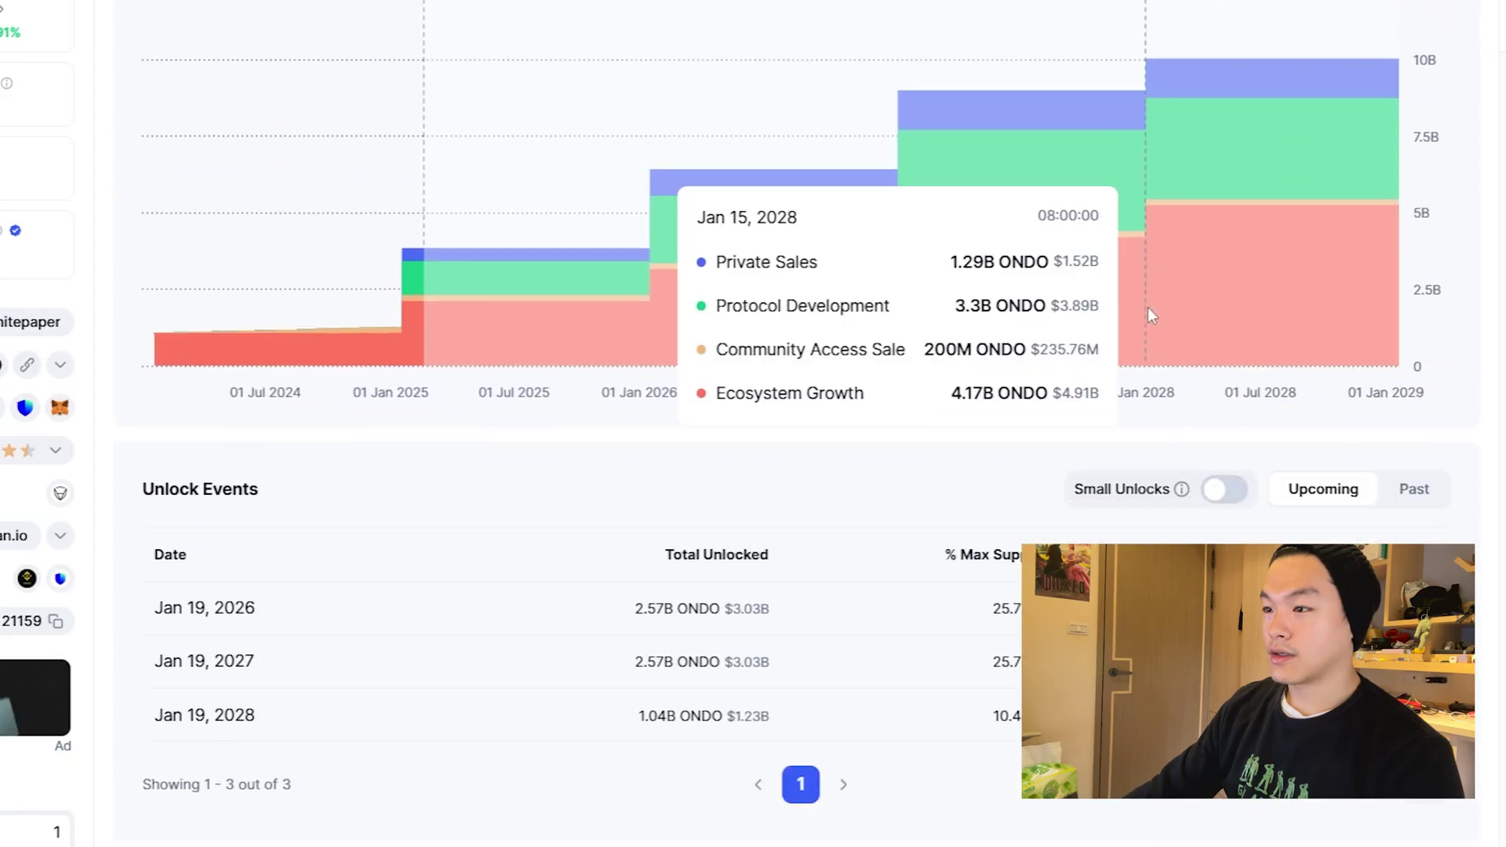
{"action": "scroll", "coordinate": [1189, 505], "scroll_direction": "down", "scroll_amount": 15}
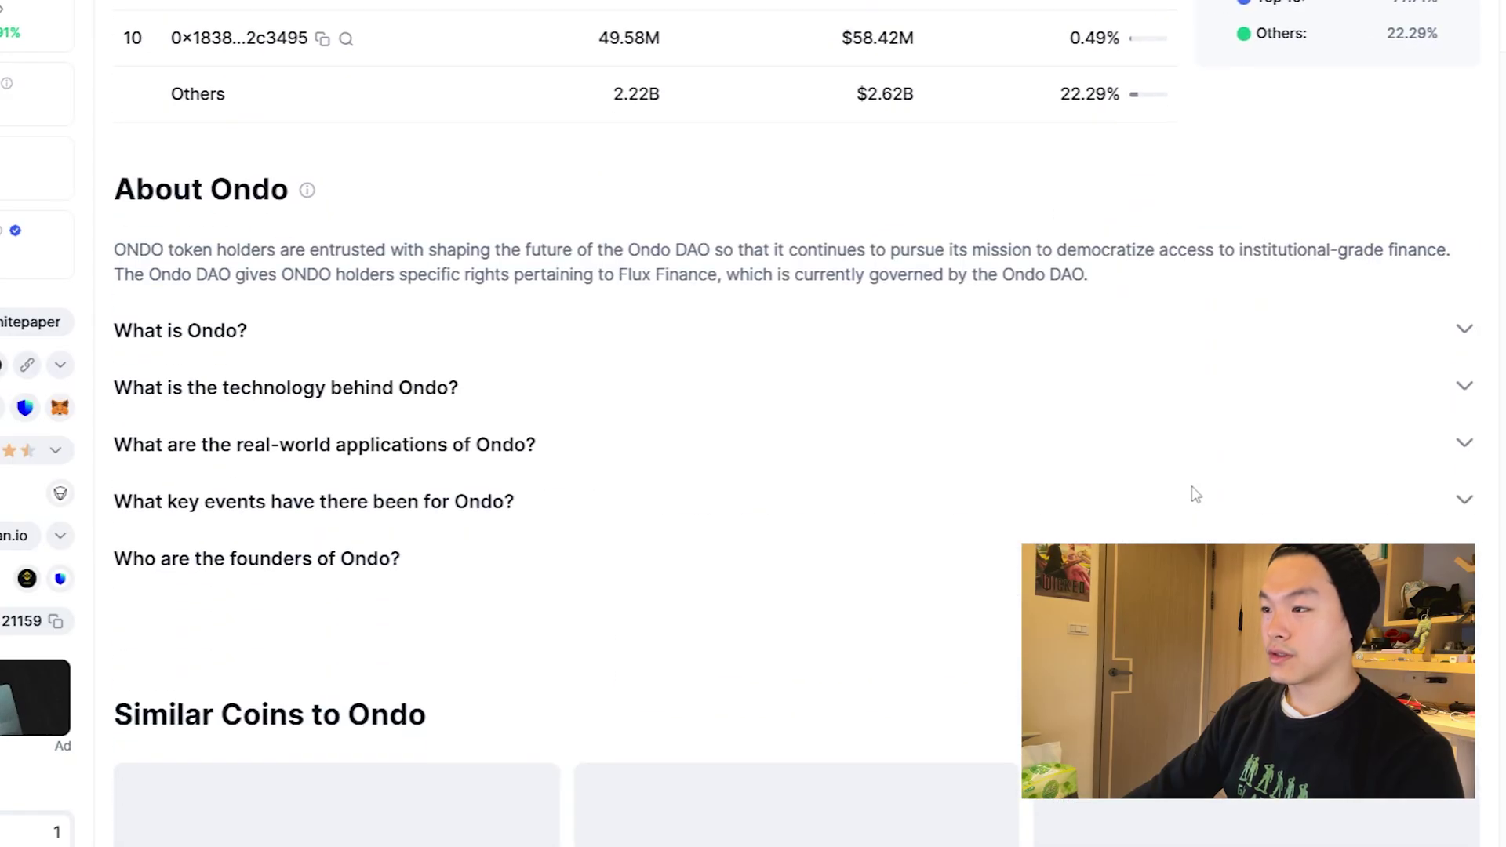
{"action": "scroll", "coordinate": [1040, 436], "scroll_direction": "up", "scroll_amount": 20}
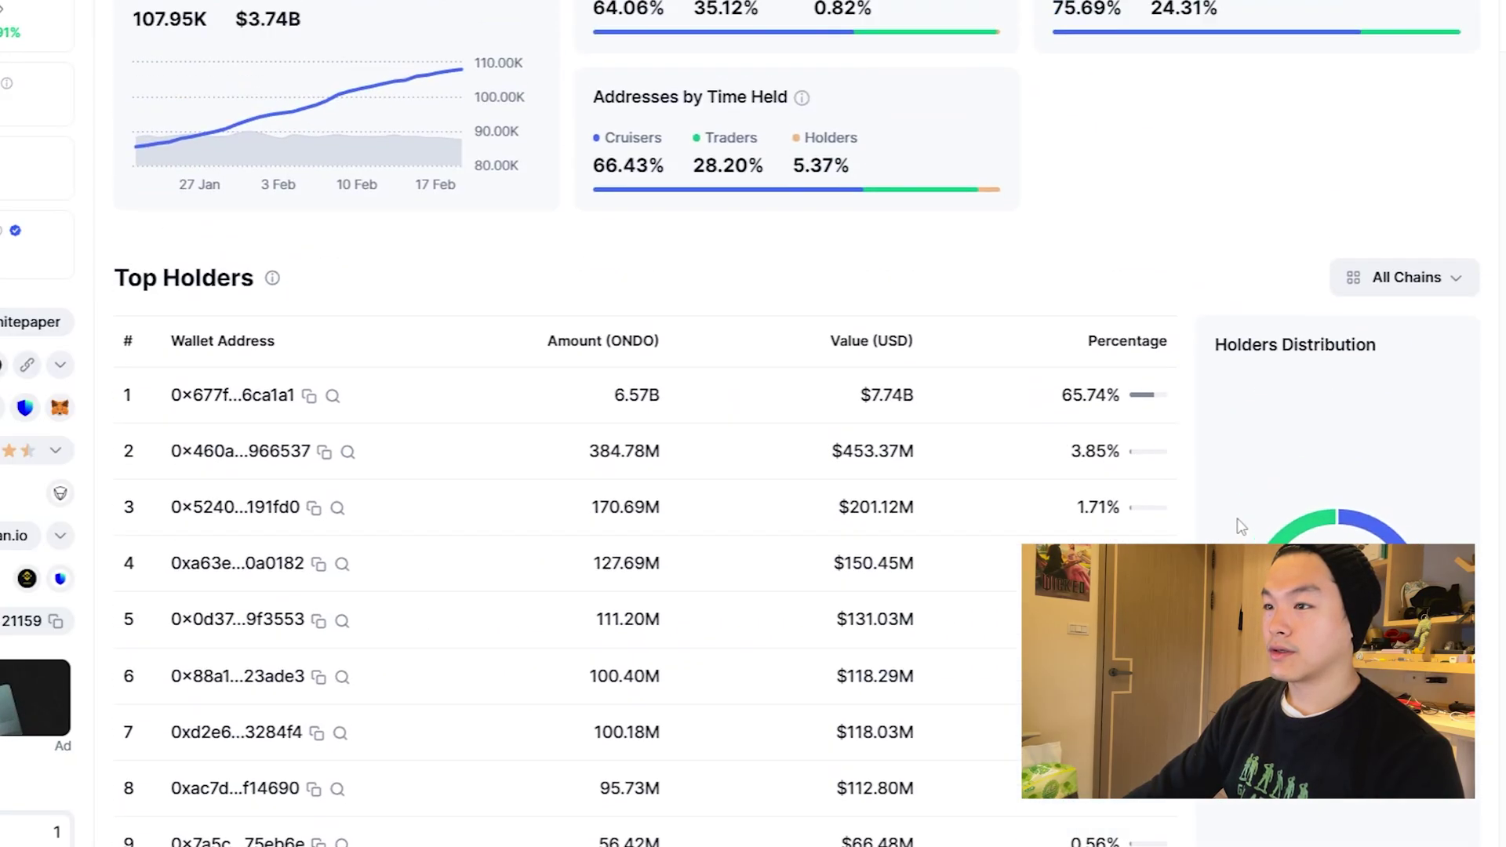
{"action": "scroll", "coordinate": [1176, 521], "scroll_direction": "up", "scroll_amount": 20}
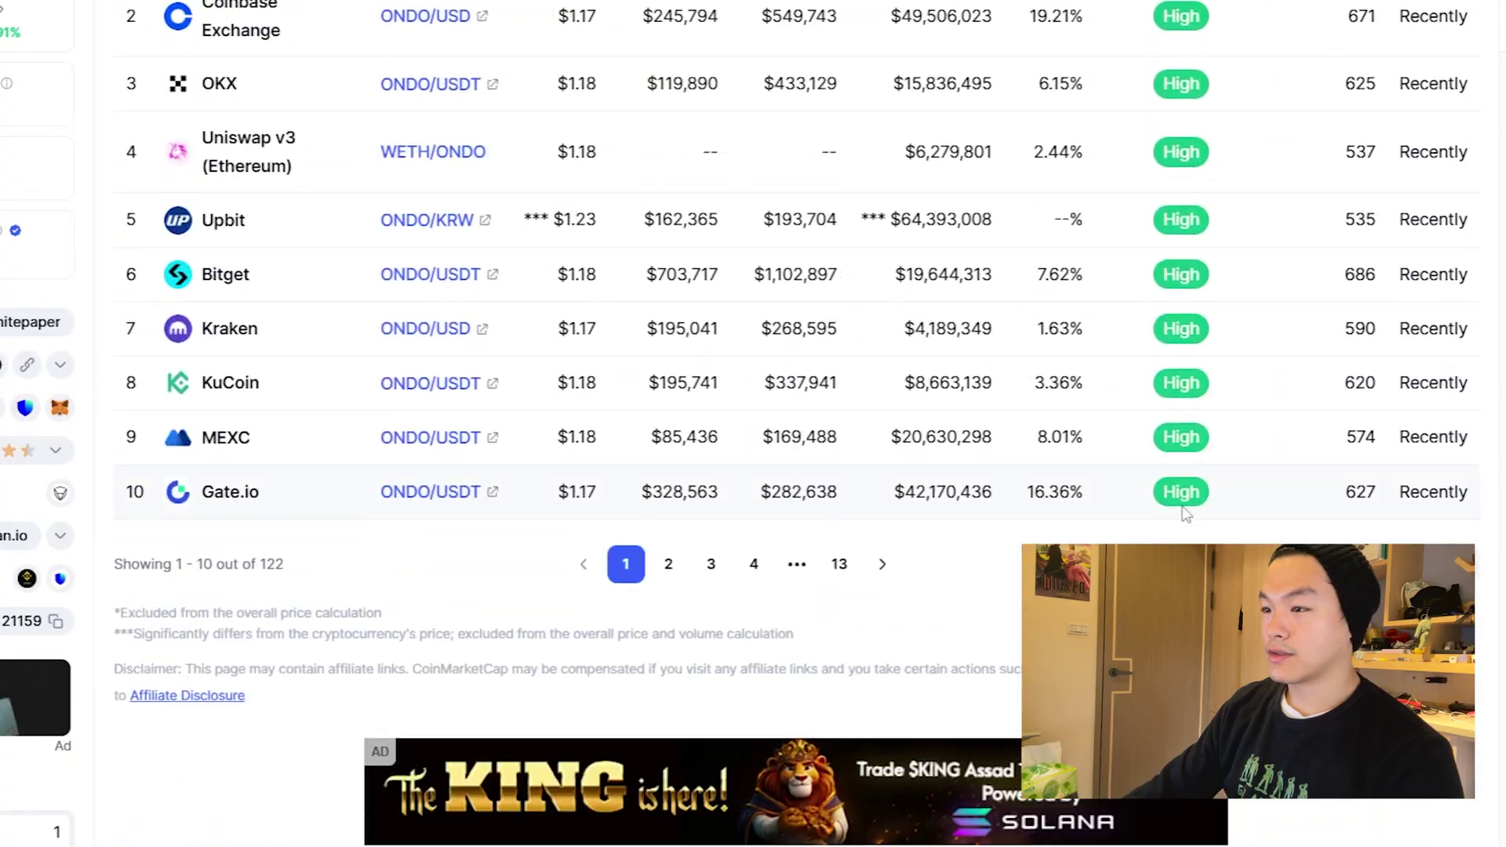
{"action": "scroll", "coordinate": [416, 261], "scroll_direction": "up", "scroll_amount": 5}
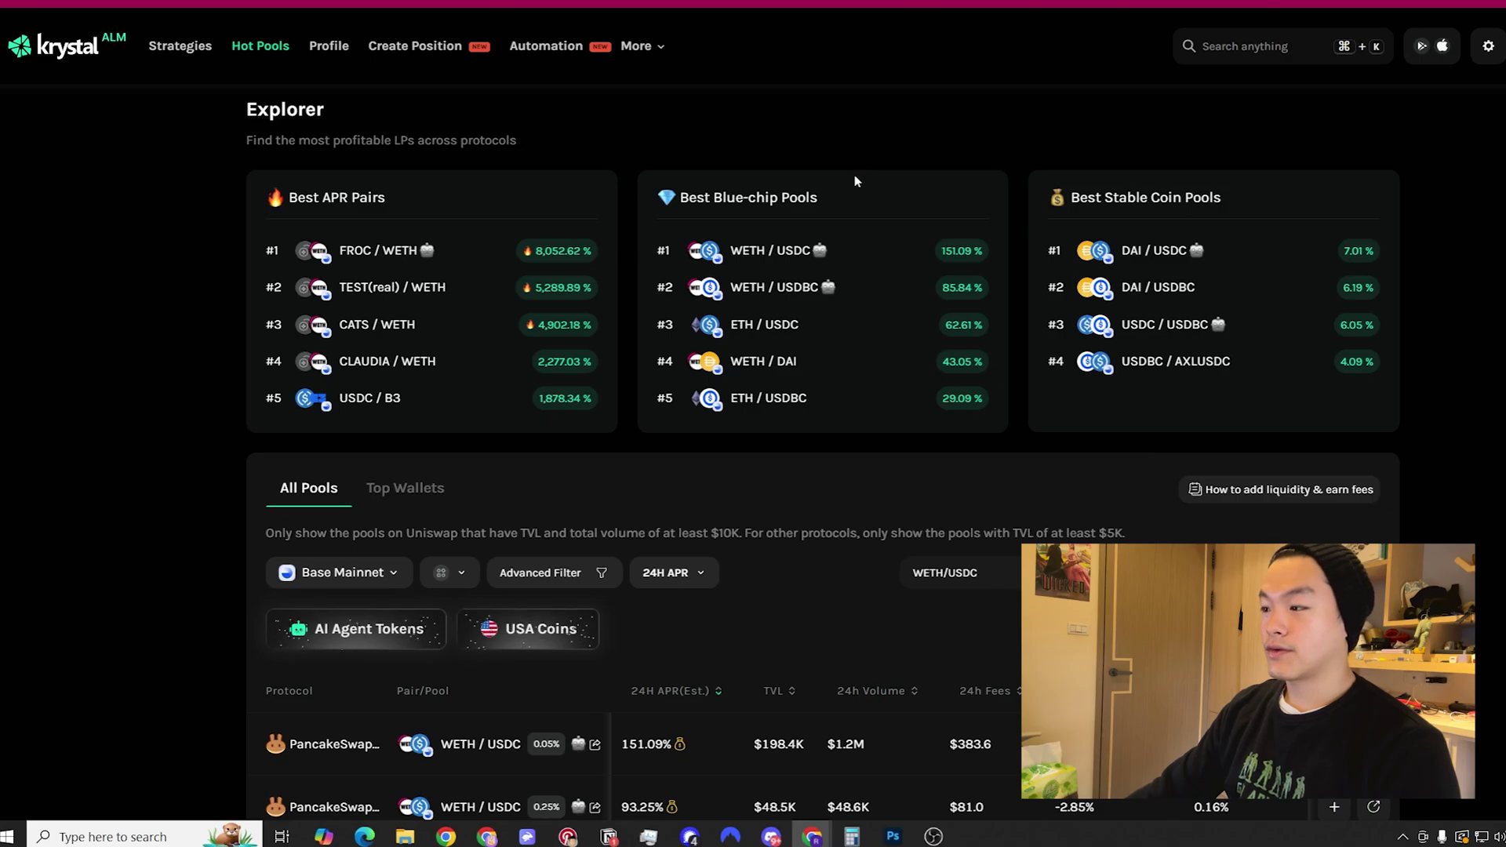
Step: Clear the WETH/USDC pool search and switch the Hot Pools list to Ethereum
{"action": "key", "text": "ctrl+a"}
{"action": "key", "text": "BackSpace"}
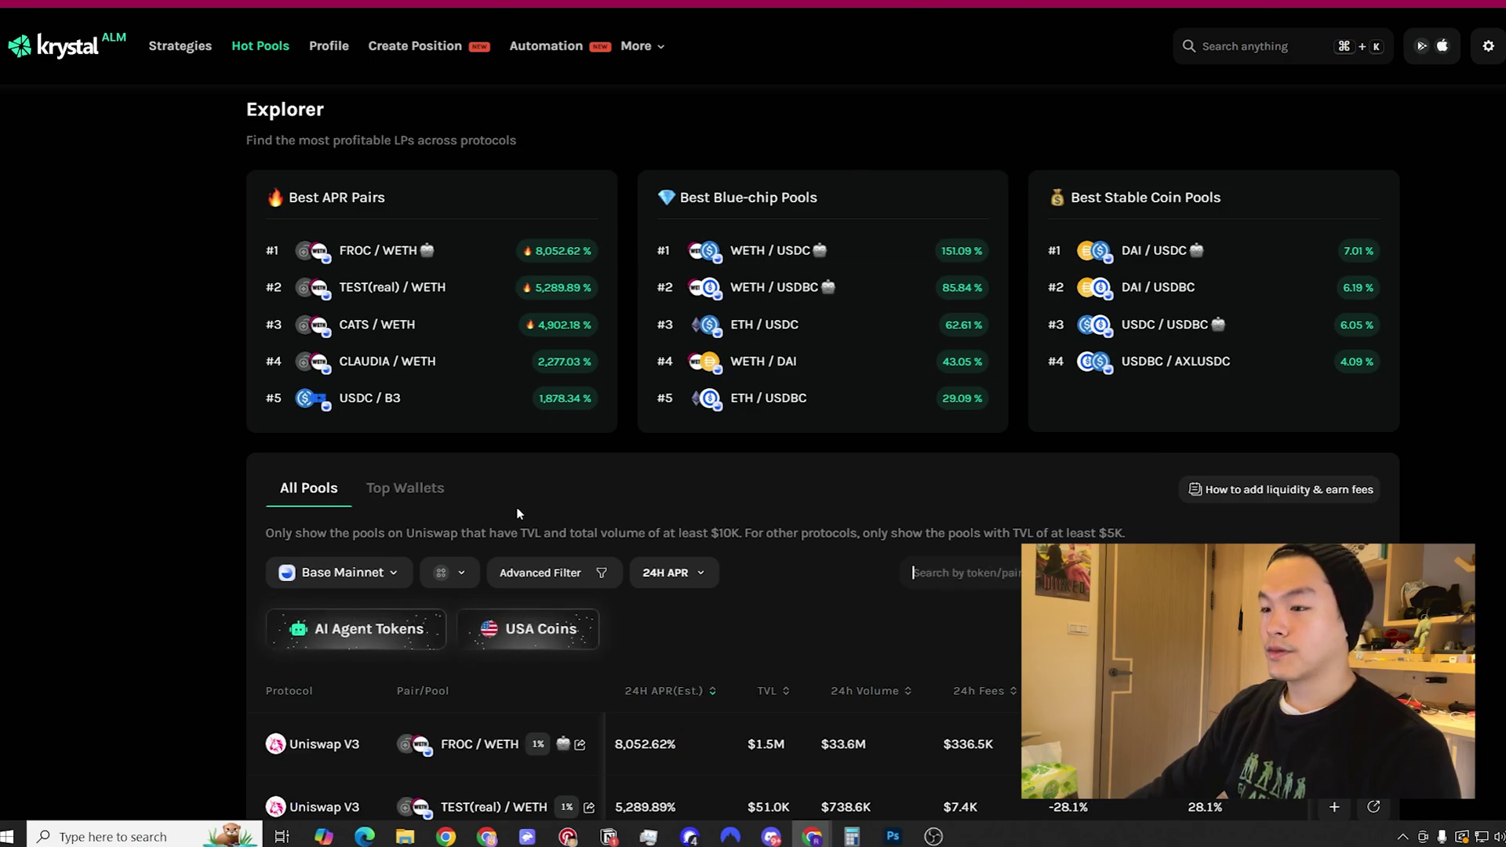
{"action": "left_click", "coordinate": [392, 573]}
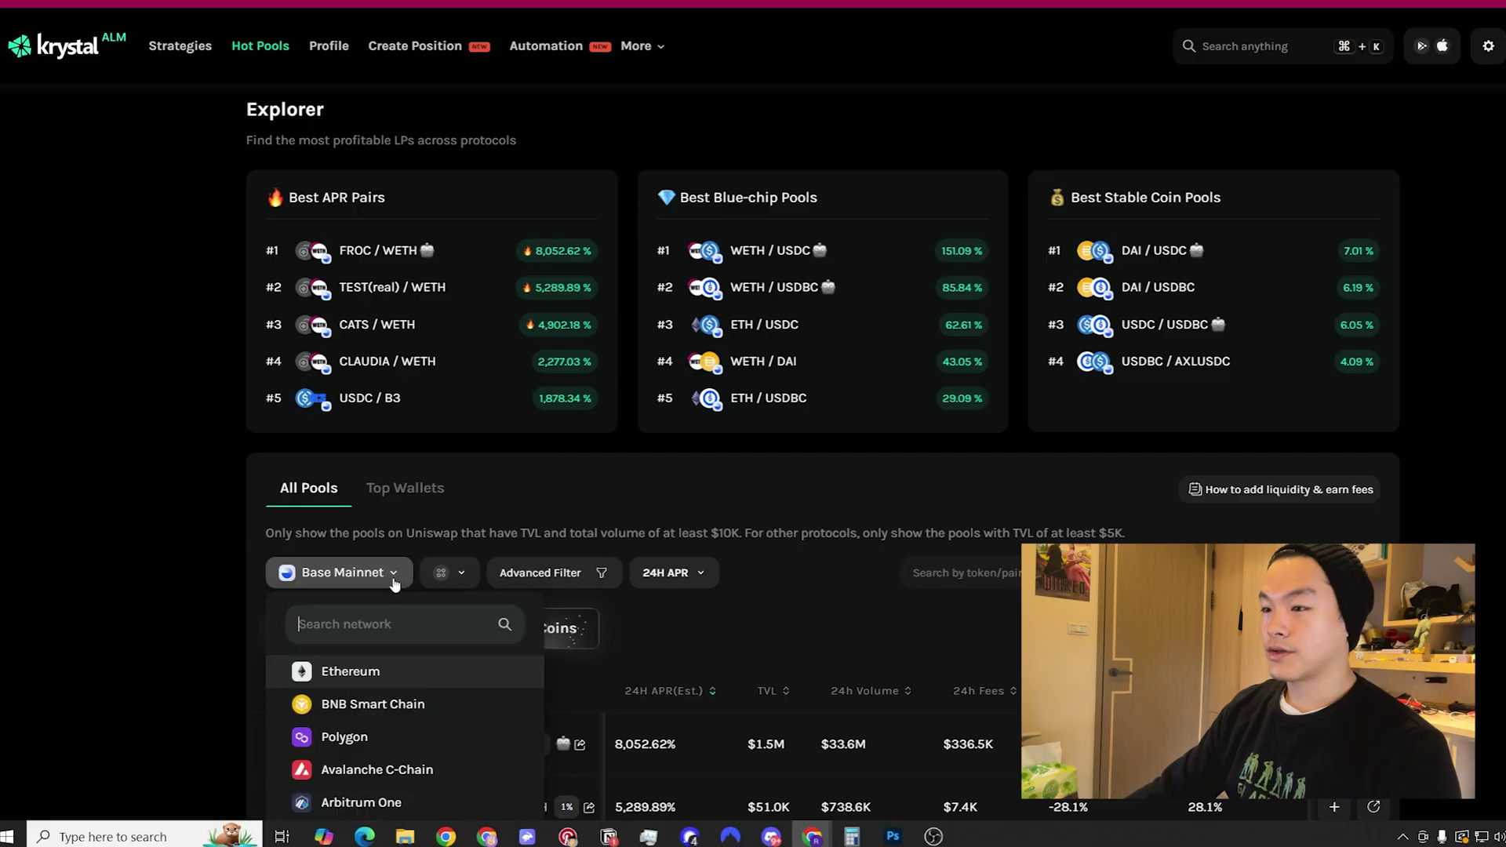
{"action": "left_click", "coordinate": [386, 676]}
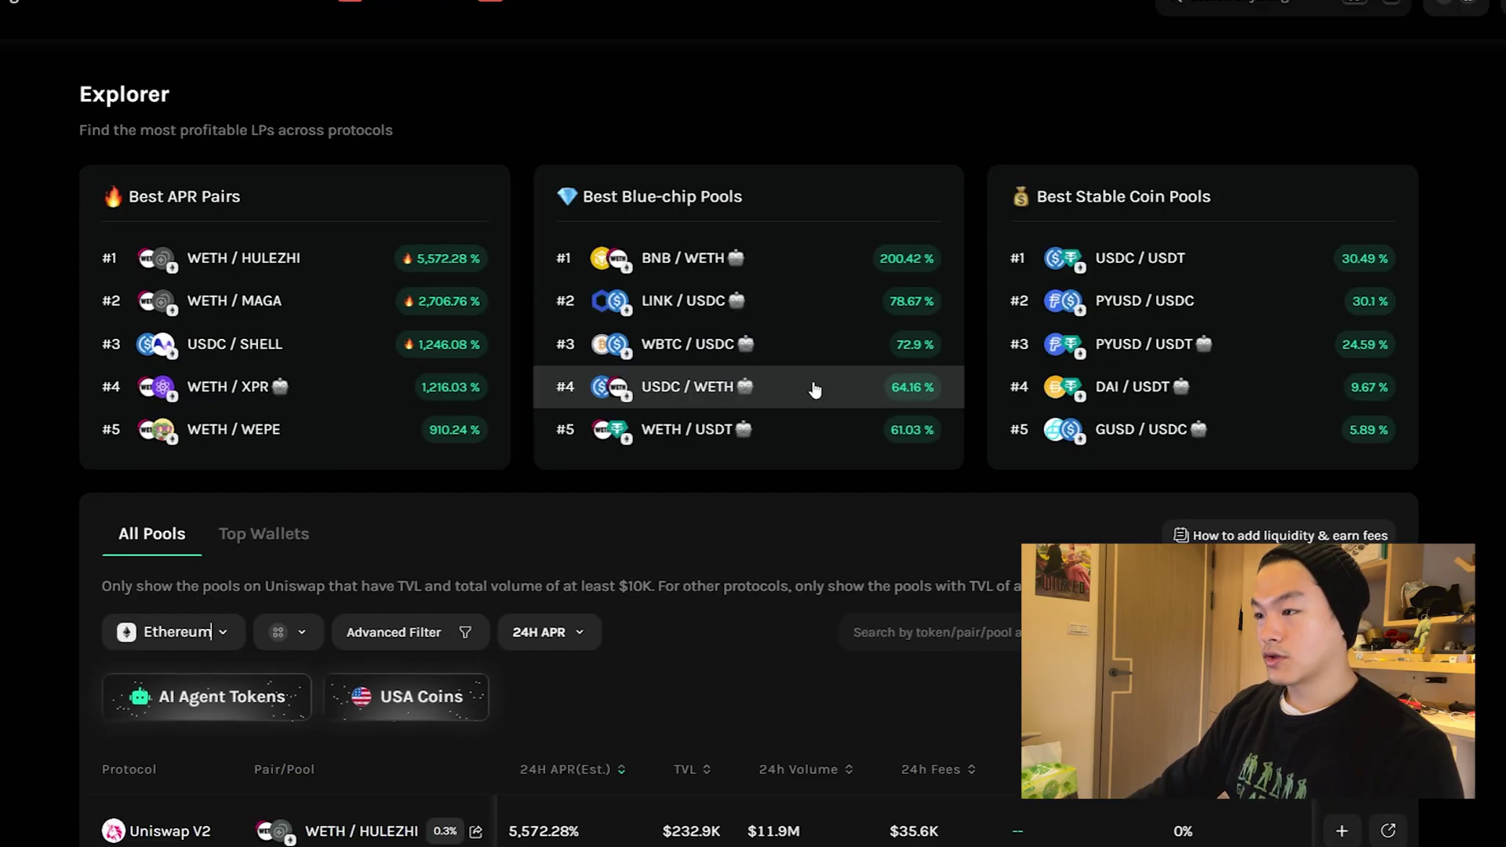
Step: Filter the Ethereum pools to USDC / WETH and review the Uniswap and PancakeSwap fee tiers
{"action": "left_click", "coordinate": [1011, 408]}
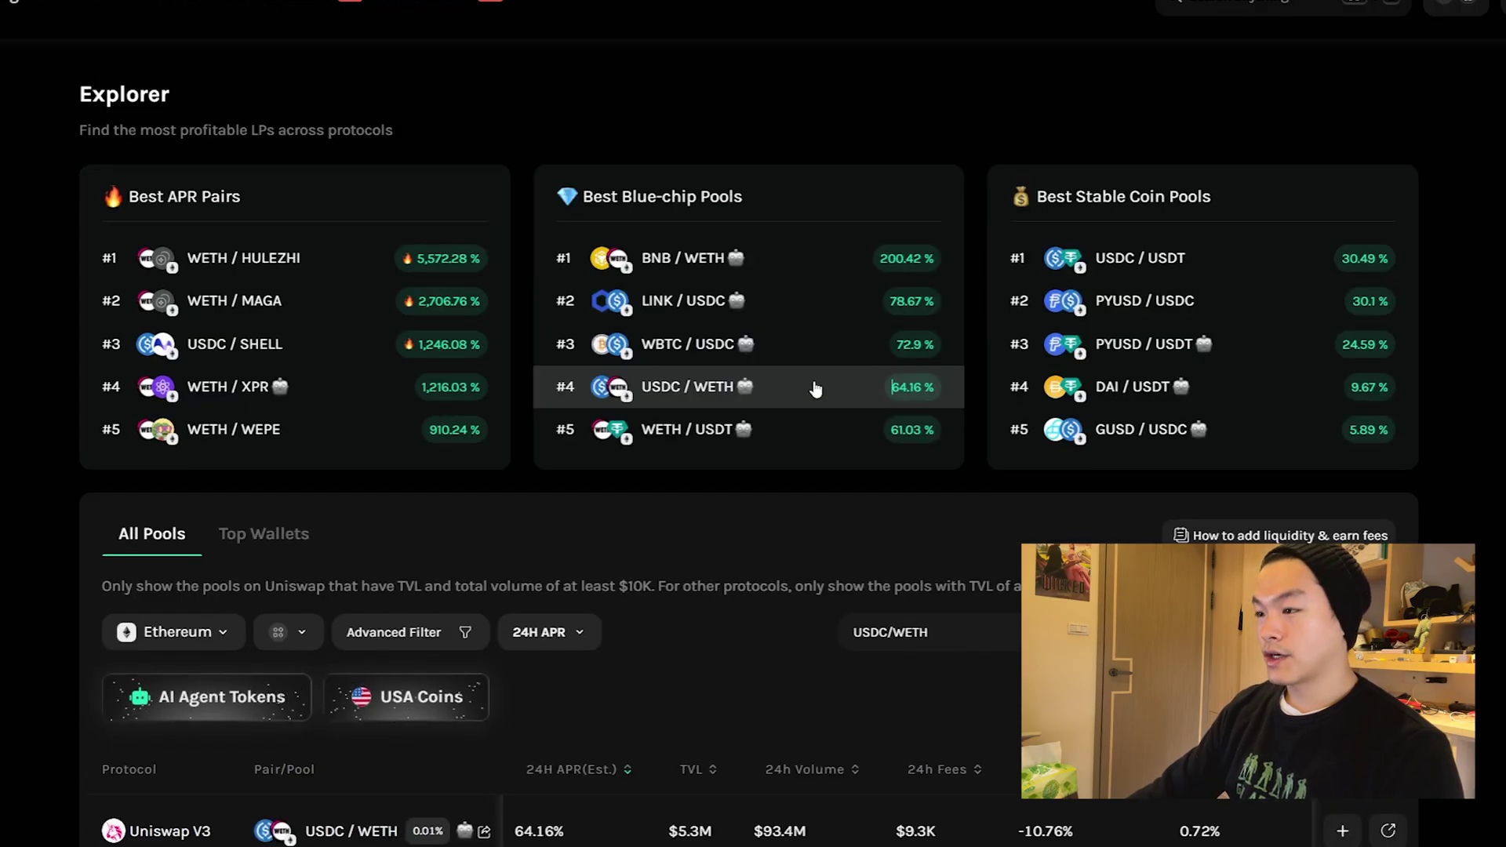
{"action": "scroll", "coordinate": [760, 524], "scroll_direction": "down", "scroll_amount": 2}
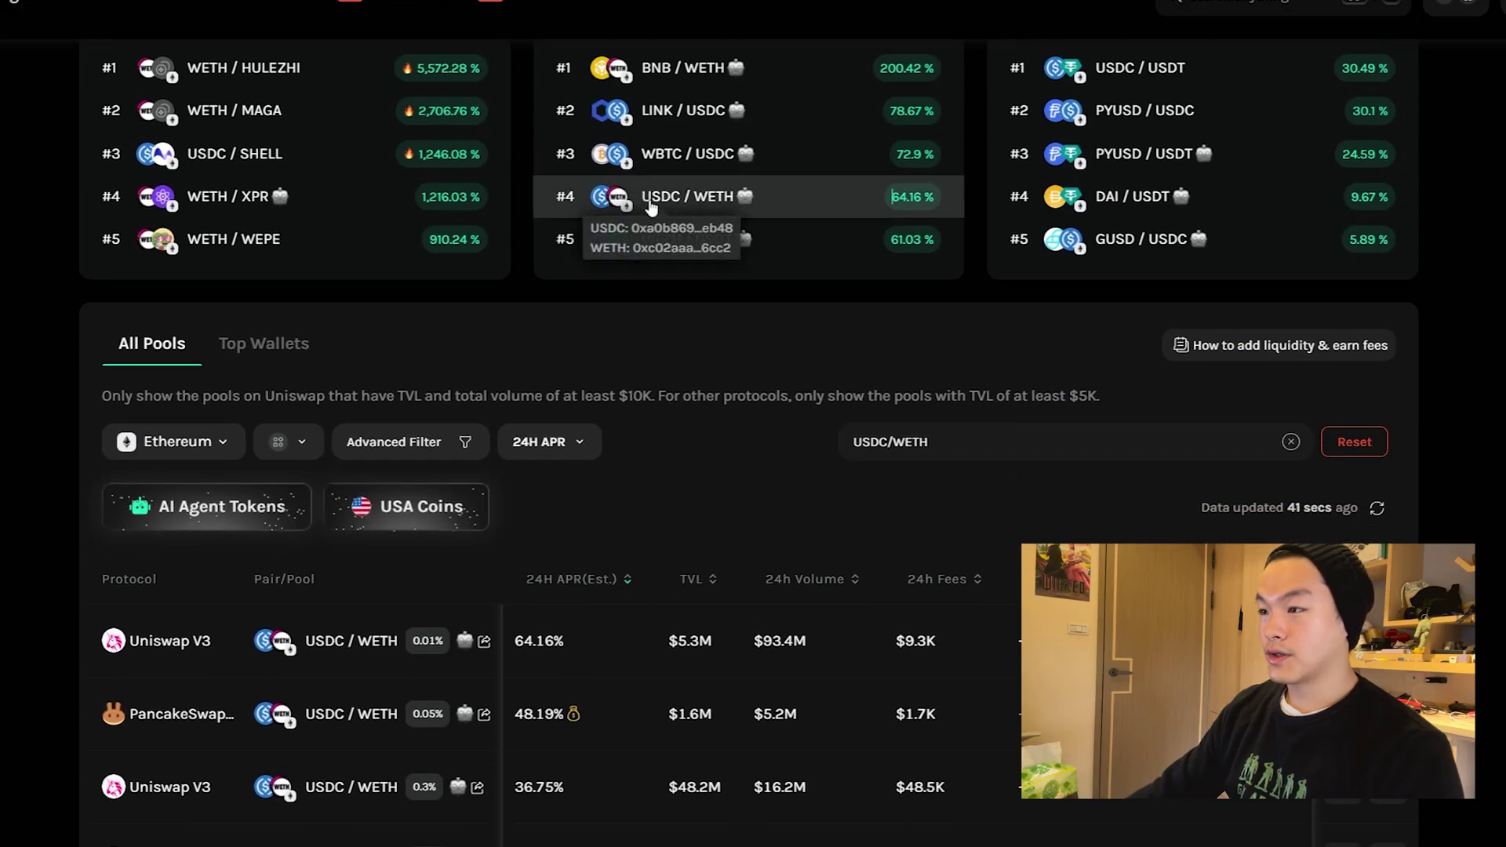
{"action": "scroll", "coordinate": [703, 350], "scroll_direction": "down", "scroll_amount": 2}
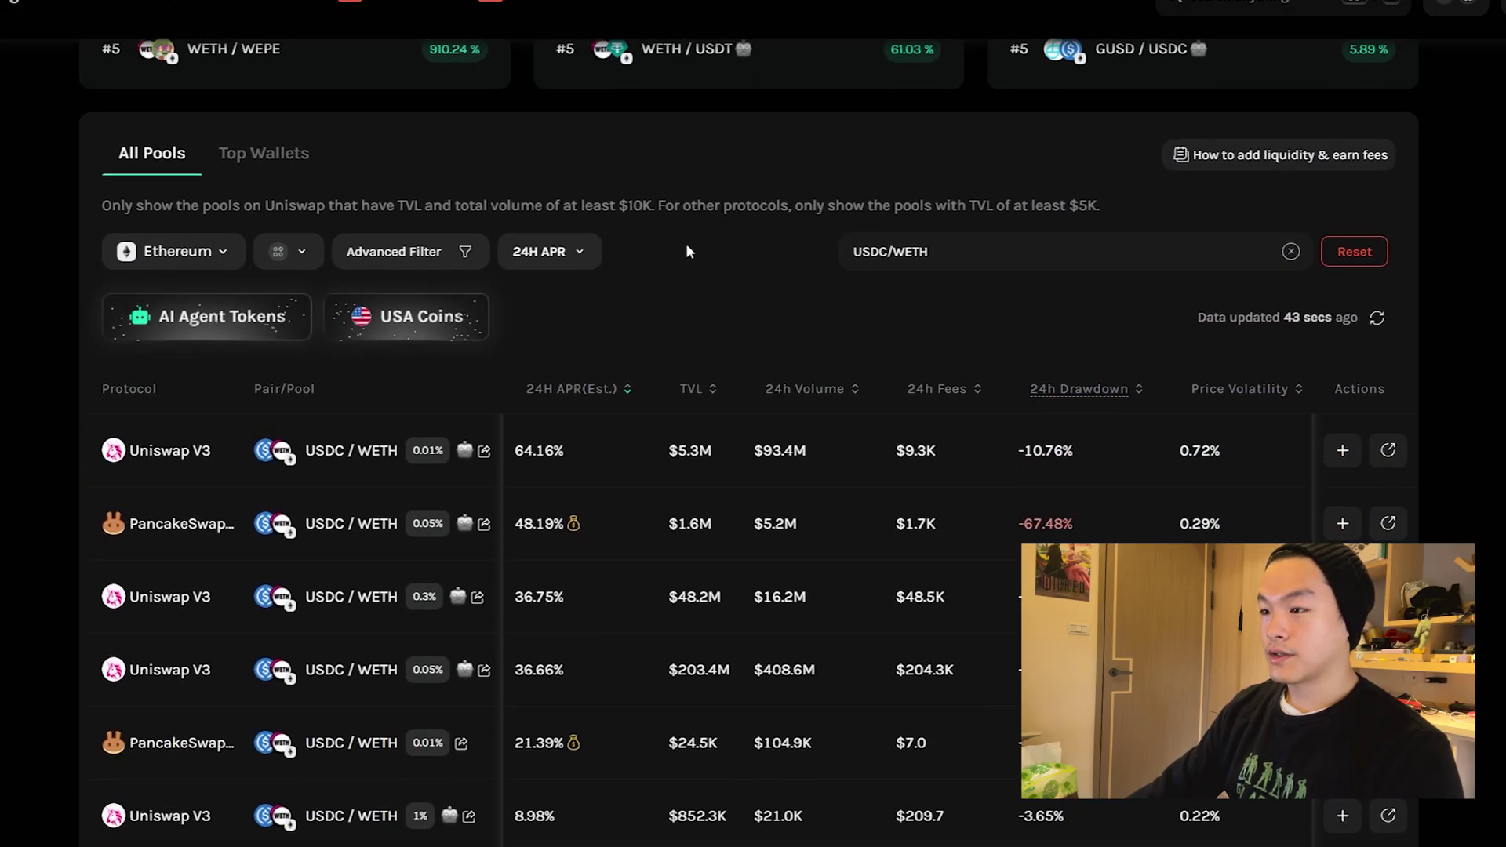
{"action": "scroll", "coordinate": [608, 317], "scroll_direction": "down", "scroll_amount": 1}
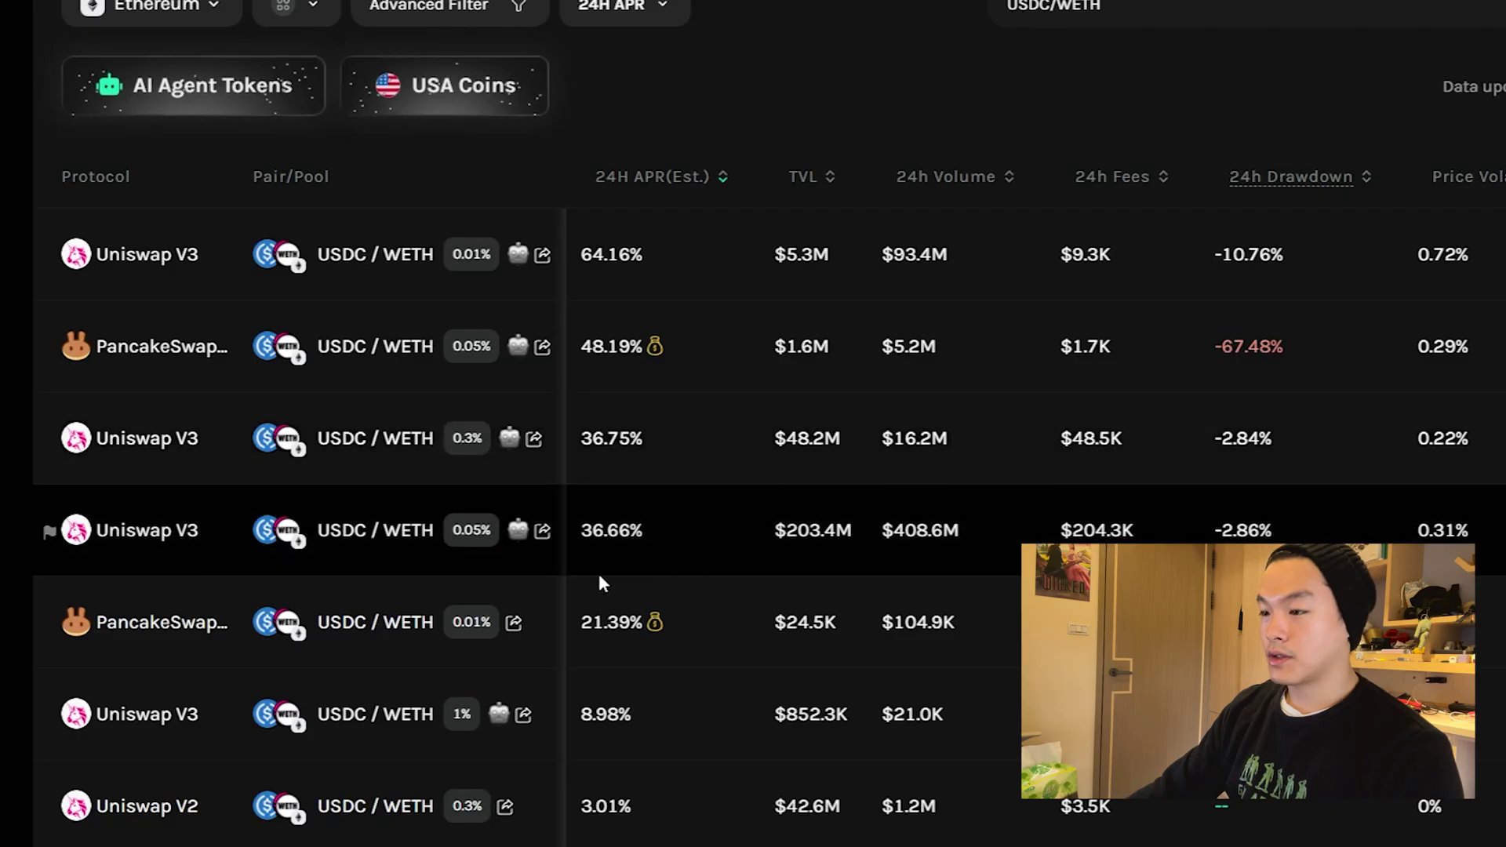
{"action": "scroll", "coordinate": [773, 605], "scroll_direction": "up", "scroll_amount": 3}
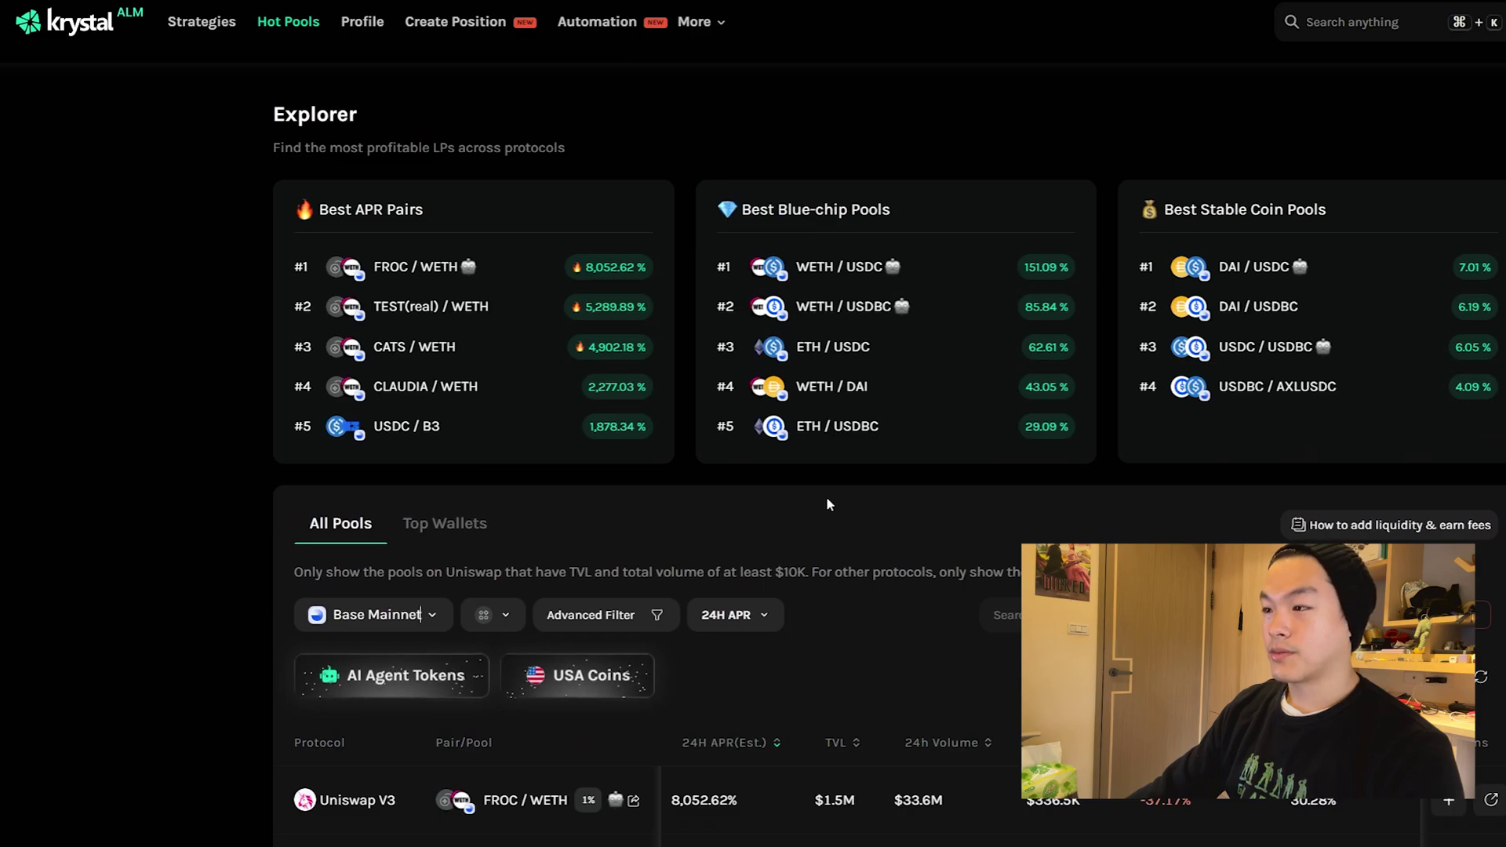
Step: Filter the Hot Pools table to WETH/USDC from Best Blue-chip Pools and review the results
{"action": "scroll", "coordinate": [867, 545], "scroll_direction": "down", "scroll_amount": 1}
{"action": "scroll", "coordinate": [867, 545], "scroll_direction": "down", "scroll_amount": 1}
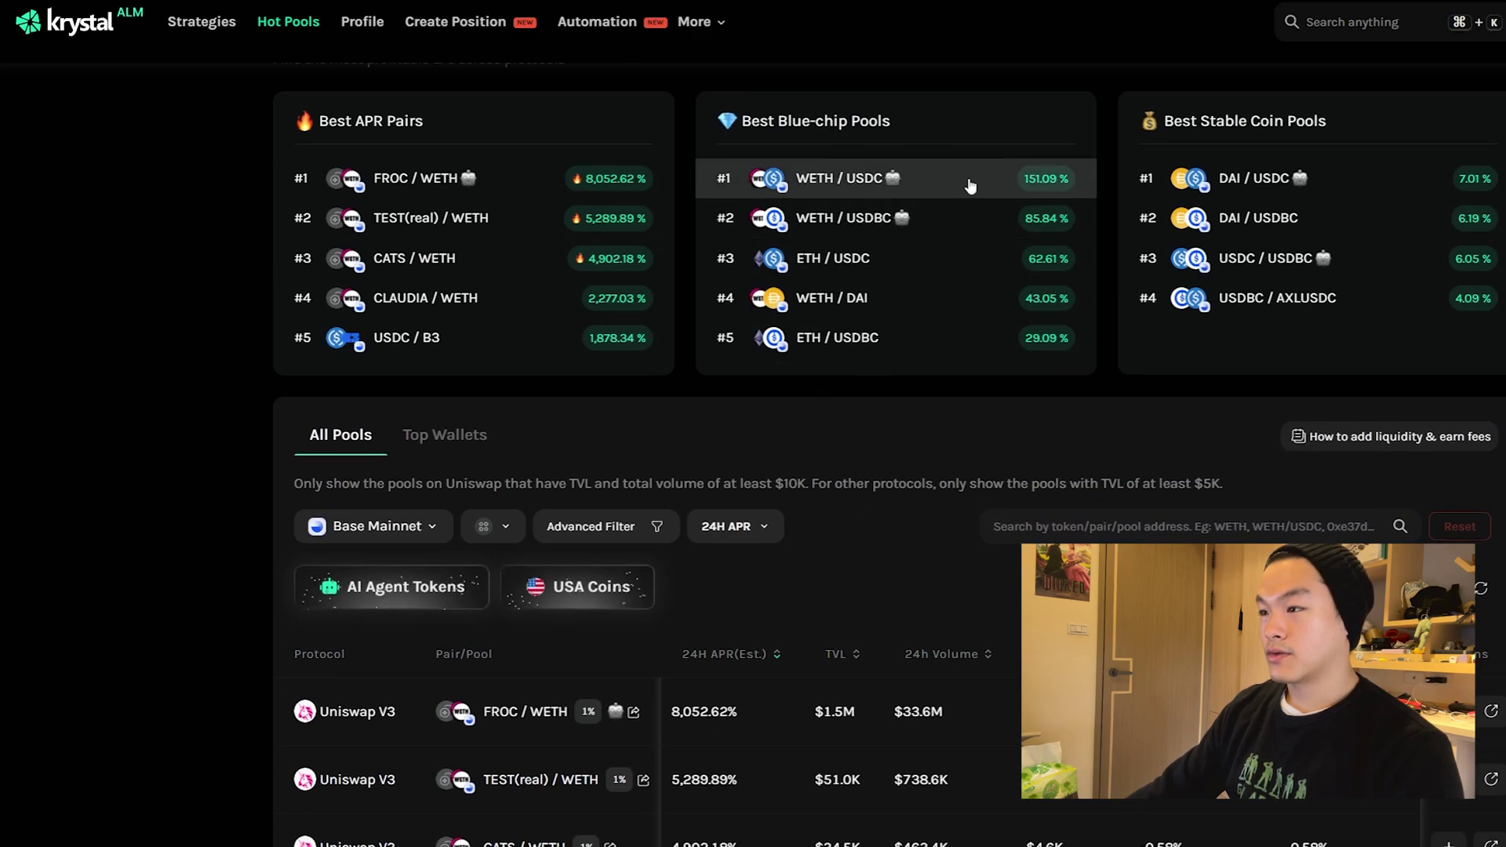
{"action": "left_click", "coordinate": [972, 185]}
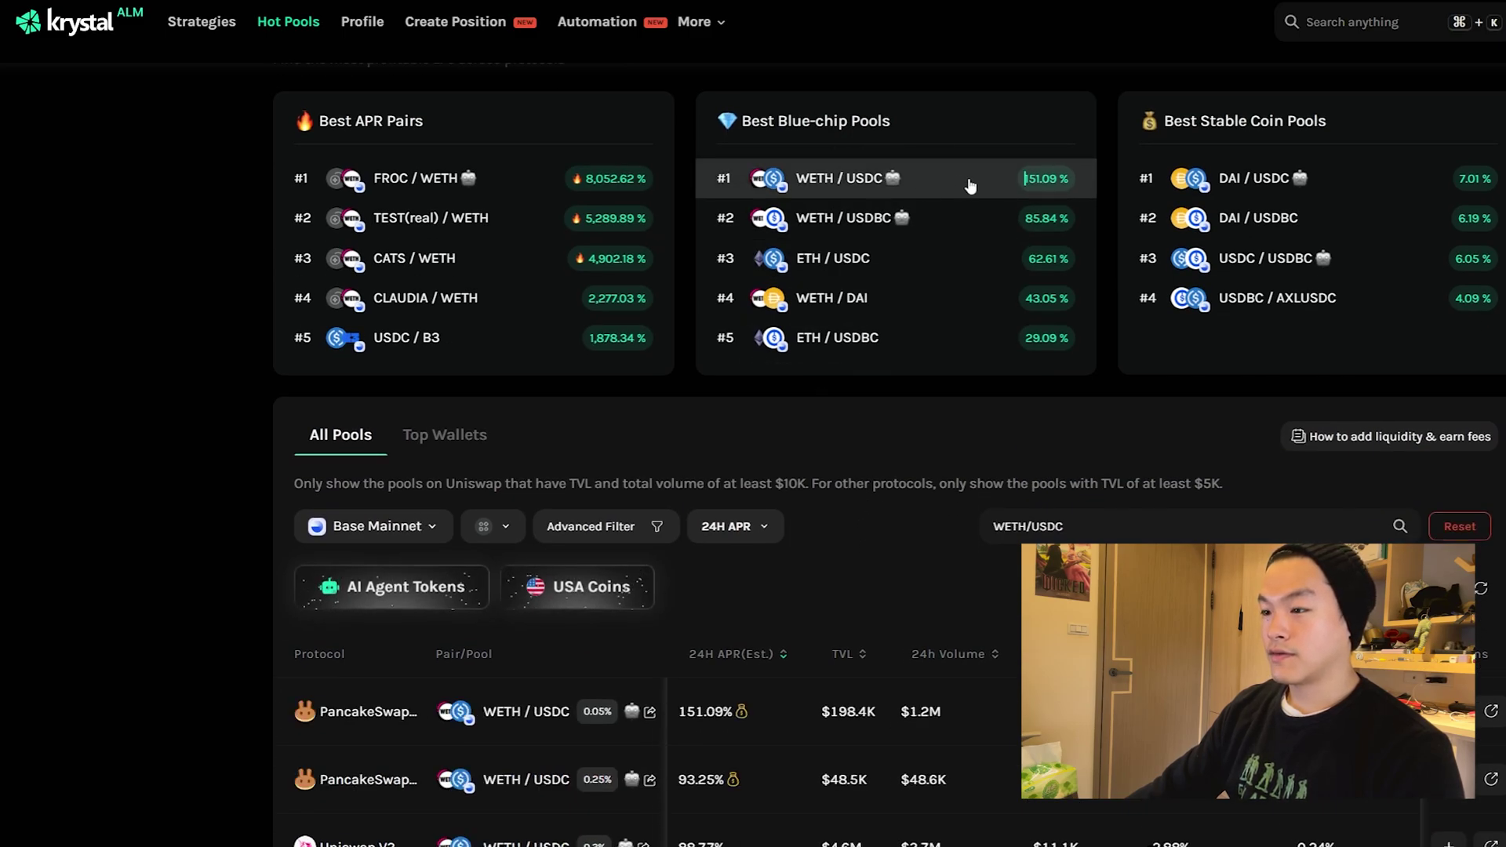
{"action": "scroll", "coordinate": [768, 471], "scroll_direction": "down", "scroll_amount": 5}
{"action": "scroll", "coordinate": [768, 471], "scroll_direction": "down", "scroll_amount": 4}
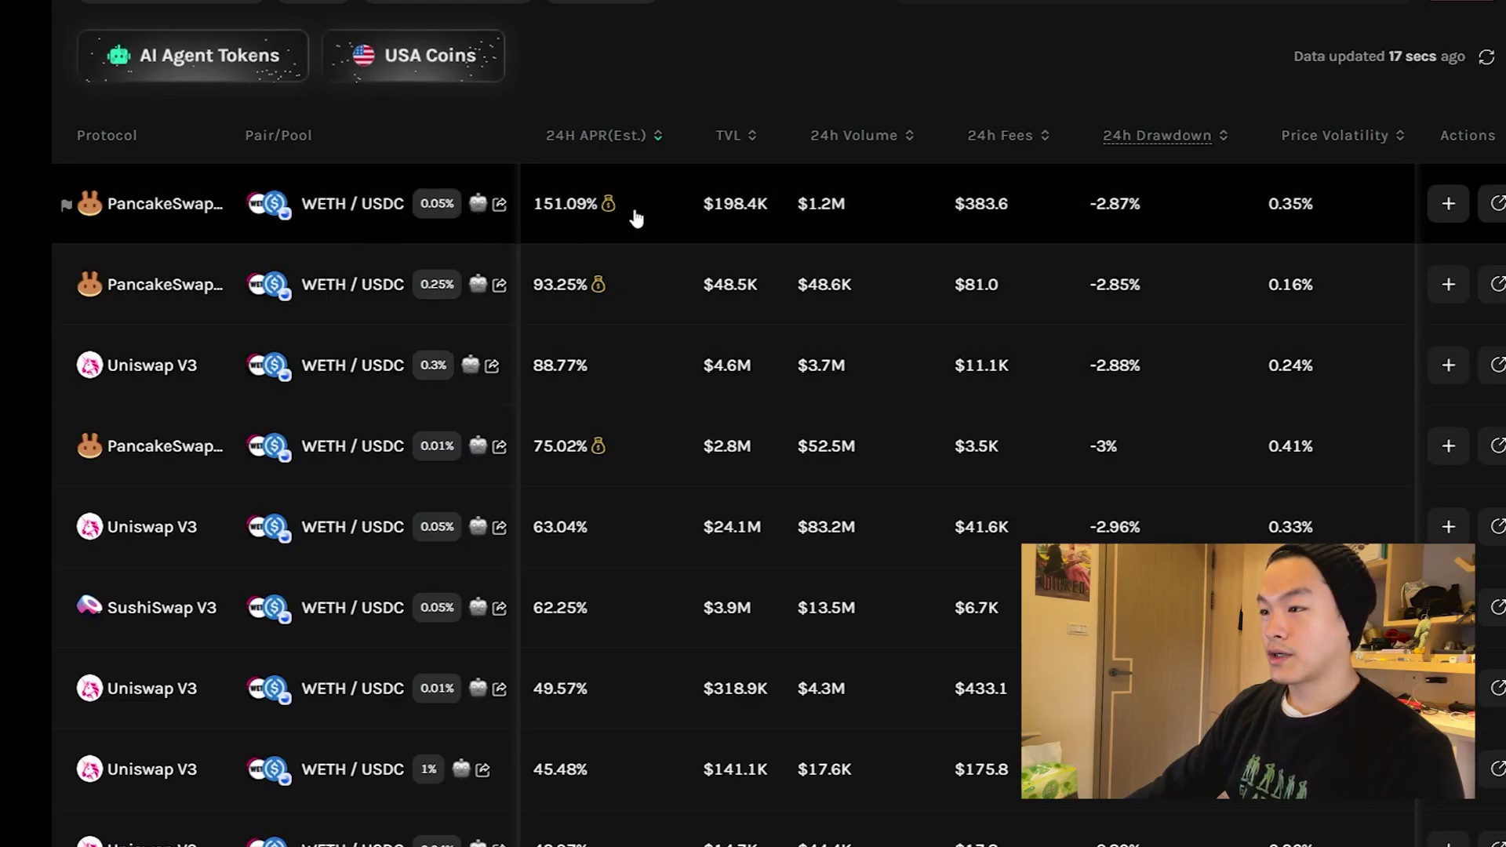
{"action": "mouse_move", "coordinate": [609, 205]}
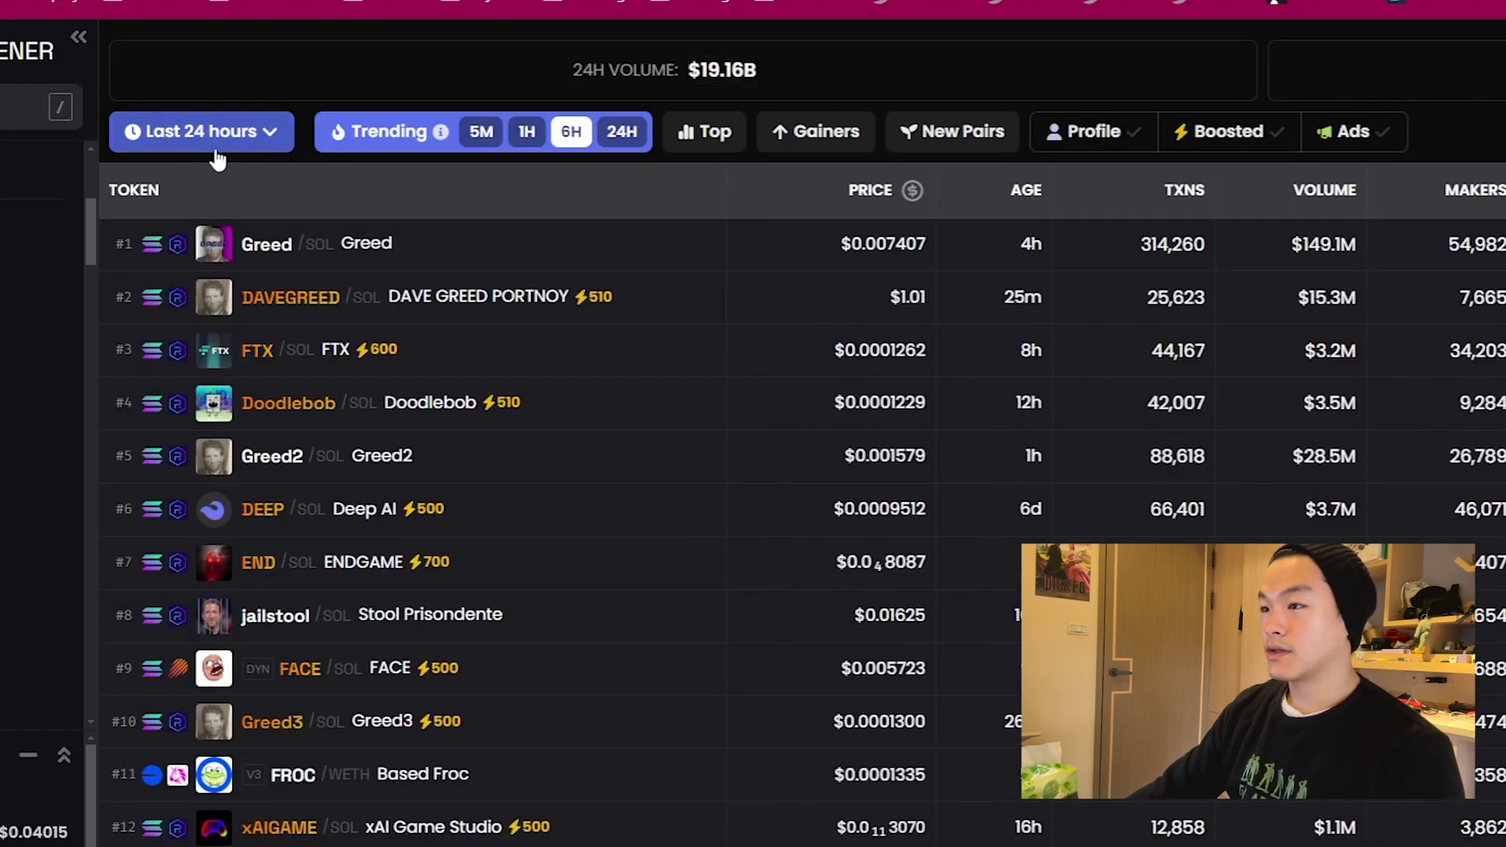
Step: Rank DEX Screener tokens by Top volume and open the WETH/USDC Uniswap pair page
{"action": "left_click", "coordinate": [708, 149]}
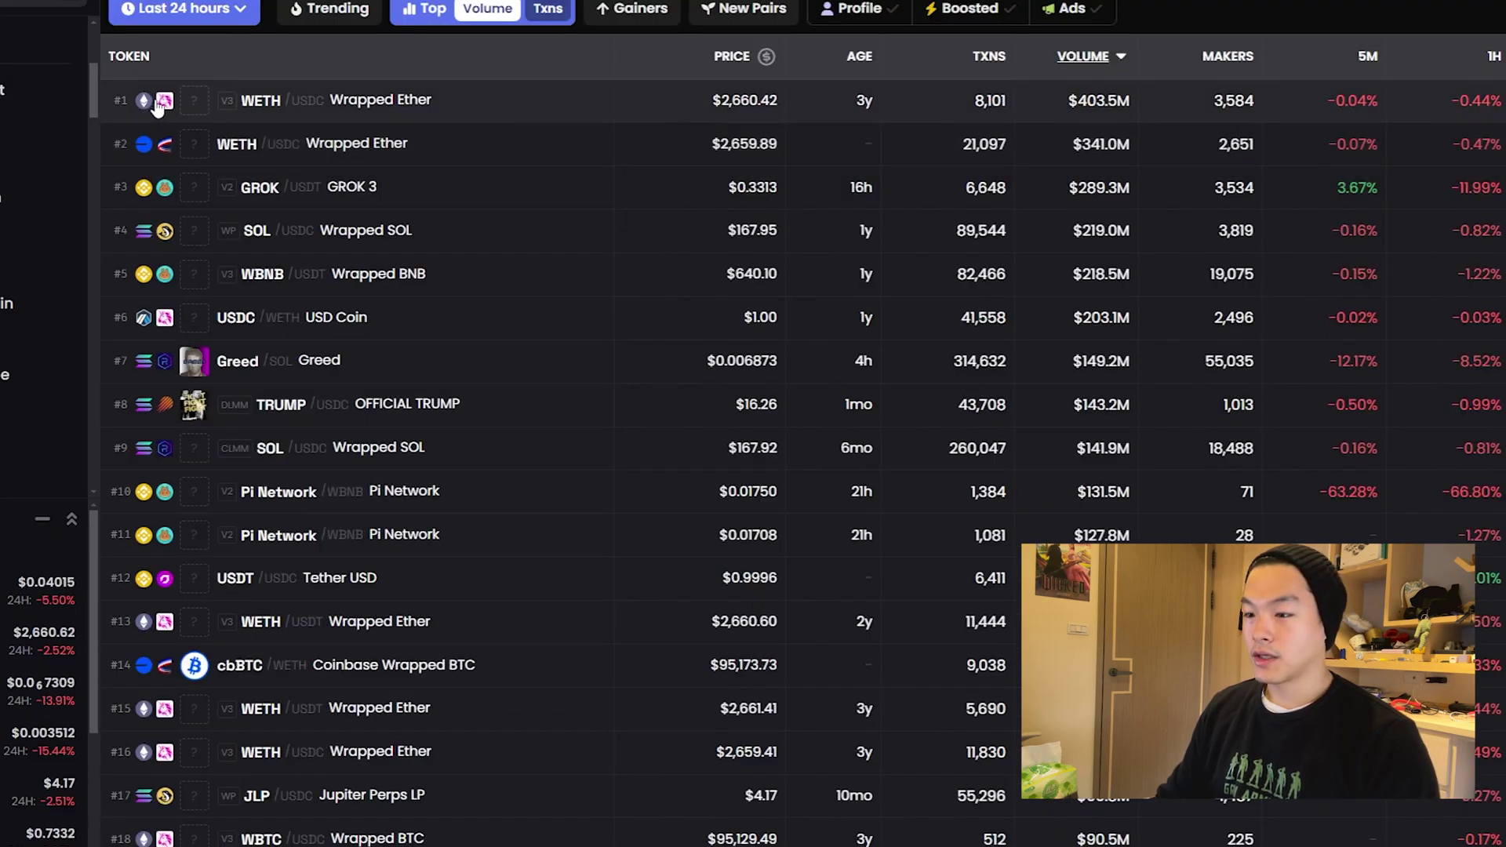
{"action": "scroll", "coordinate": [162, 115], "scroll_direction": "down", "scroll_amount": 8}
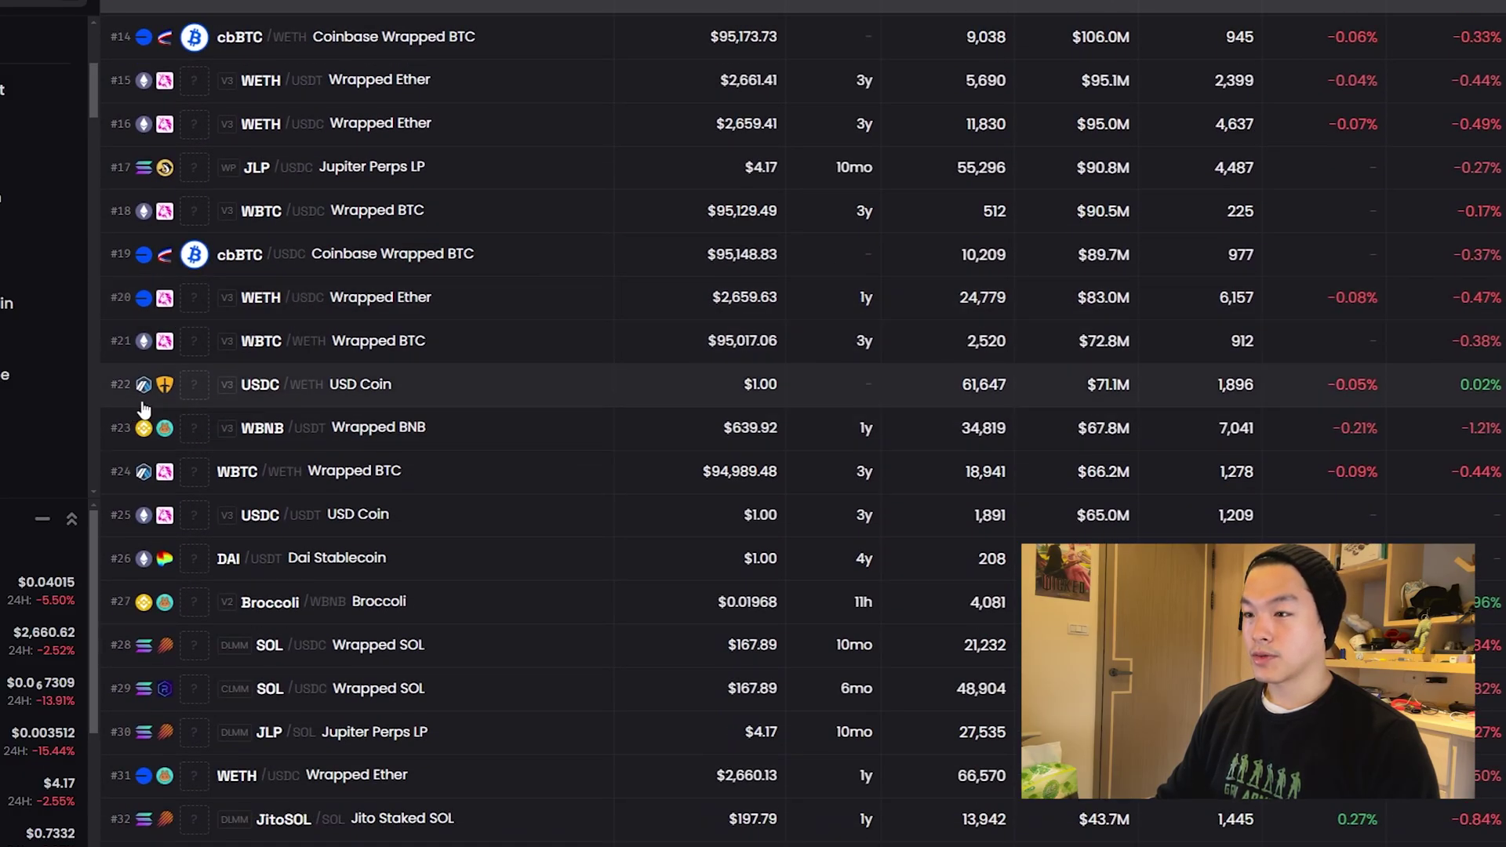
{"action": "left_click", "coordinate": [510, 124]}
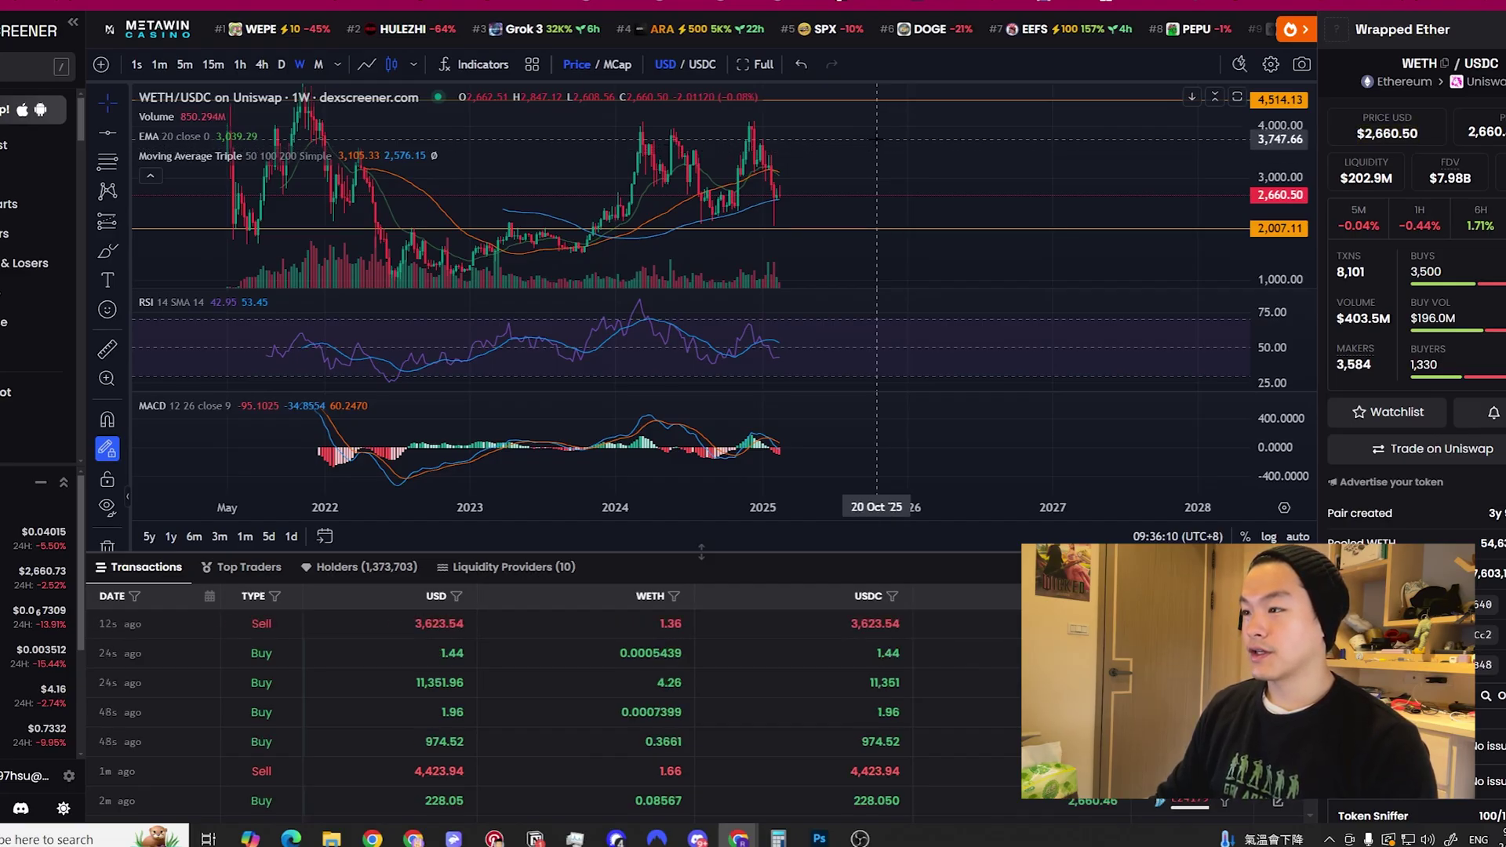
{"action": "left_click_drag", "start_coordinate": [877, 139], "coordinate": [917, 181]}
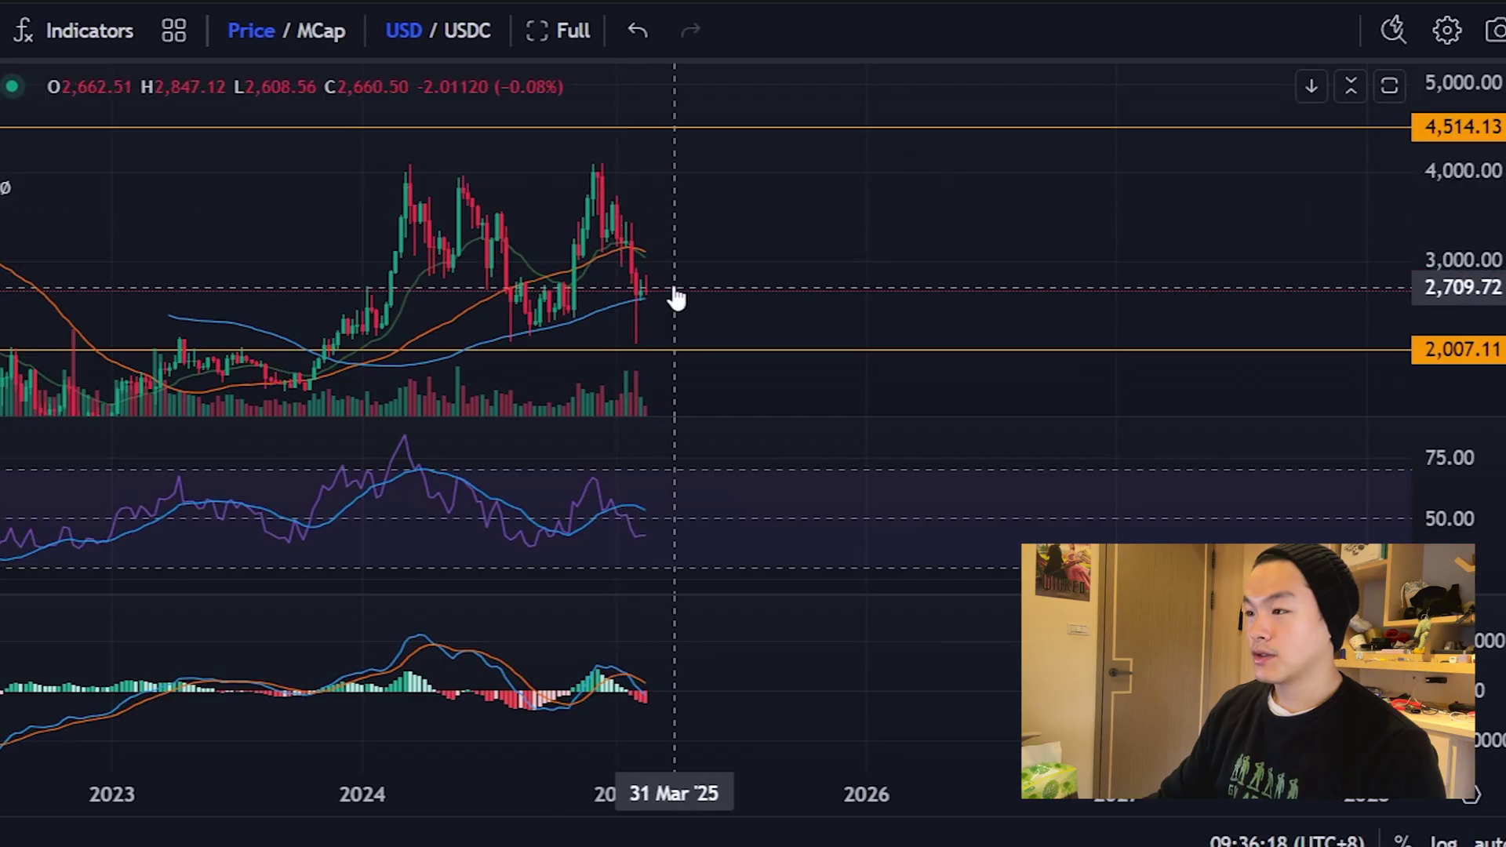
{"action": "left_click_drag", "start_coordinate": [745, 239], "coordinate": [729, 233]}
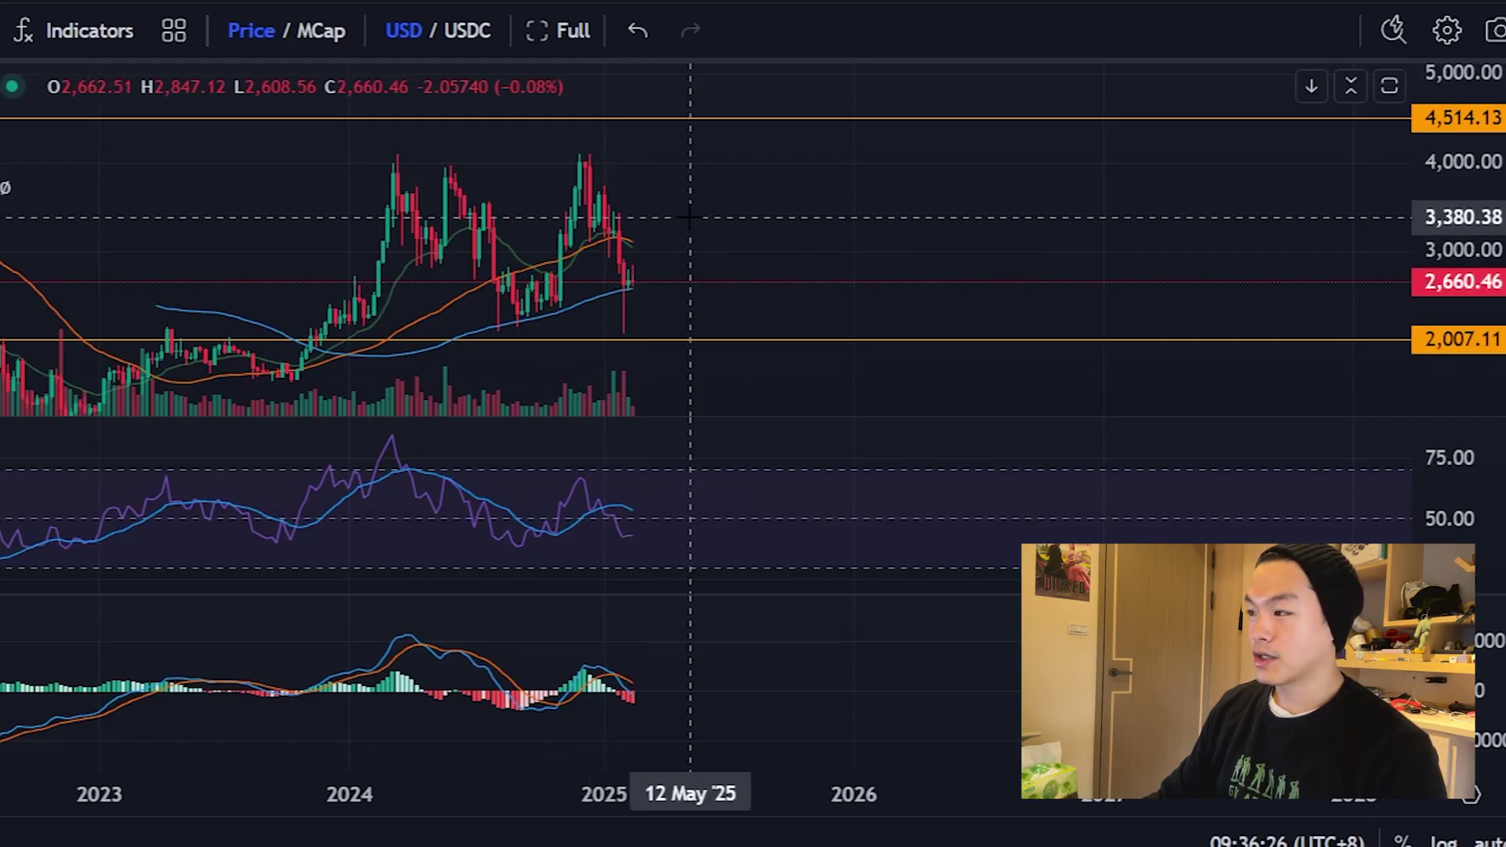
{"action": "left_click_drag", "start_coordinate": [690, 219], "coordinate": [659, 259]}
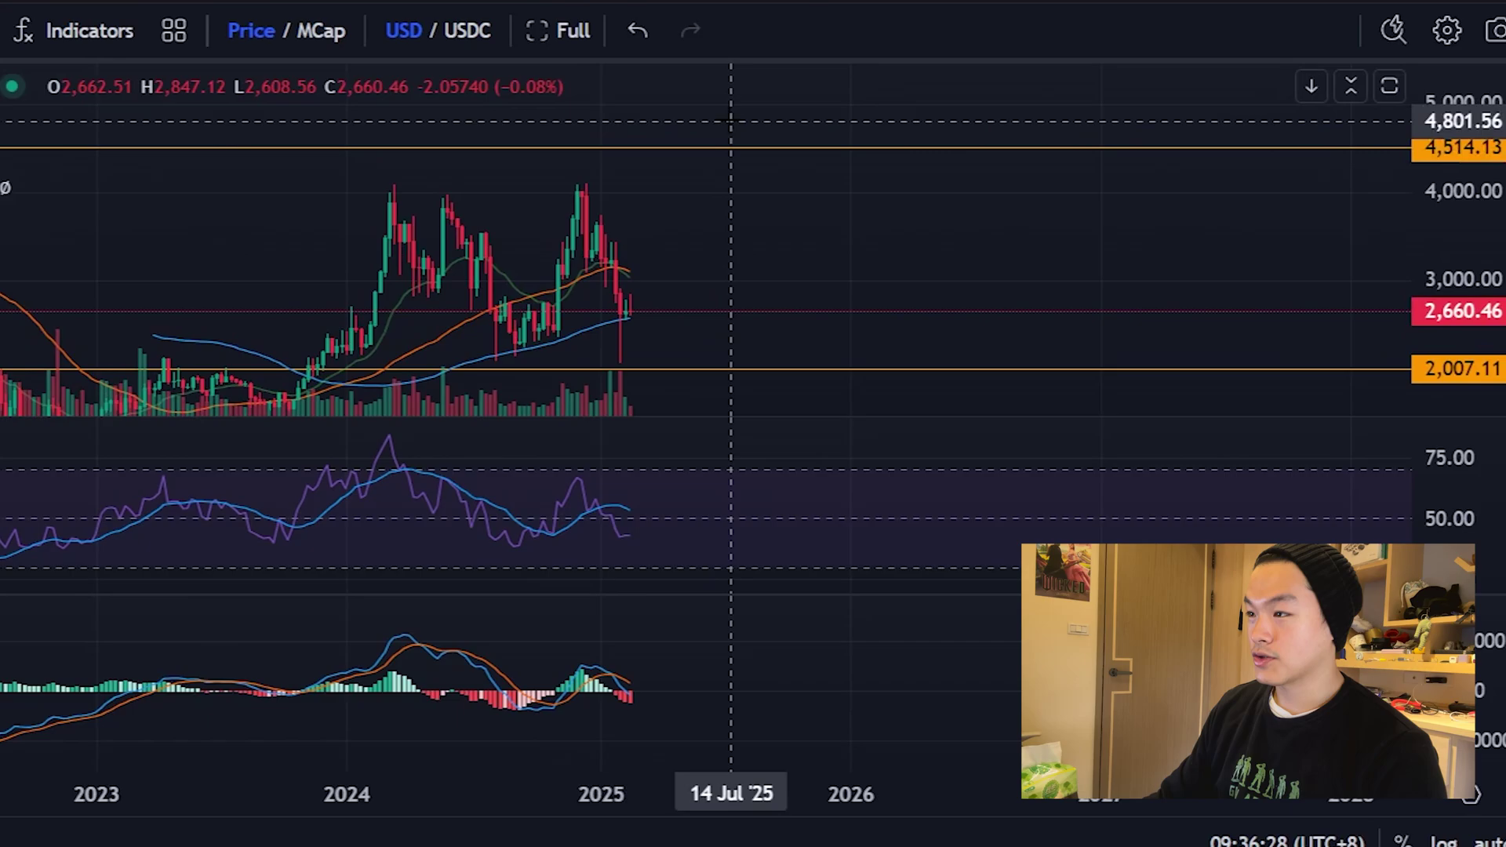
{"action": "left_click_drag", "start_coordinate": [733, 126], "coordinate": [732, 168]}
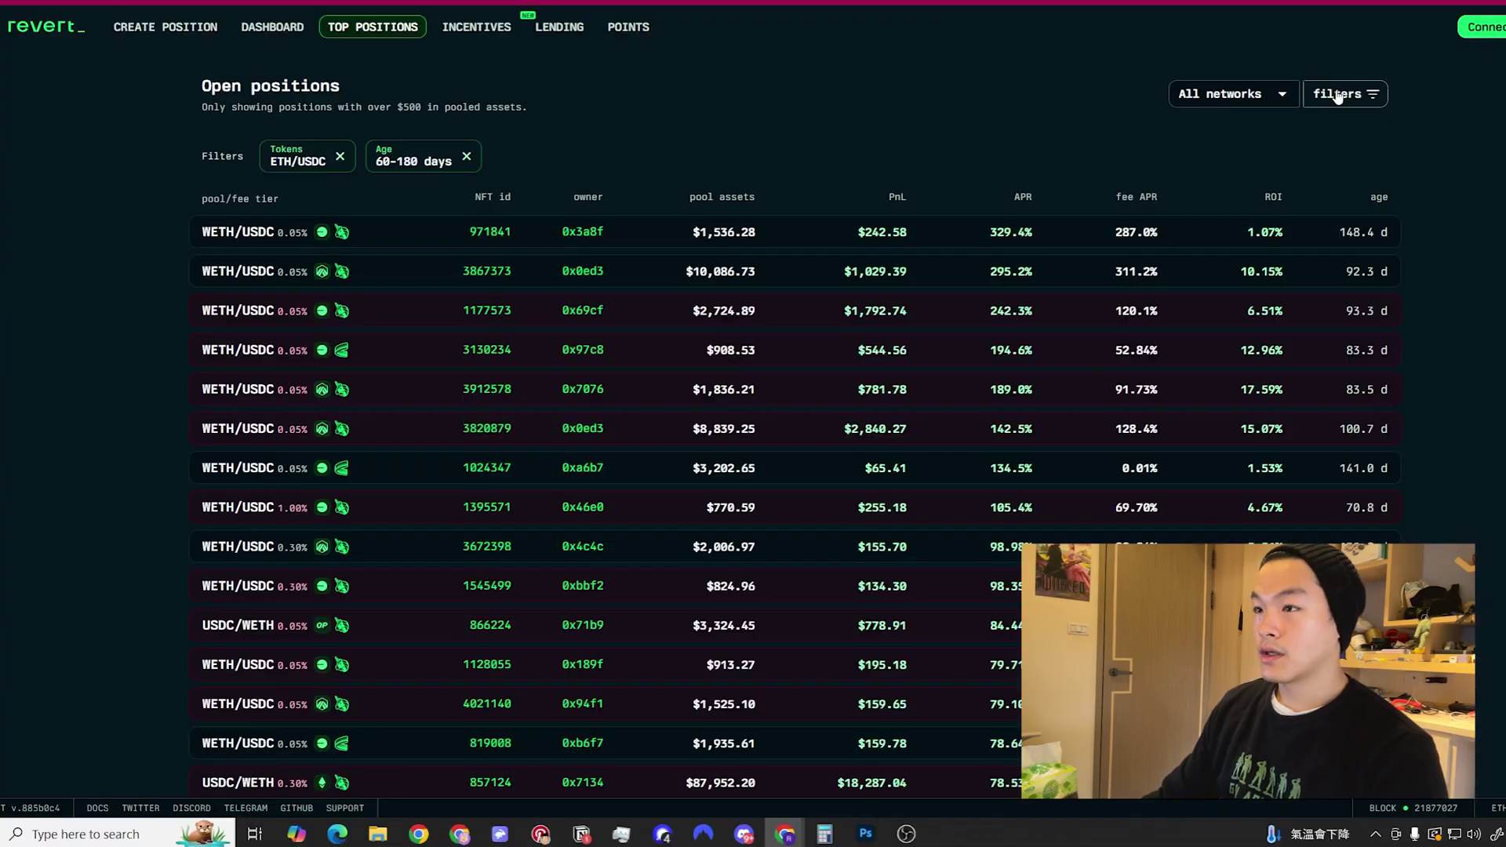
{"action": "left_click", "coordinate": [1342, 94]}
Step: Filter Revert positions to ETH/USDC with a position age of 60–180 days
{"action": "left_click", "coordinate": [1346, 94]}
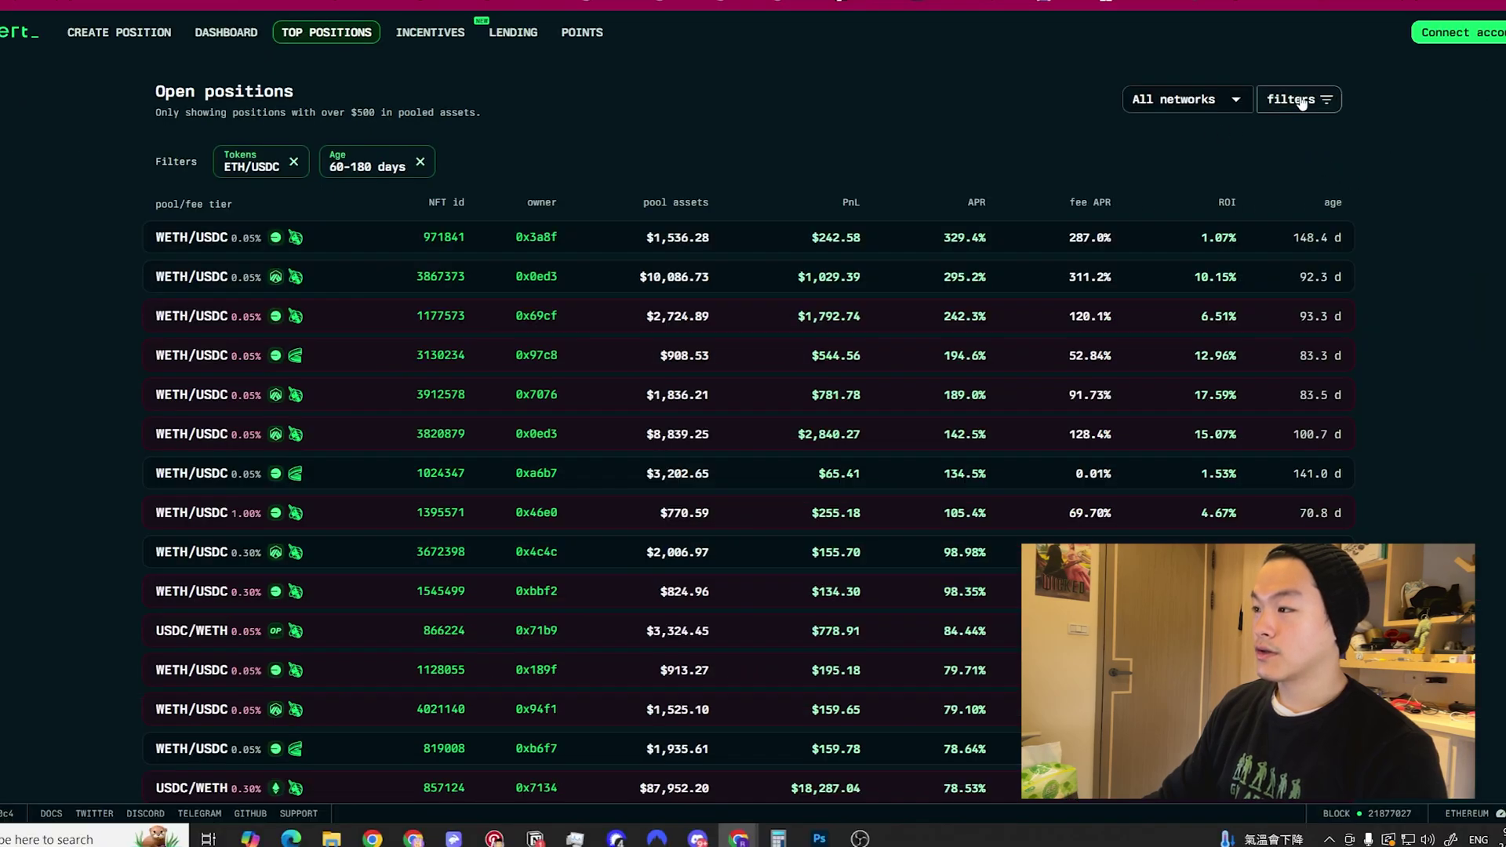
{"action": "left_click", "coordinate": [1301, 103]}
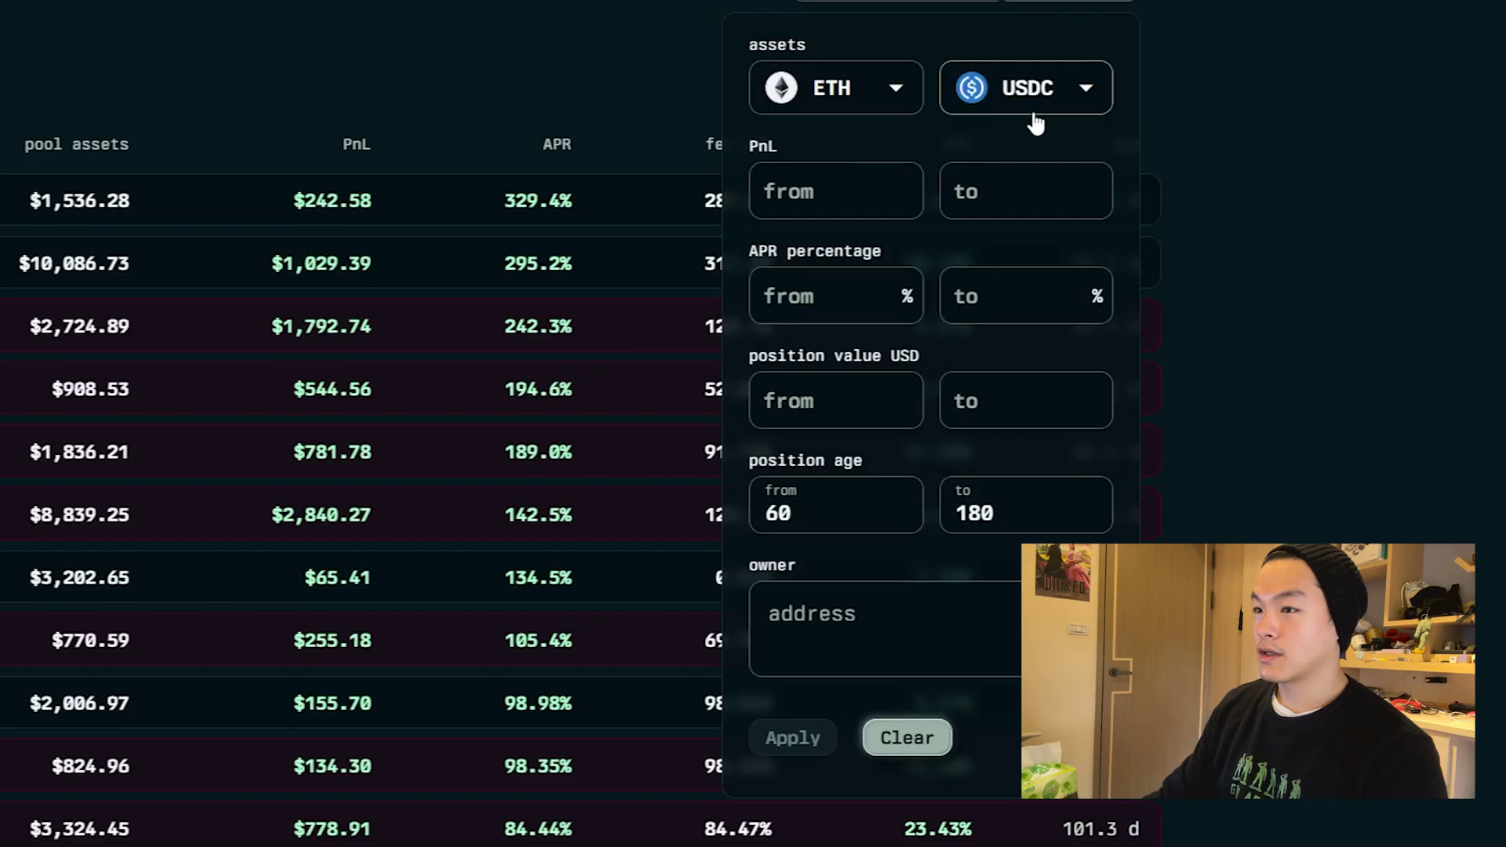
{"action": "left_click", "coordinate": [1196, 6]}
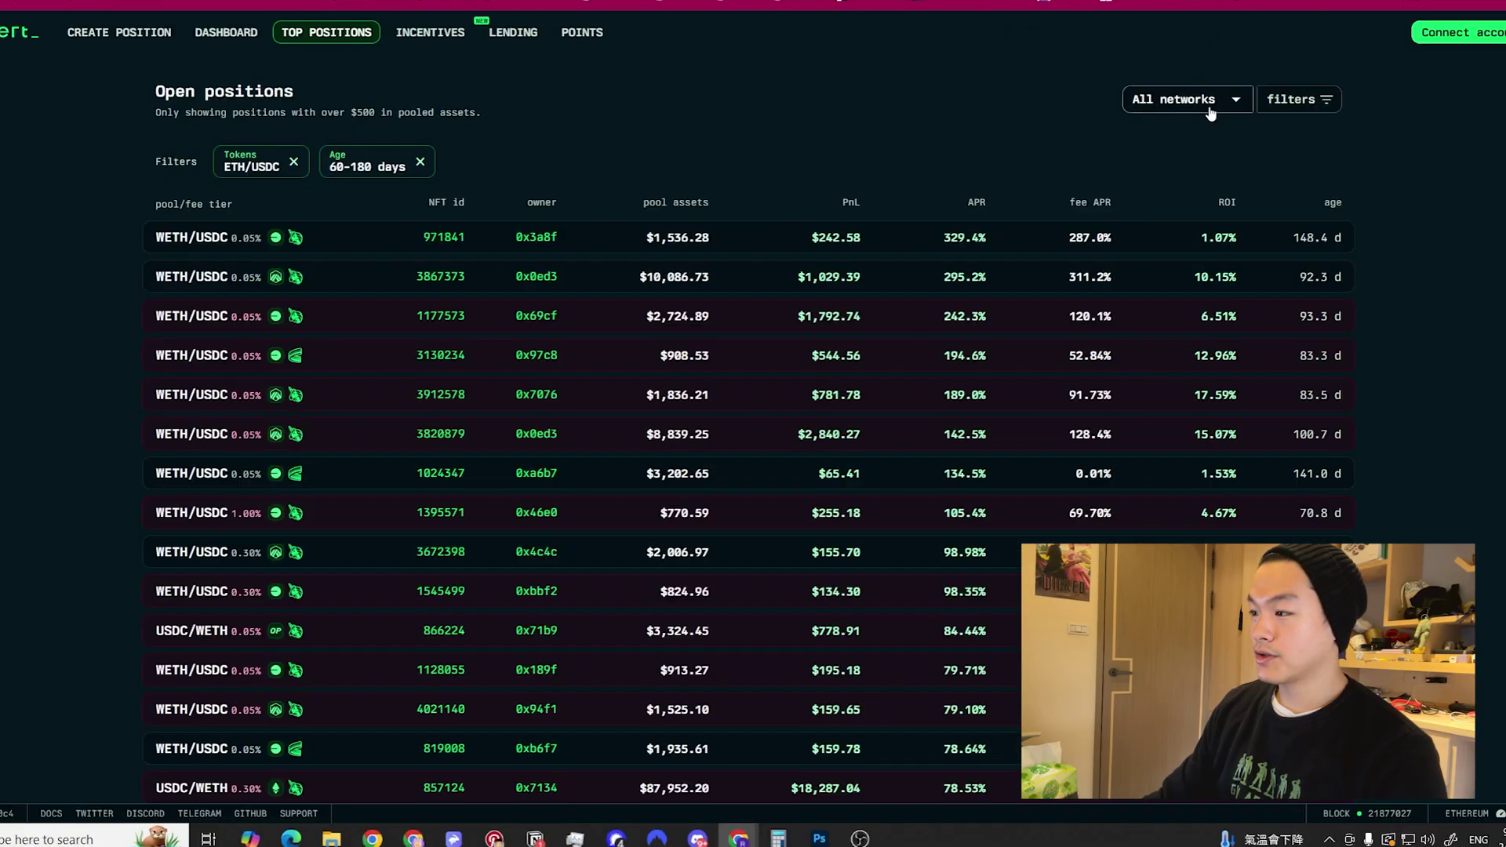
{"action": "left_click", "coordinate": [1262, 110]}
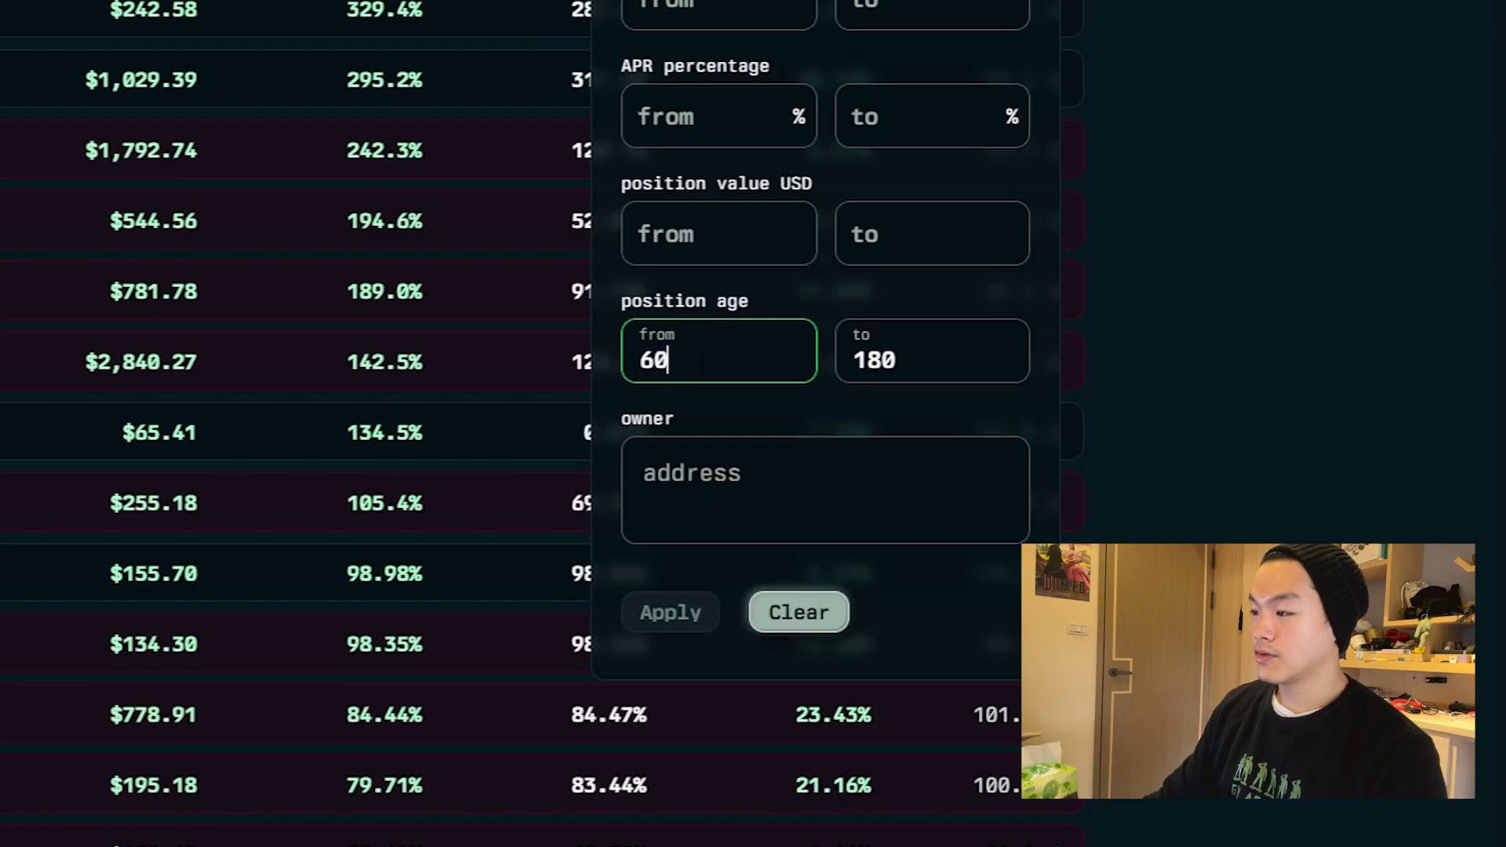
{"action": "left_click", "coordinate": [951, 359]}
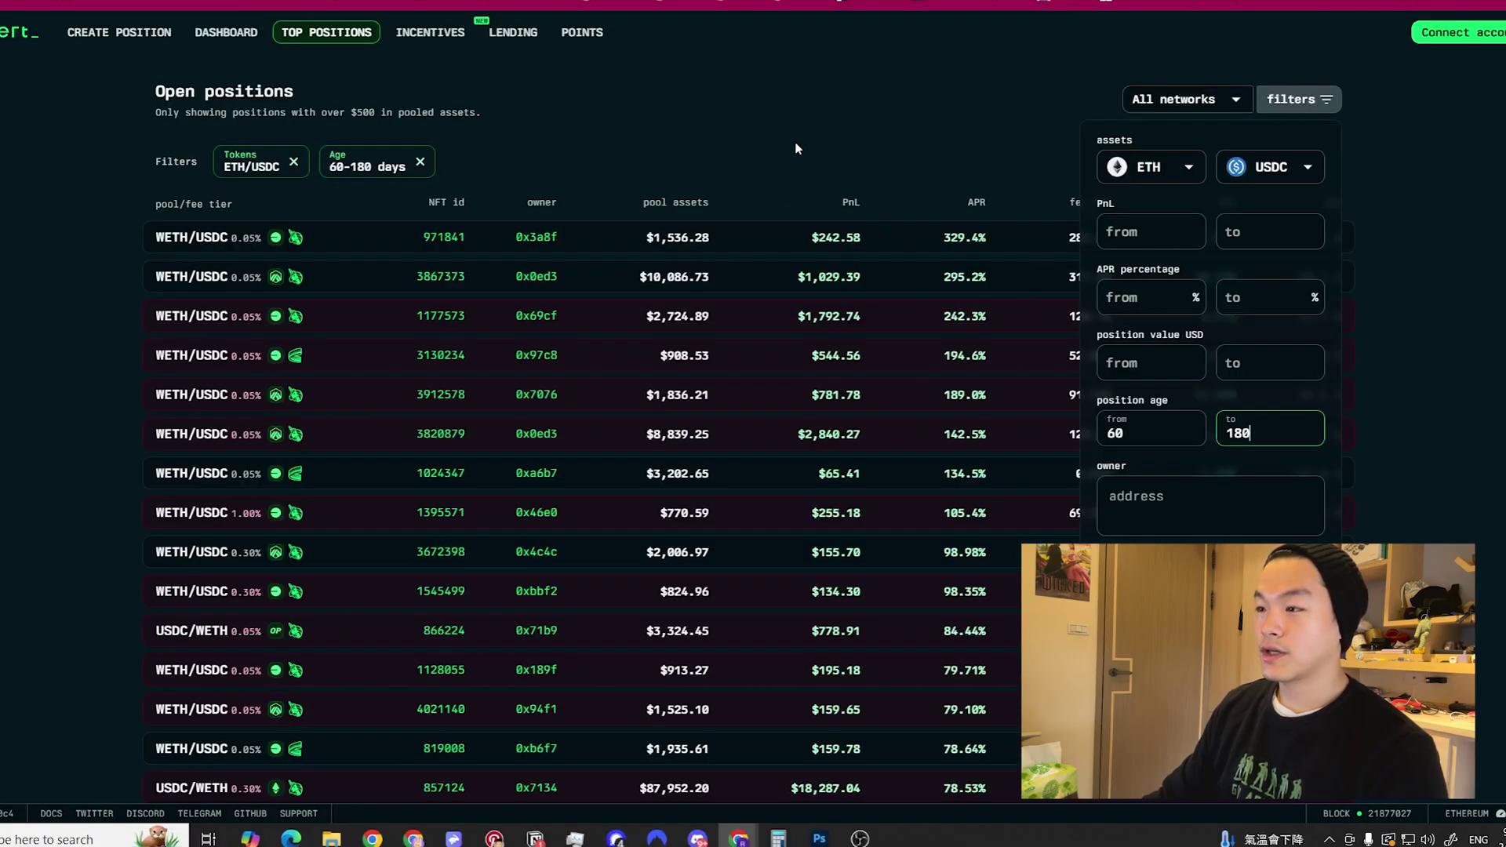
{"action": "left_click", "coordinate": [821, 149]}
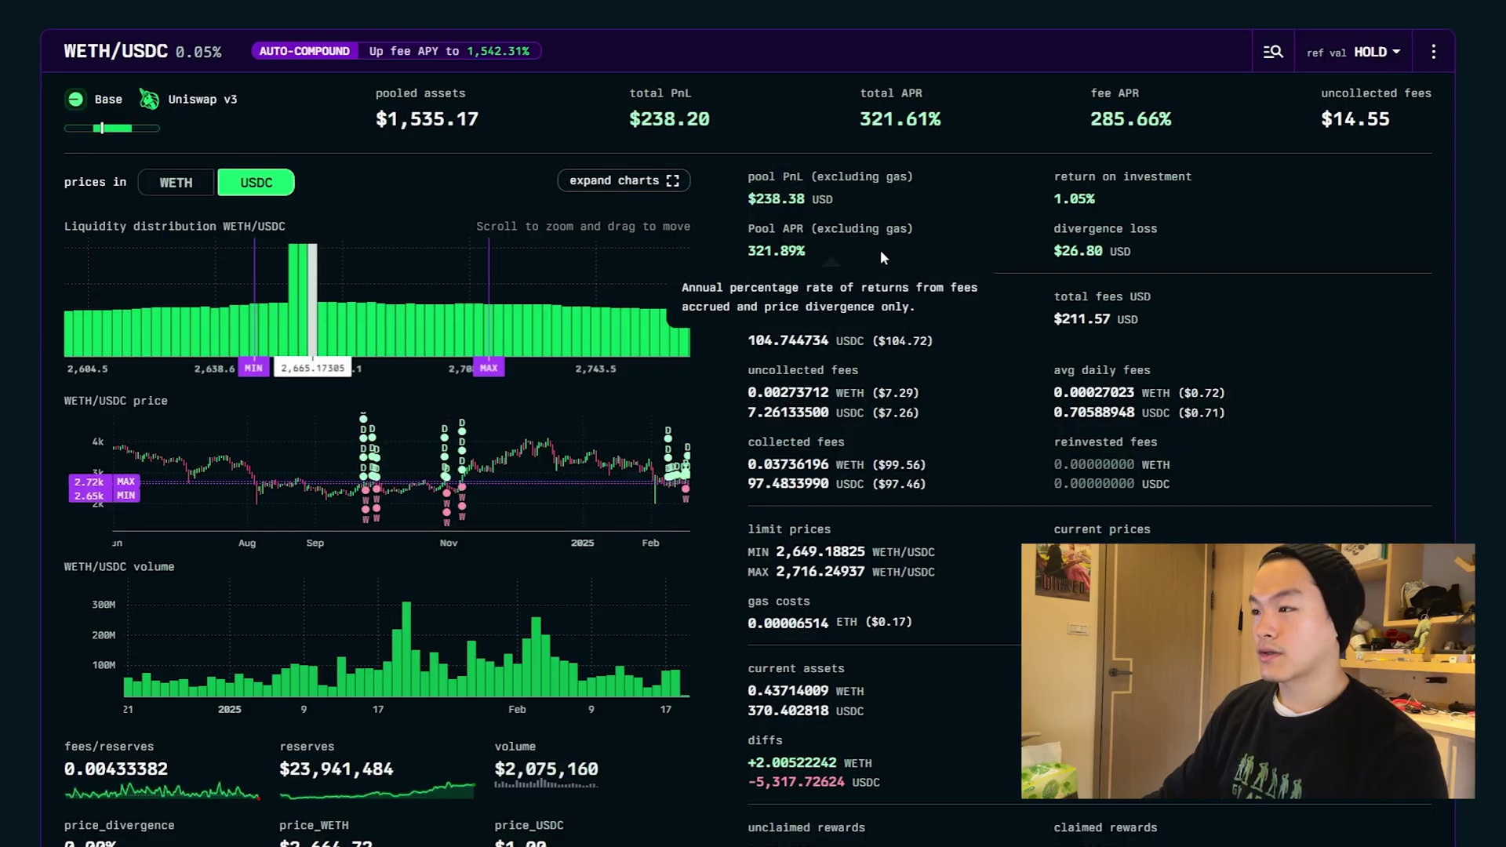
Step: Scroll through the WETH/USDC position details, inspecting its price and liquidity charts
{"action": "scroll", "coordinate": [1074, 260], "scroll_direction": "down", "scroll_amount": 3}
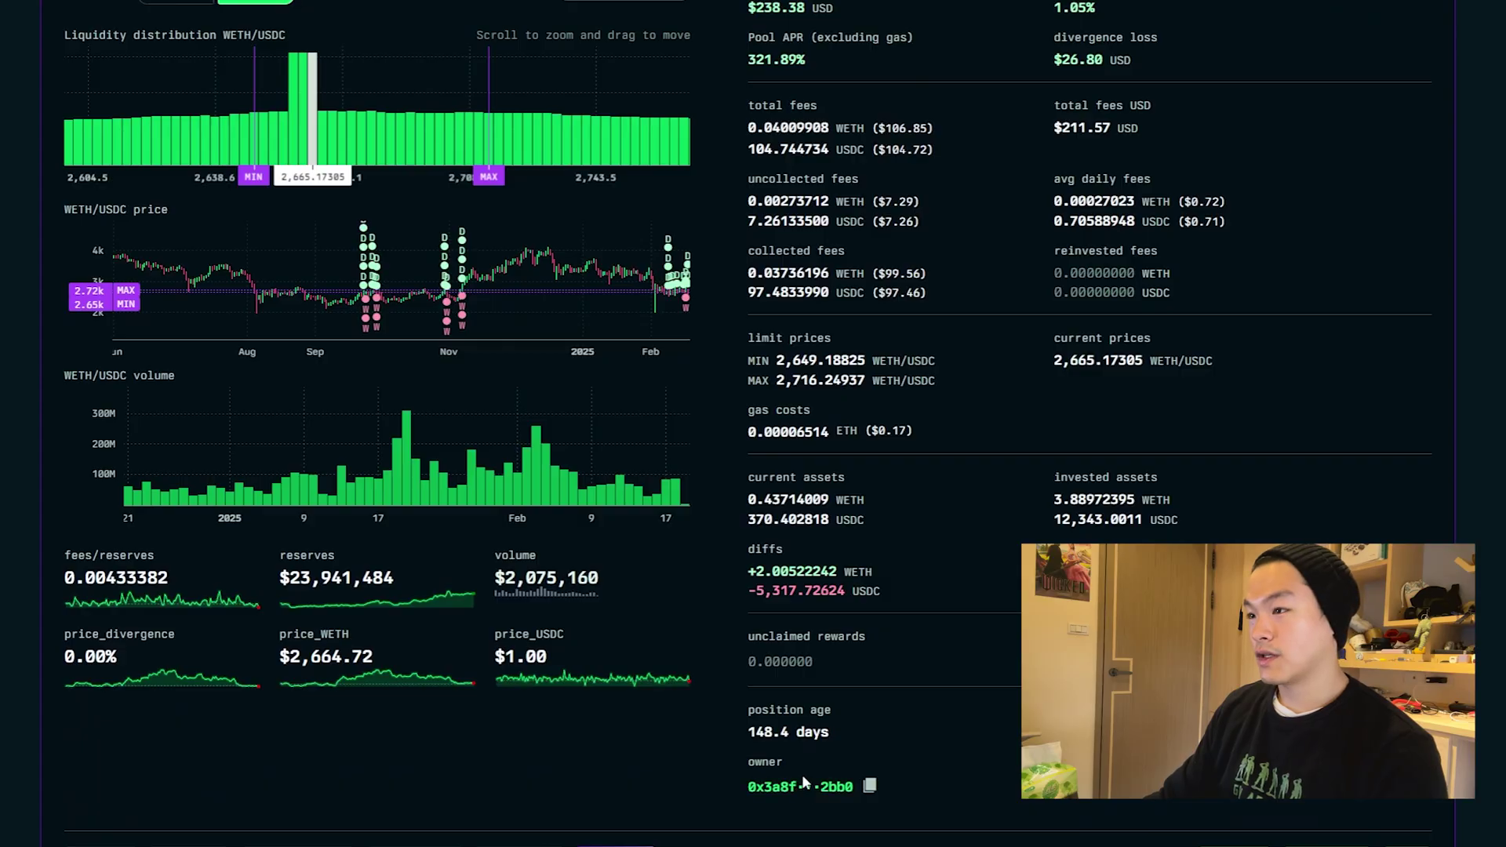
{"action": "scroll", "coordinate": [1042, 814], "scroll_direction": "up", "scroll_amount": 3}
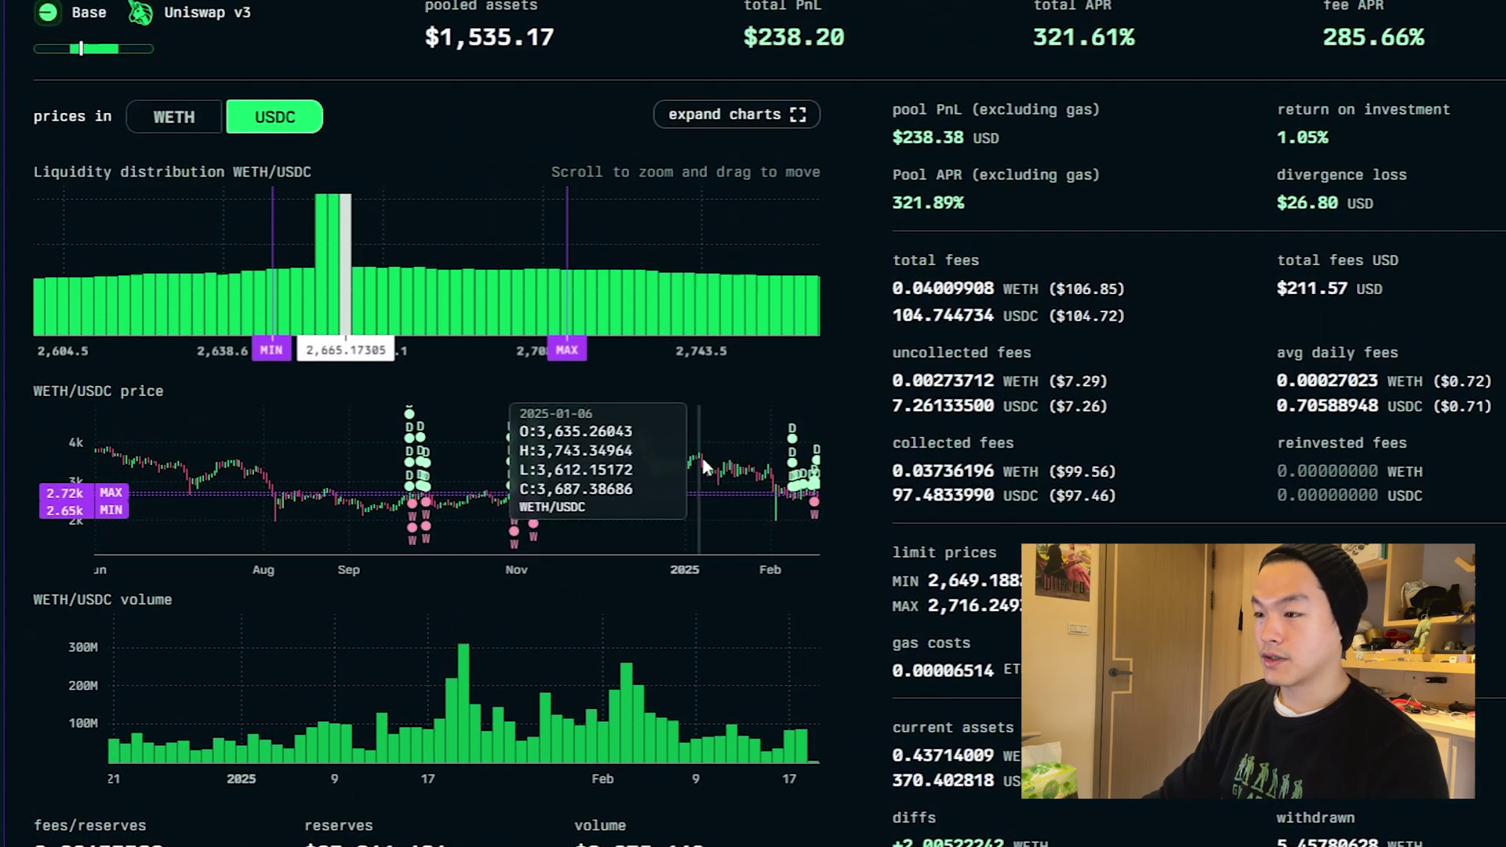
{"action": "mouse_move", "coordinate": [434, 506]}
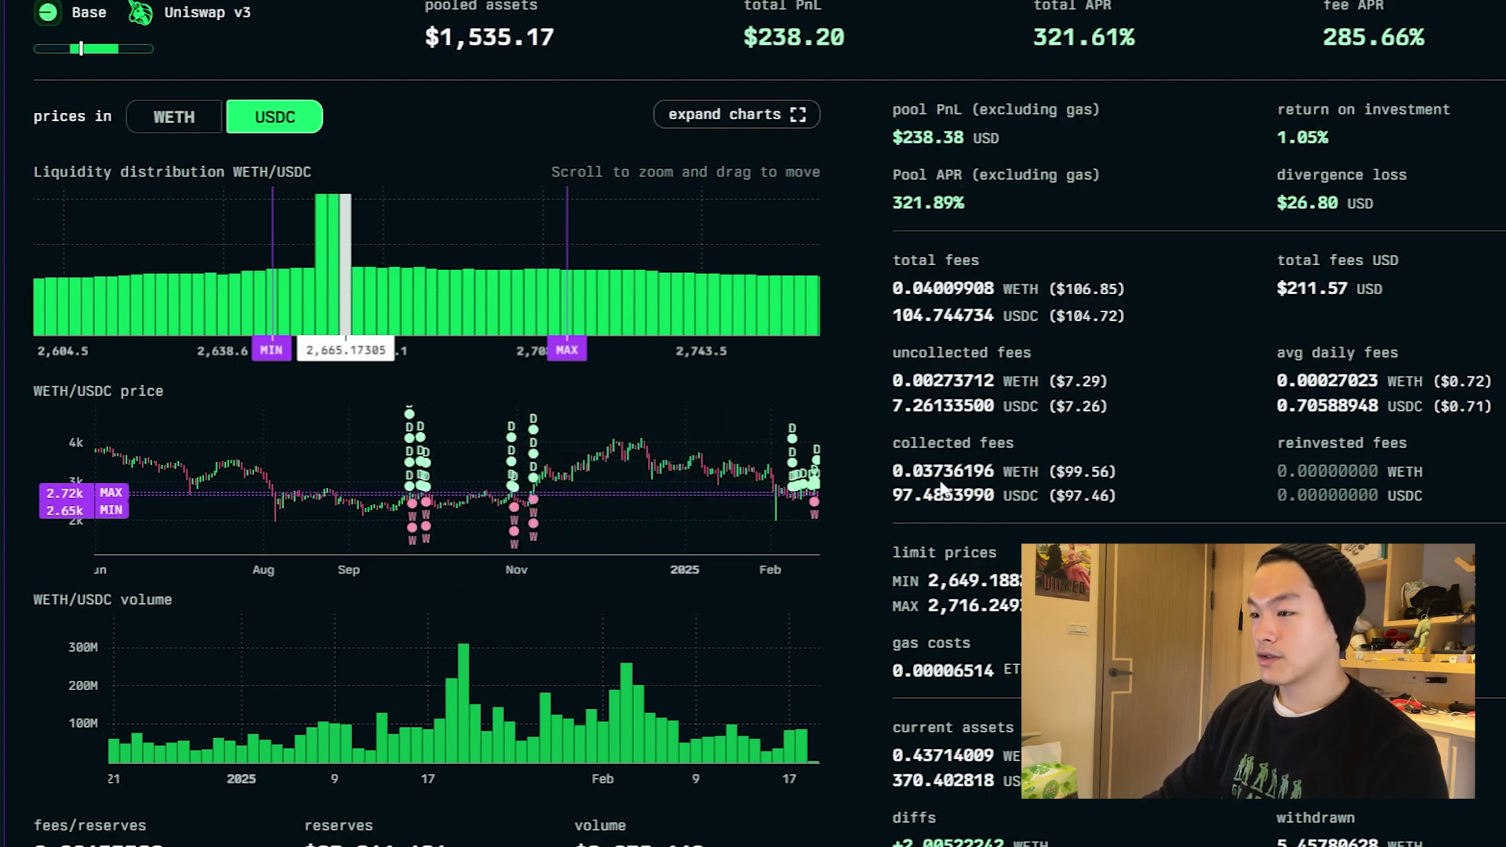
{"action": "scroll", "coordinate": [523, 606], "scroll_direction": "down", "scroll_amount": 2}
{"action": "scroll", "coordinate": [524, 606], "scroll_direction": "down", "scroll_amount": 2}
{"action": "scroll", "coordinate": [671, 359], "scroll_direction": "down", "scroll_amount": 3}
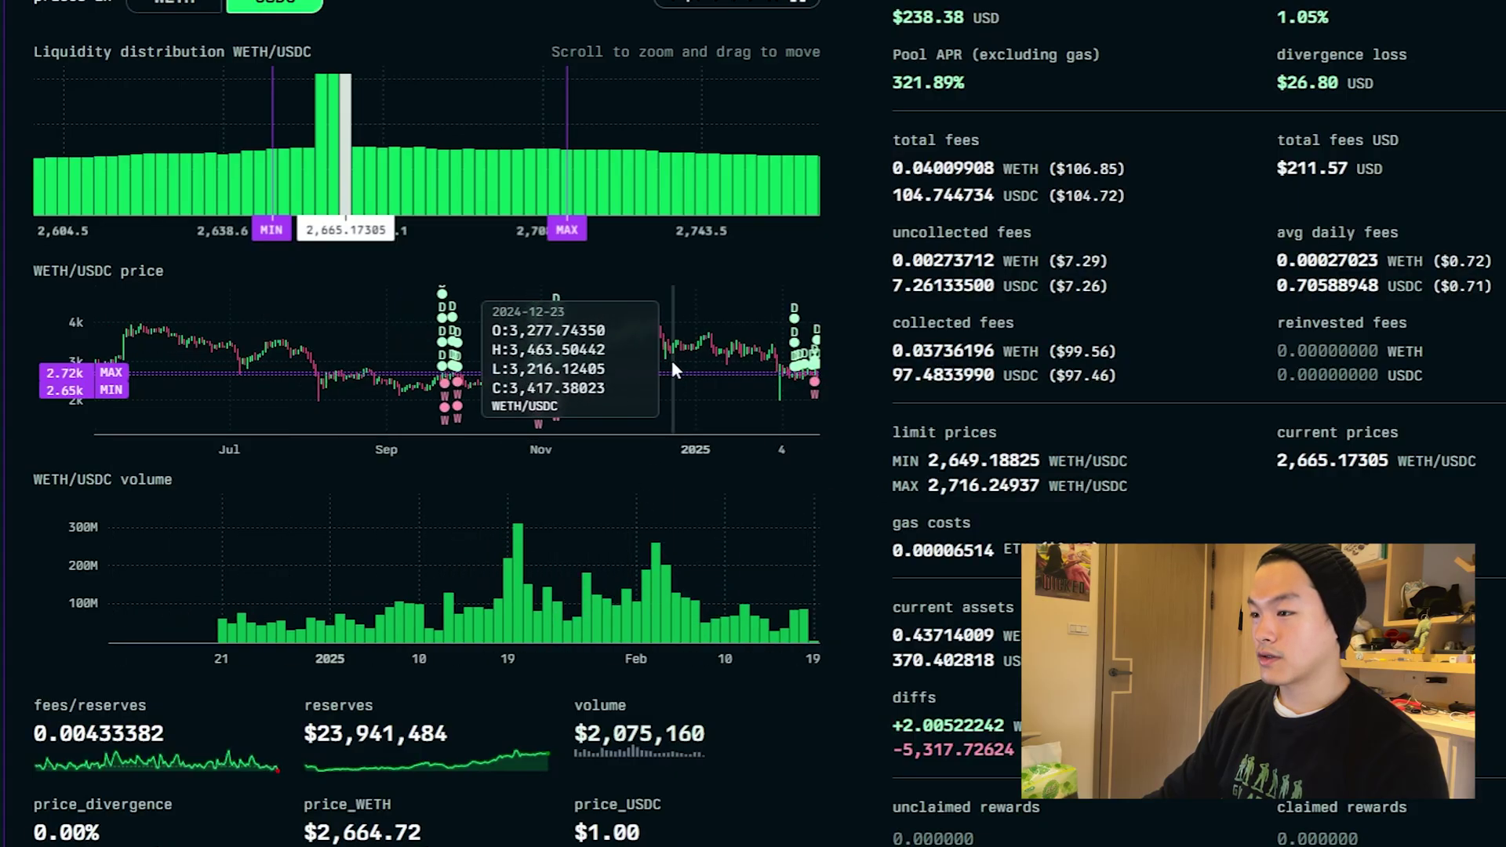
{"action": "scroll", "coordinate": [778, 391], "scroll_direction": "up", "scroll_amount": 2}
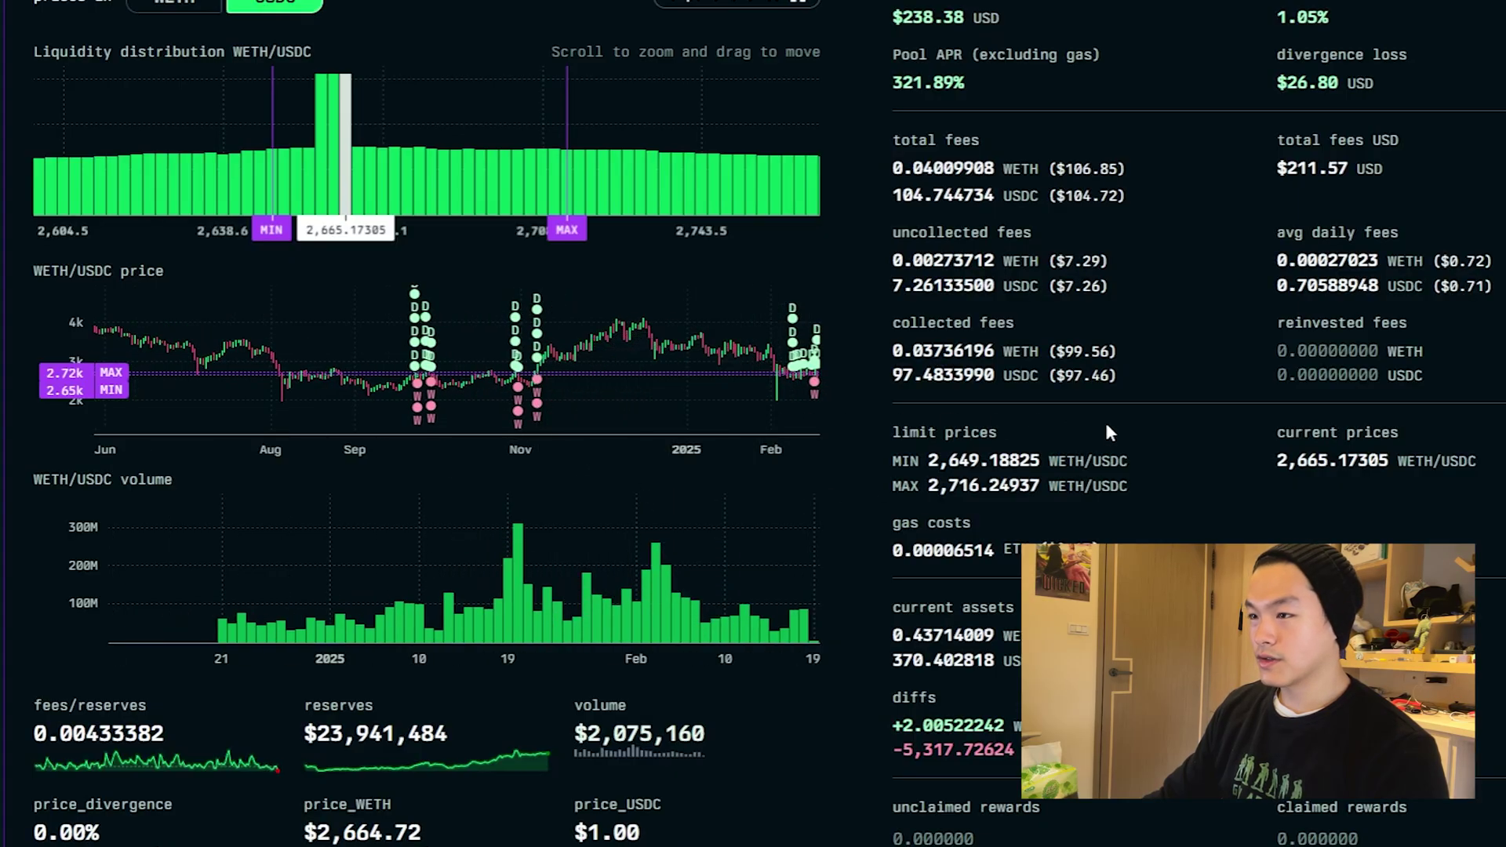
{"action": "scroll", "coordinate": [992, 313], "scroll_direction": "up", "scroll_amount": 2}
{"action": "scroll", "coordinate": [604, 276], "scroll_direction": "down", "scroll_amount": 2}
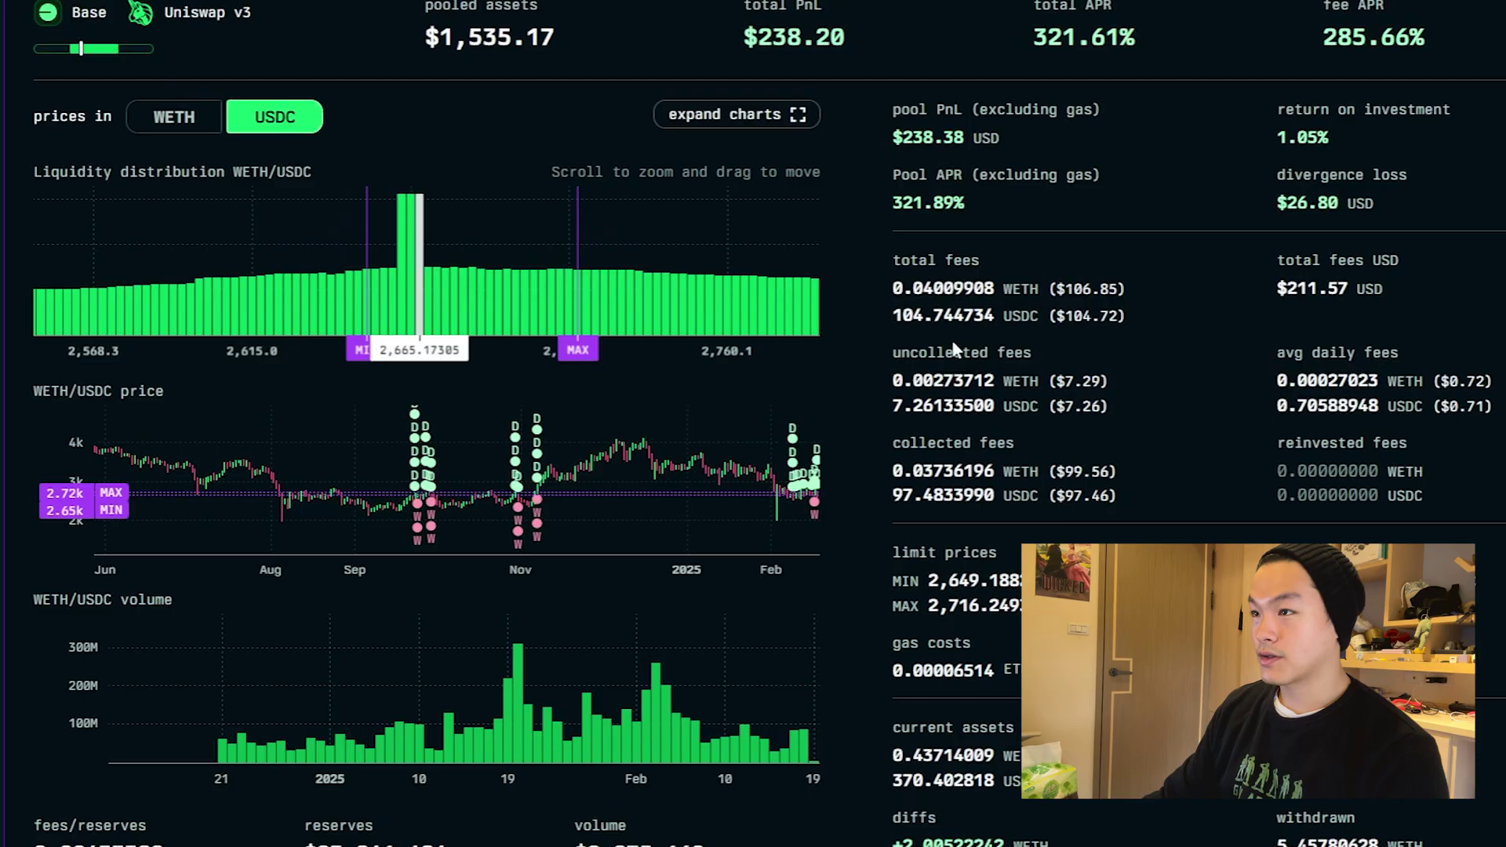
{"action": "scroll", "coordinate": [854, 376], "scroll_direction": "down", "scroll_amount": 4}
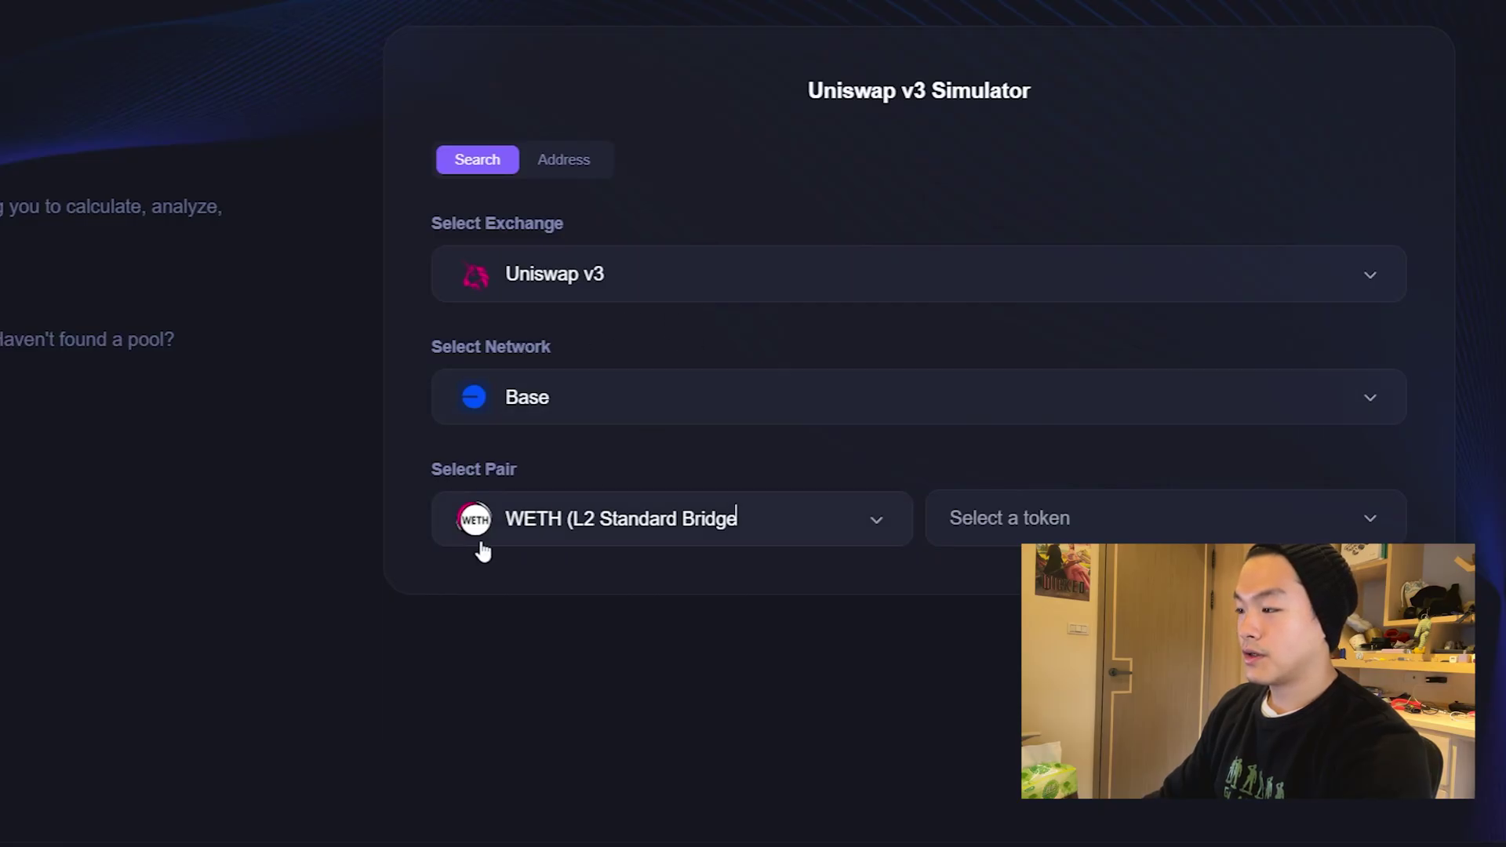
Step: Pair WETH with USDC at the 0.05% fee tier and run the simulation
{"action": "left_click", "coordinate": [1066, 527]}
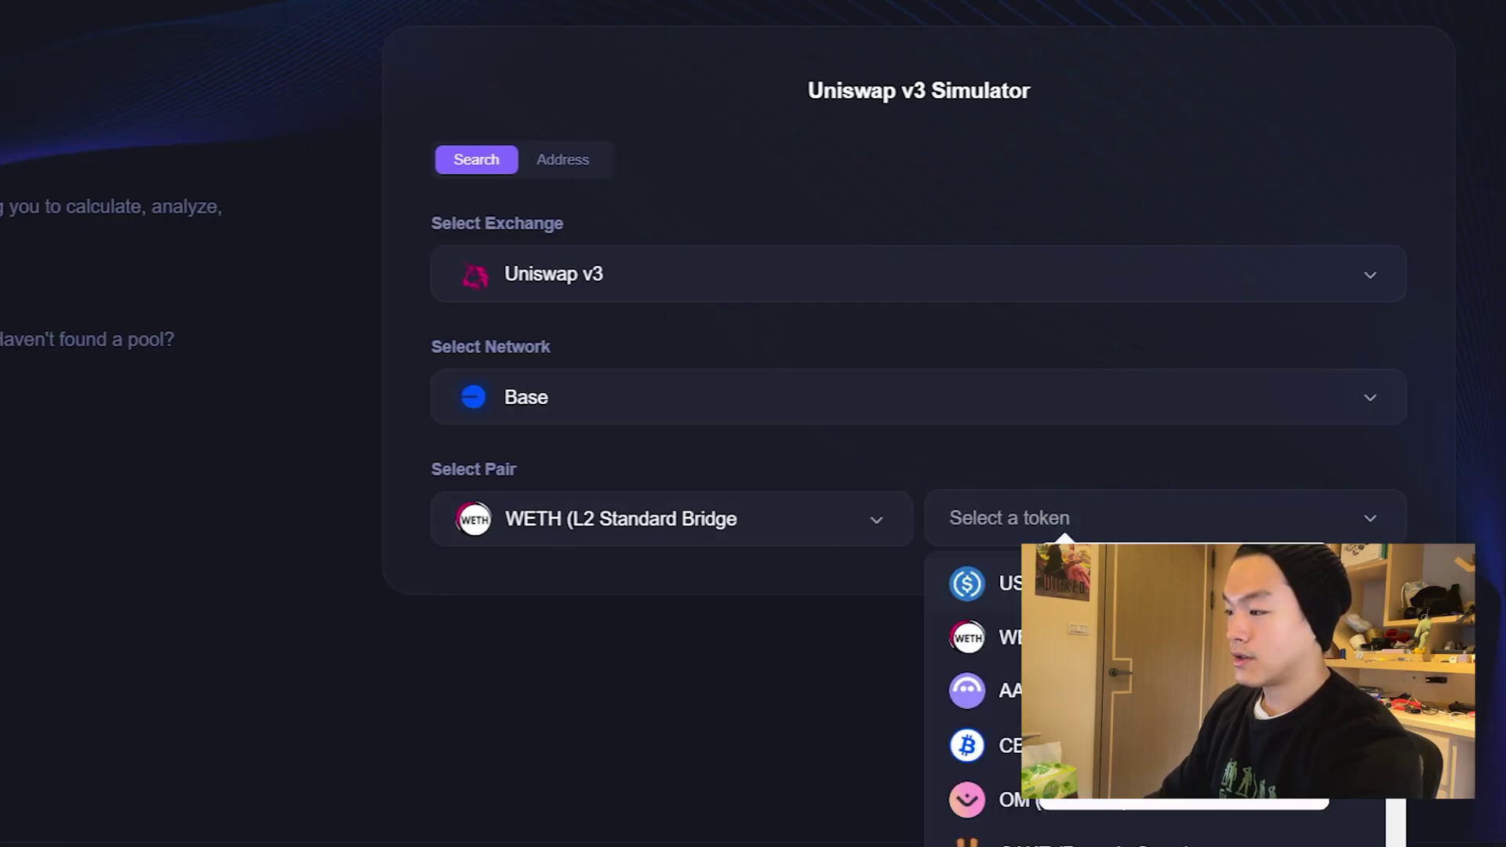
{"action": "left_click", "coordinate": [1015, 593]}
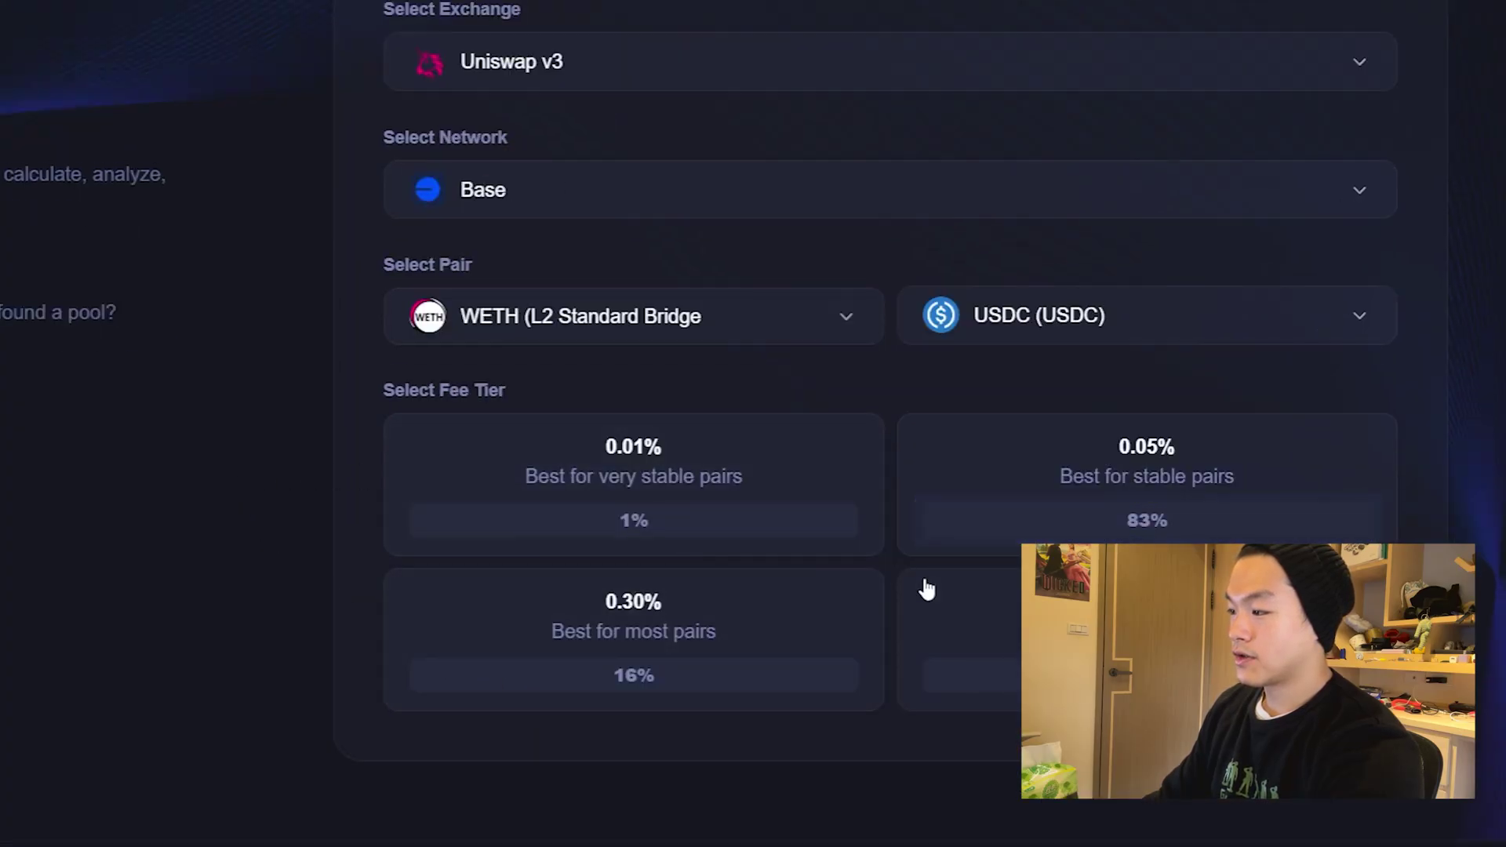
{"action": "left_click", "coordinate": [1277, 503]}
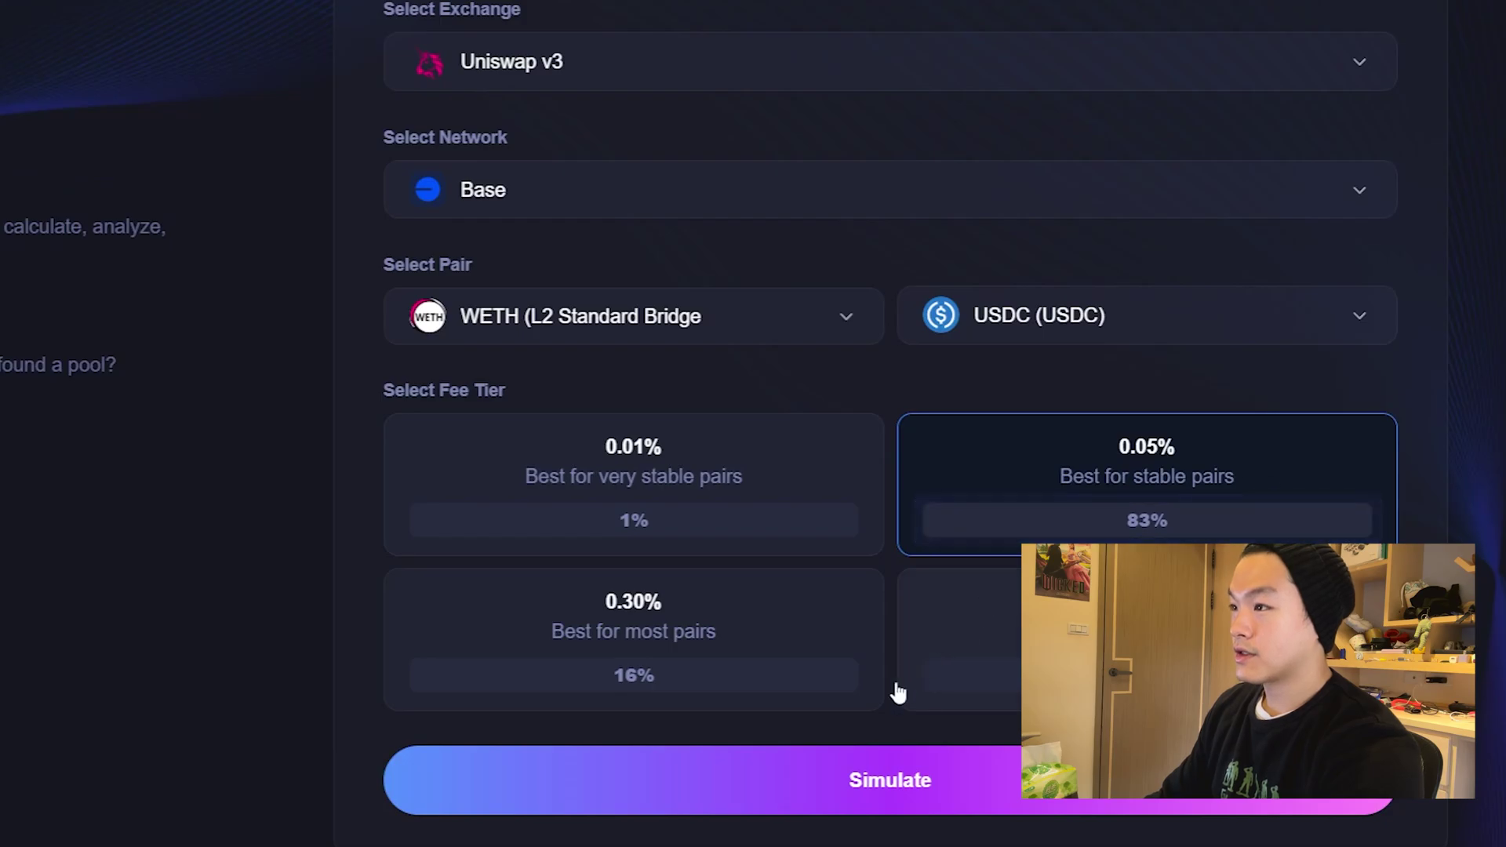
{"action": "left_click", "coordinate": [876, 784]}
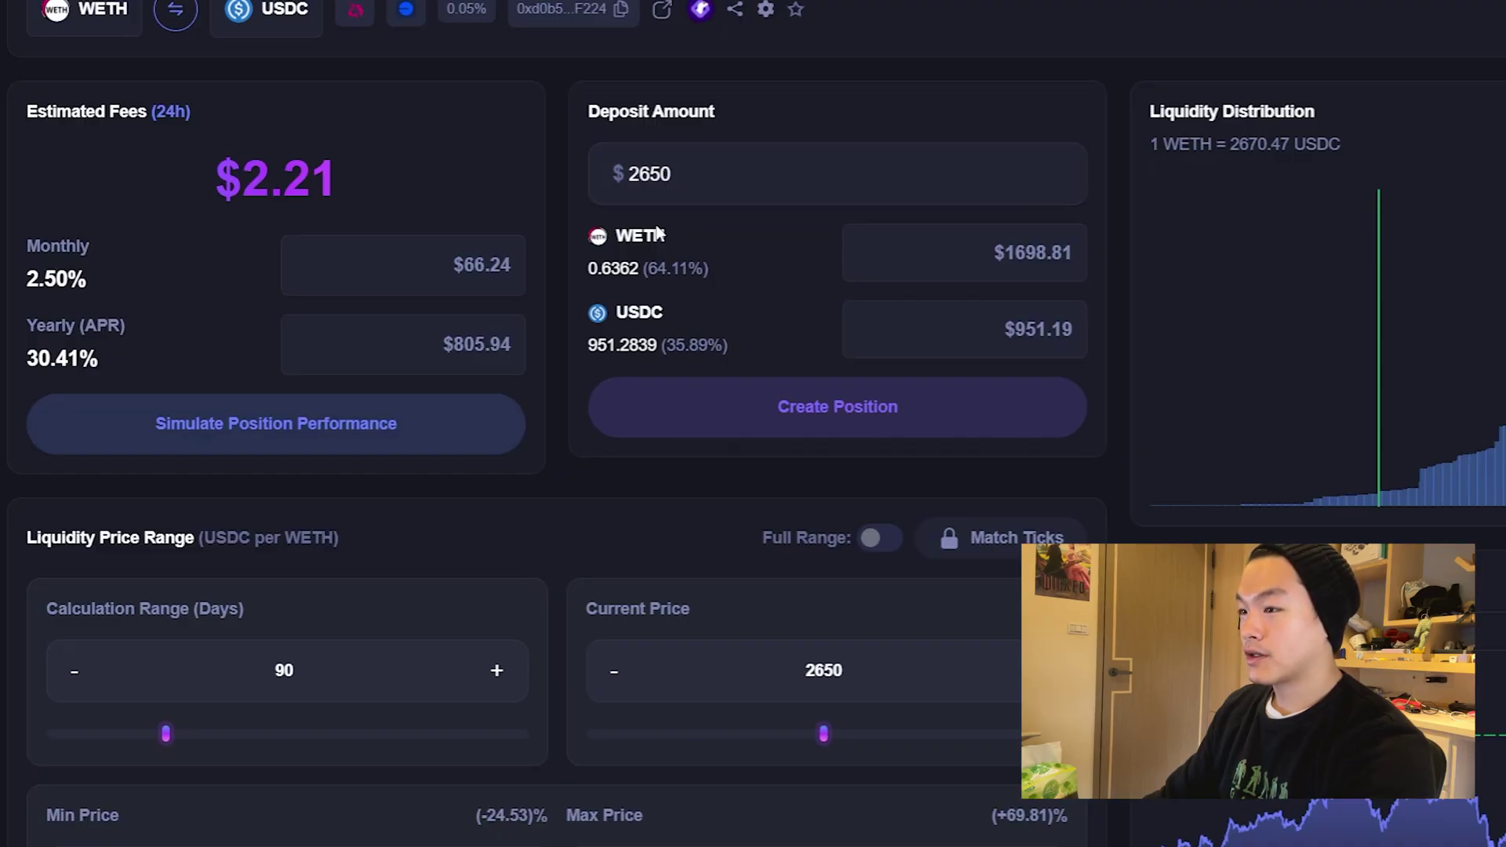
{"action": "left_click_drag", "start_coordinate": [686, 184], "coordinate": [607, 164]}
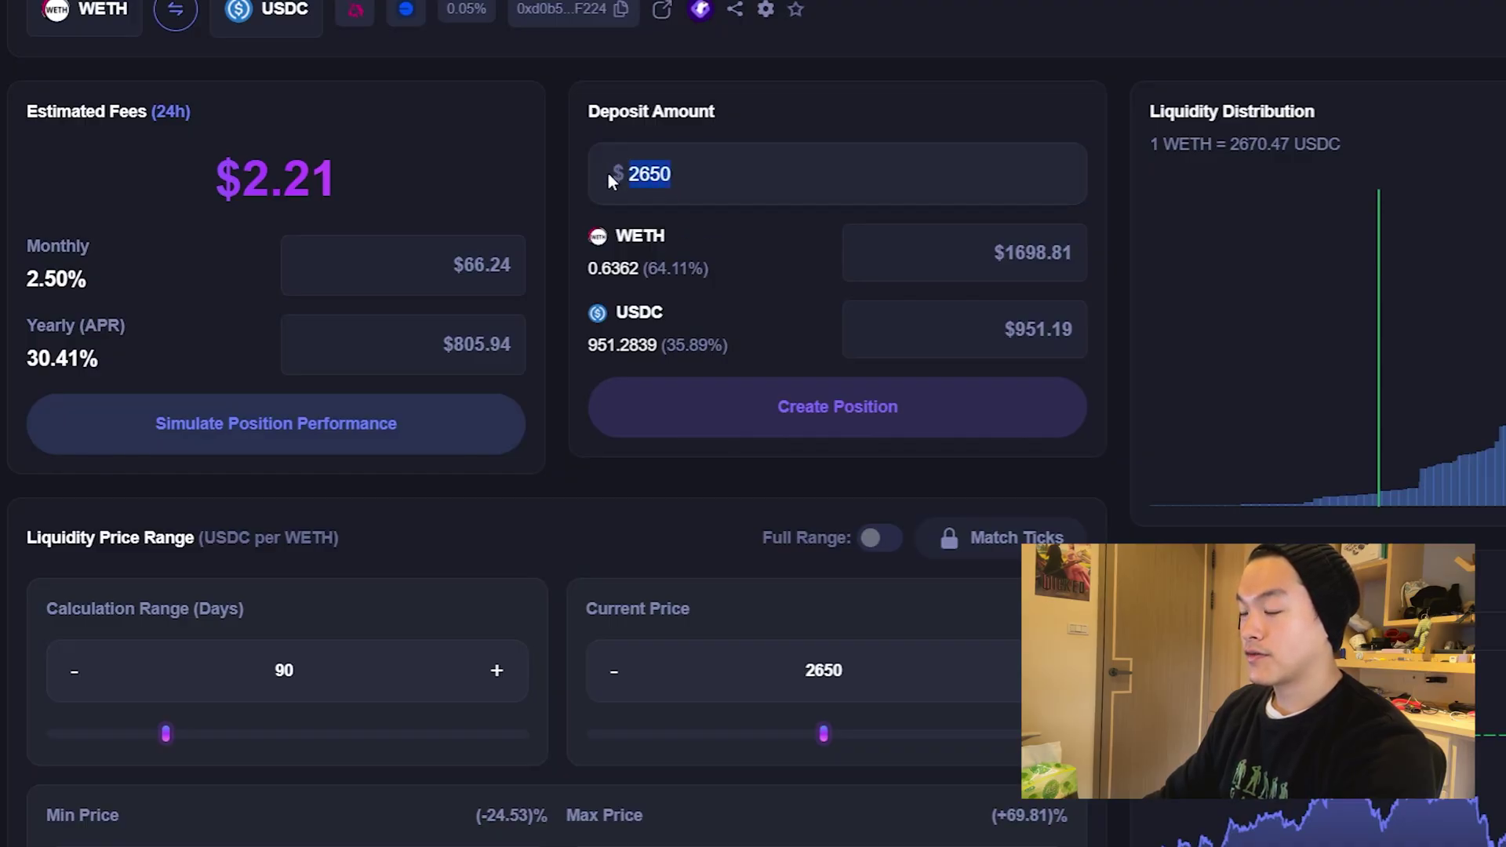
{"action": "left_click", "coordinate": [720, 287]}
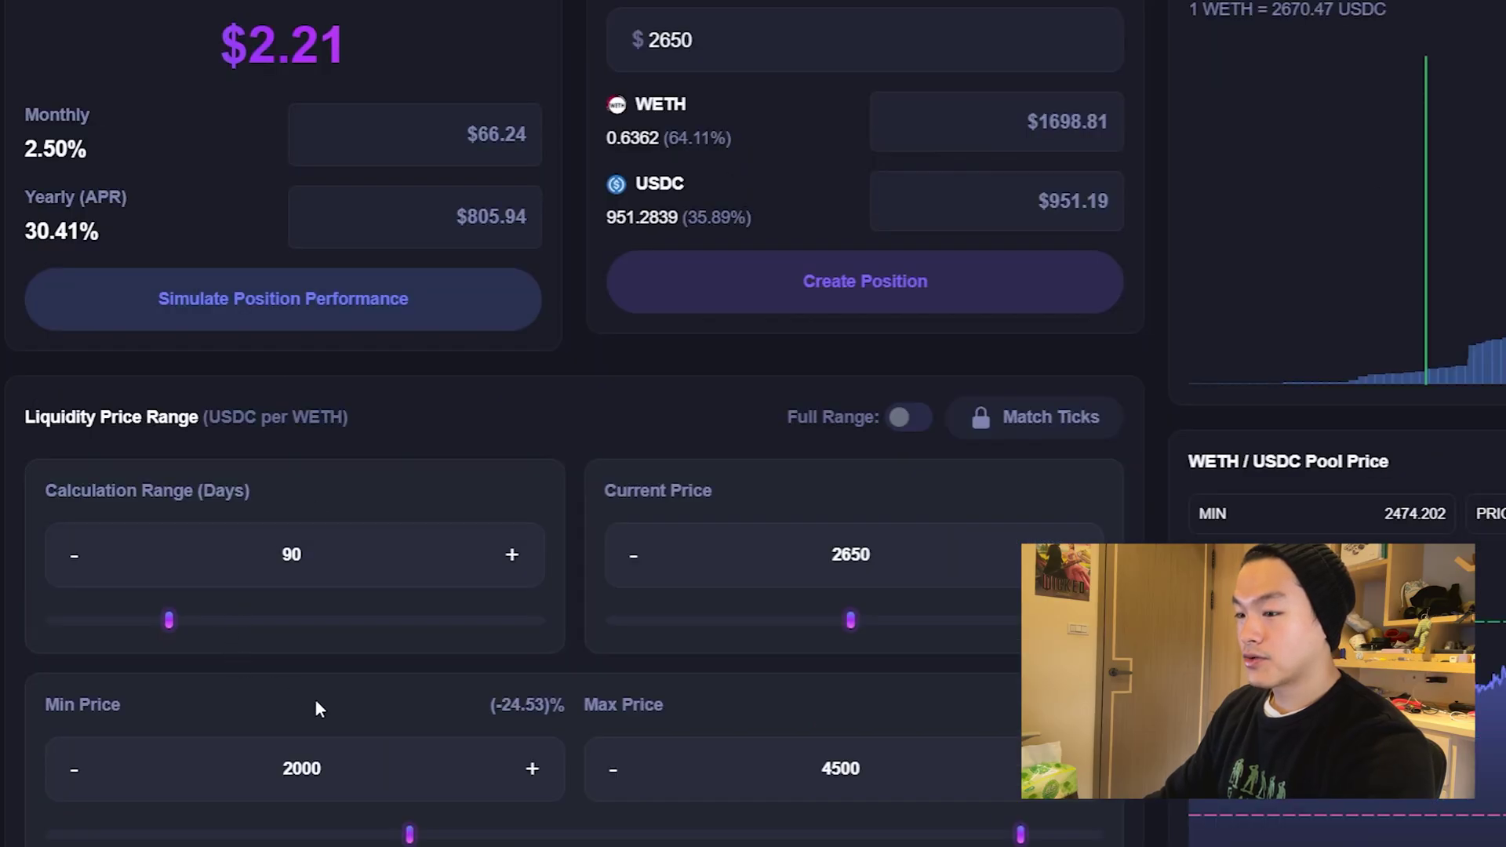
{"action": "left_click", "coordinate": [365, 768]}
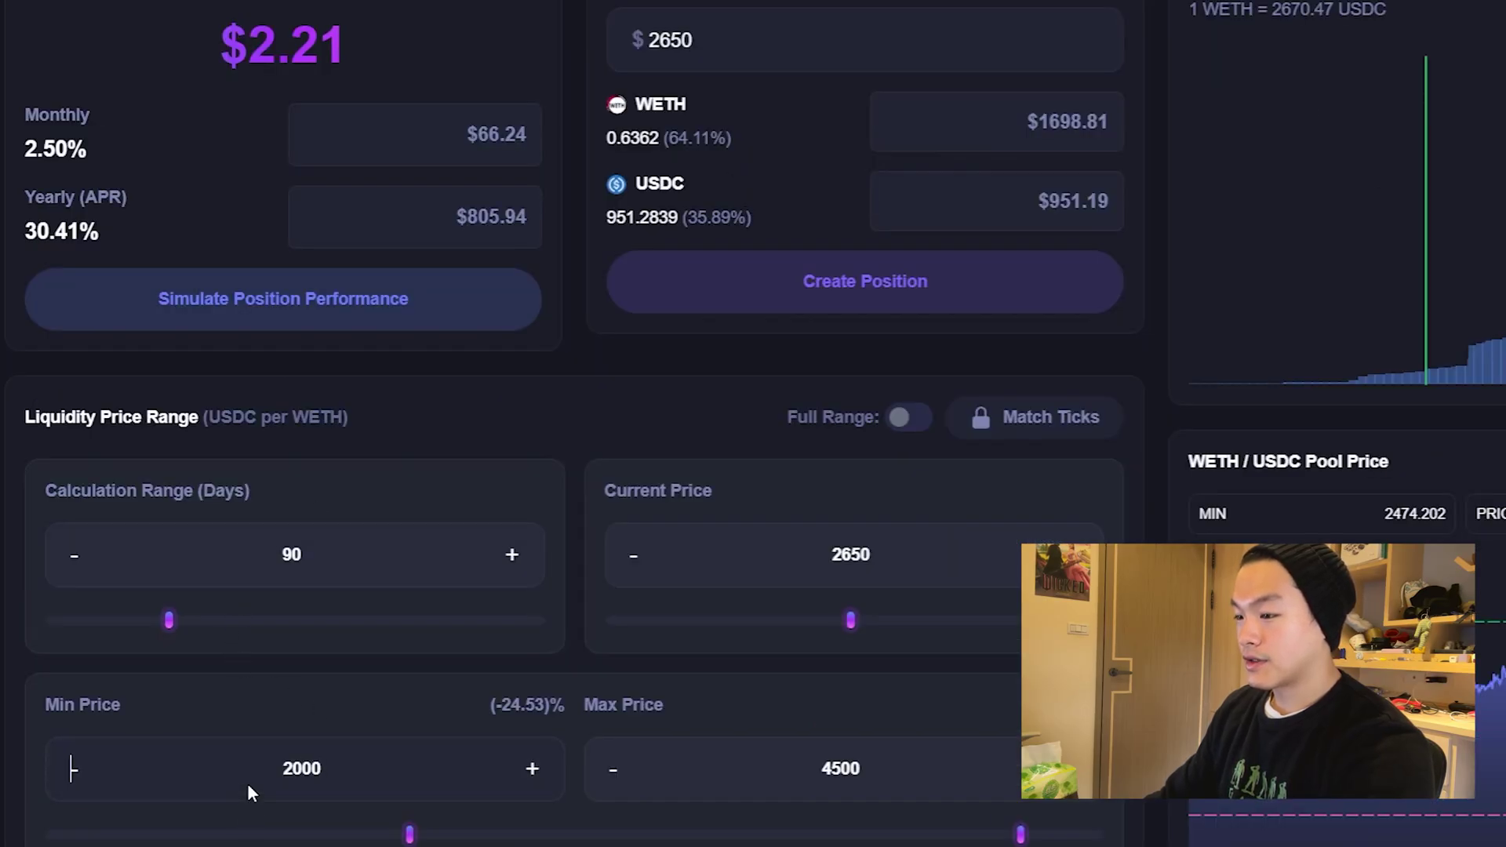
{"action": "key", "text": "Home"}
{"action": "left_click", "coordinate": [820, 769]}
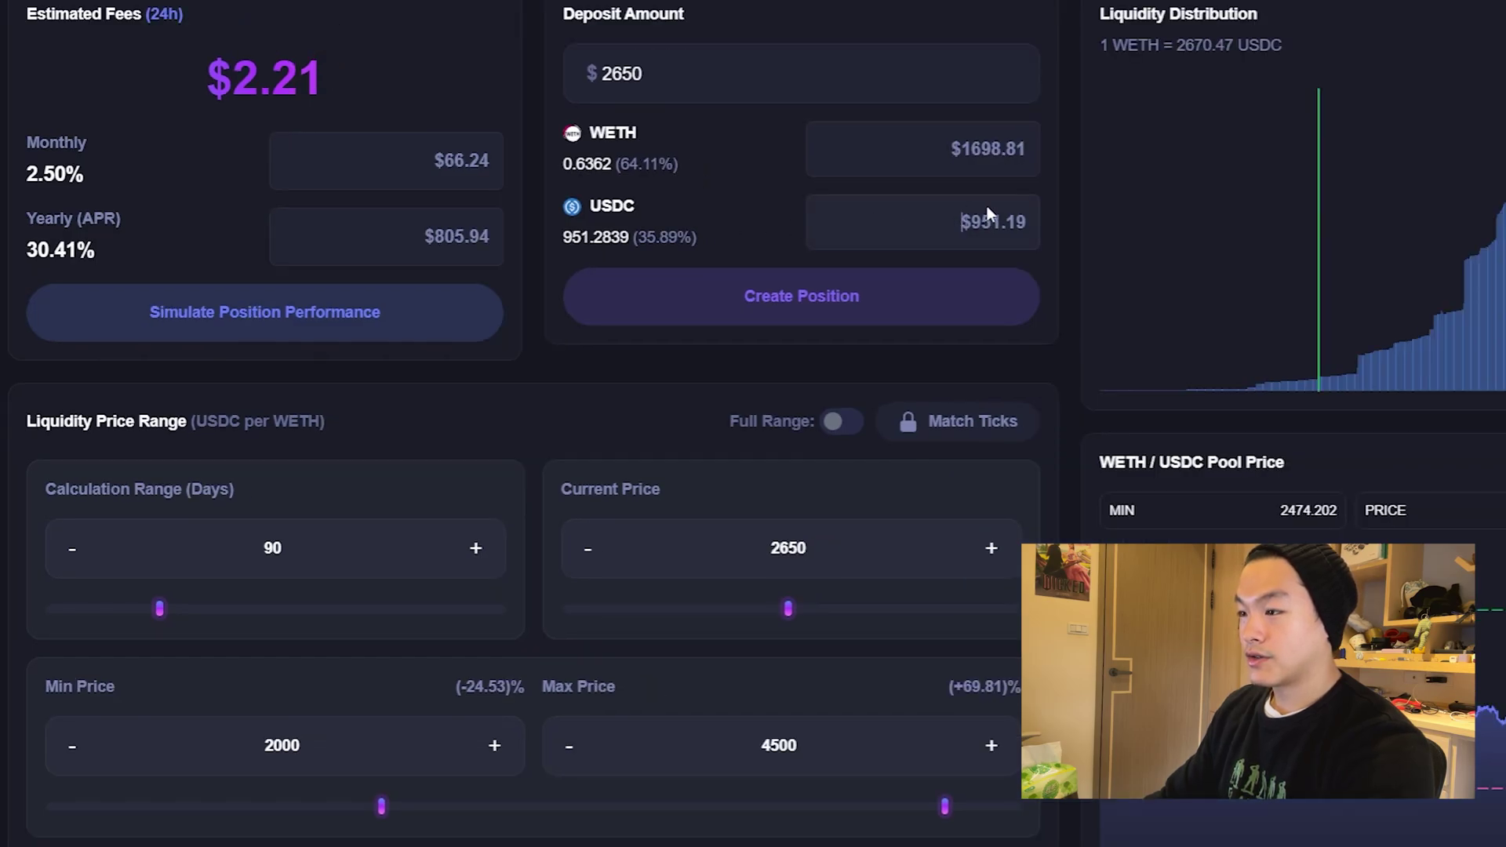
{"action": "left_click", "coordinate": [953, 216]}
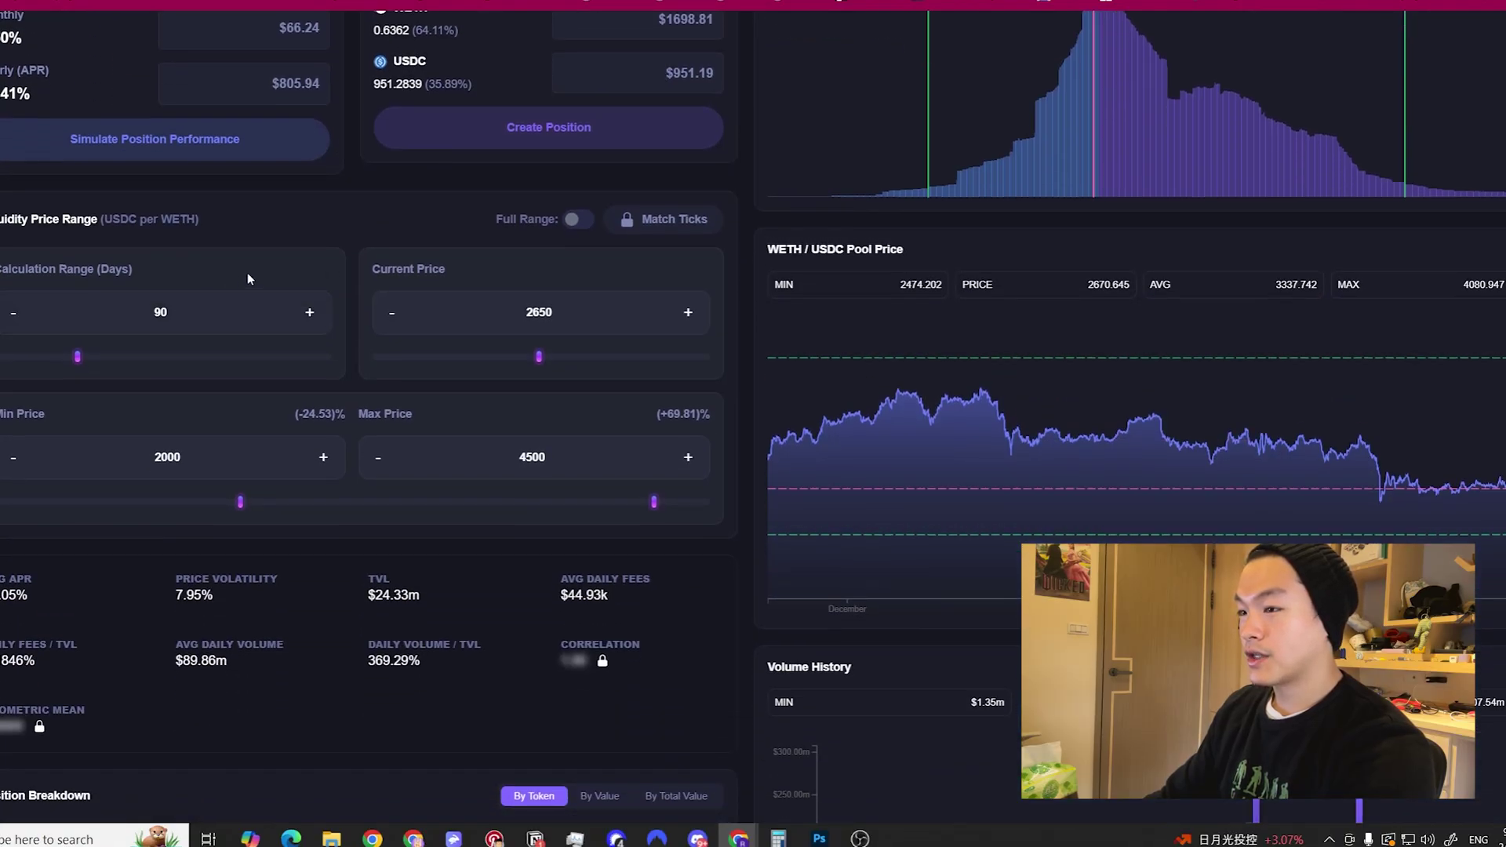
{"action": "scroll", "coordinate": [247, 271], "scroll_direction": "down", "scroll_amount": 3}
{"action": "scroll", "coordinate": [199, 265], "scroll_direction": "up", "scroll_amount": 2}
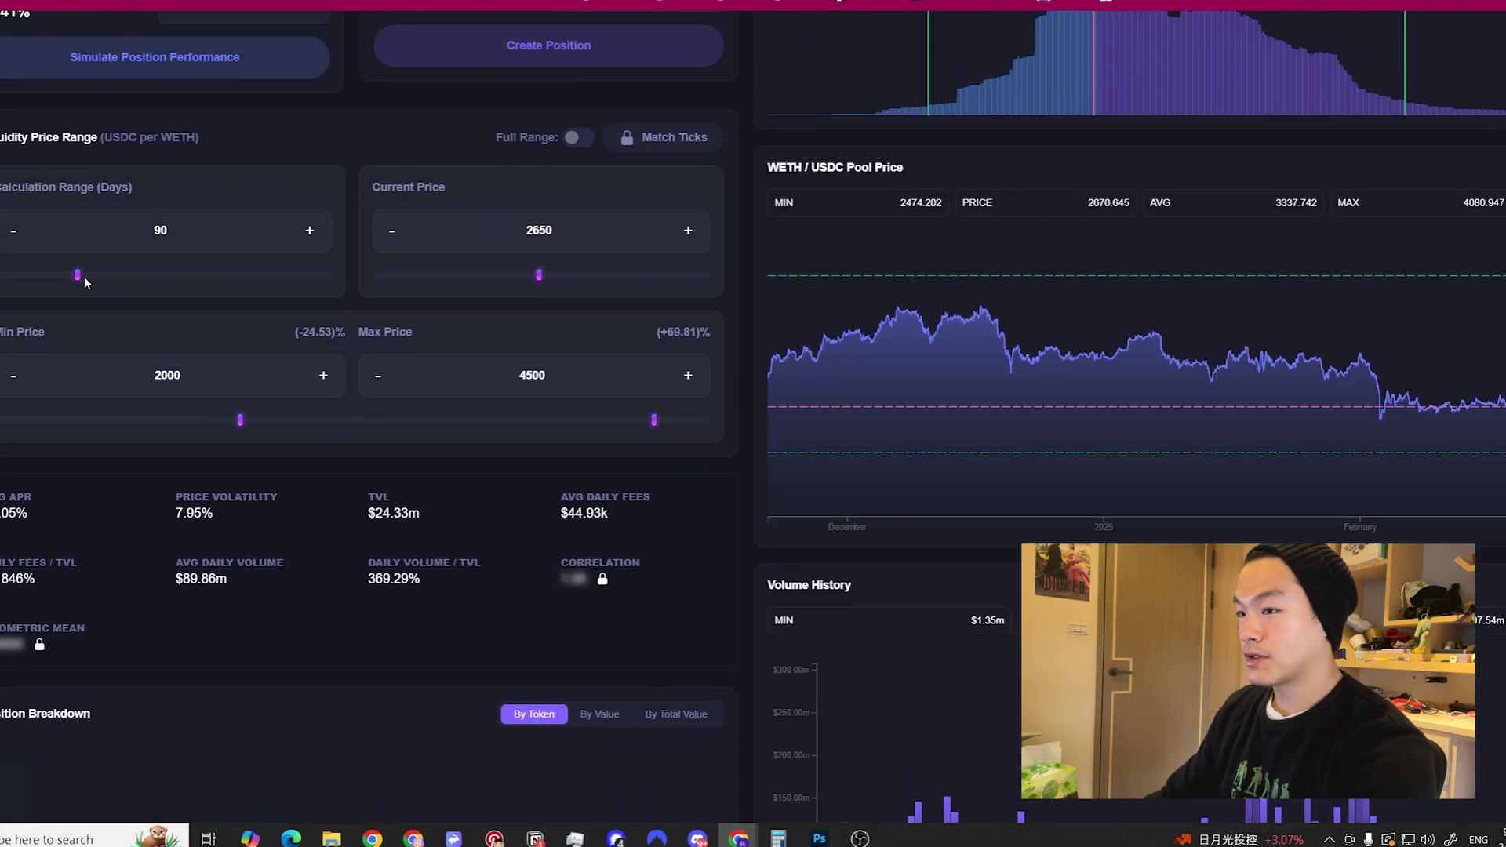
{"action": "left_click_drag", "start_coordinate": [80, 275], "coordinate": [34, 273]}
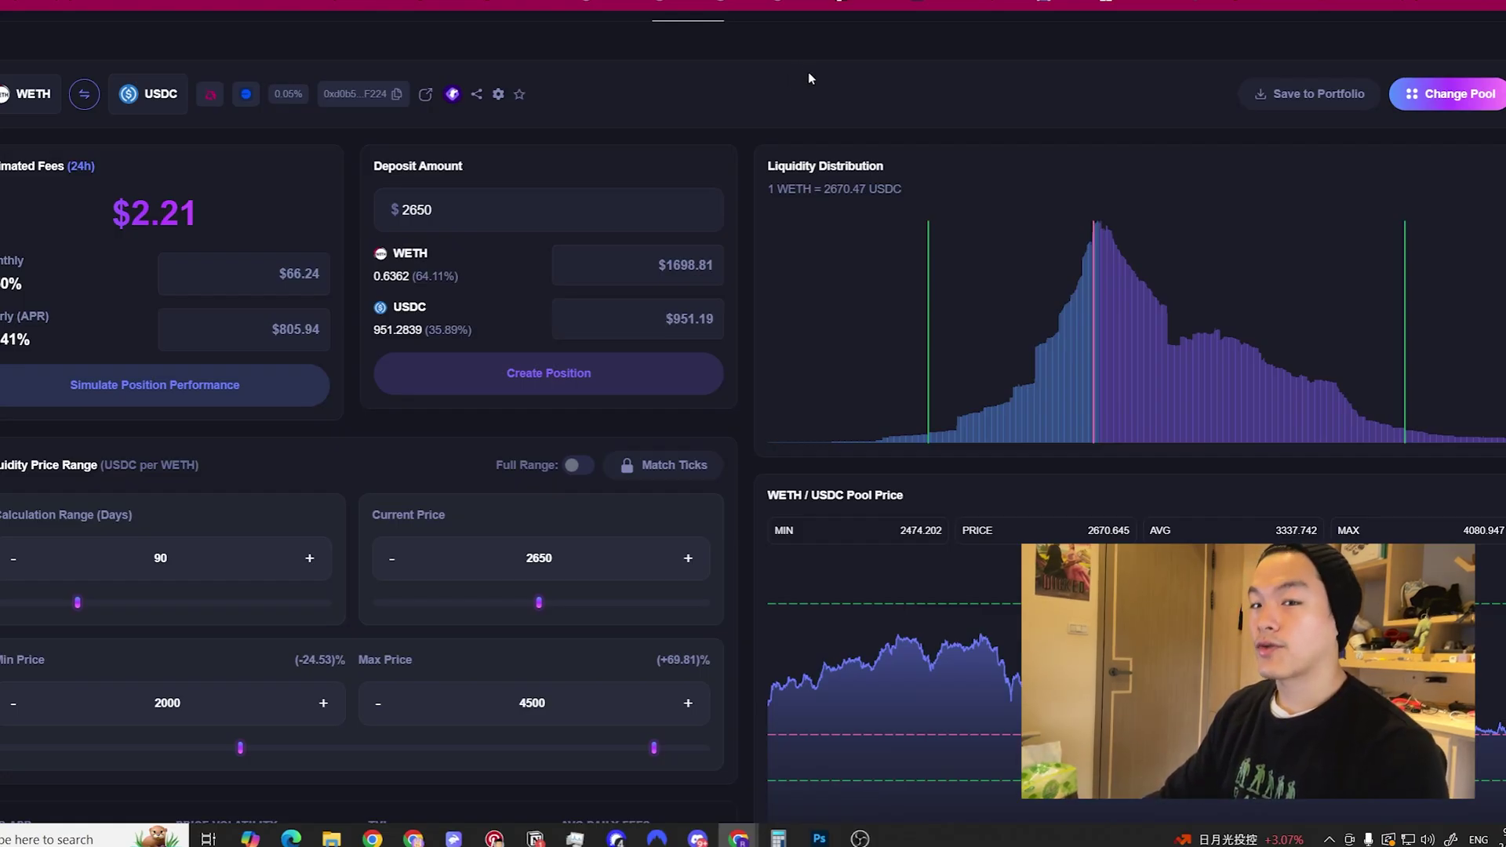
Step: Simulate position performance with a future WETH price of 2000, highlighting the LP's WETH share
{"action": "left_click", "coordinate": [253, 393]}
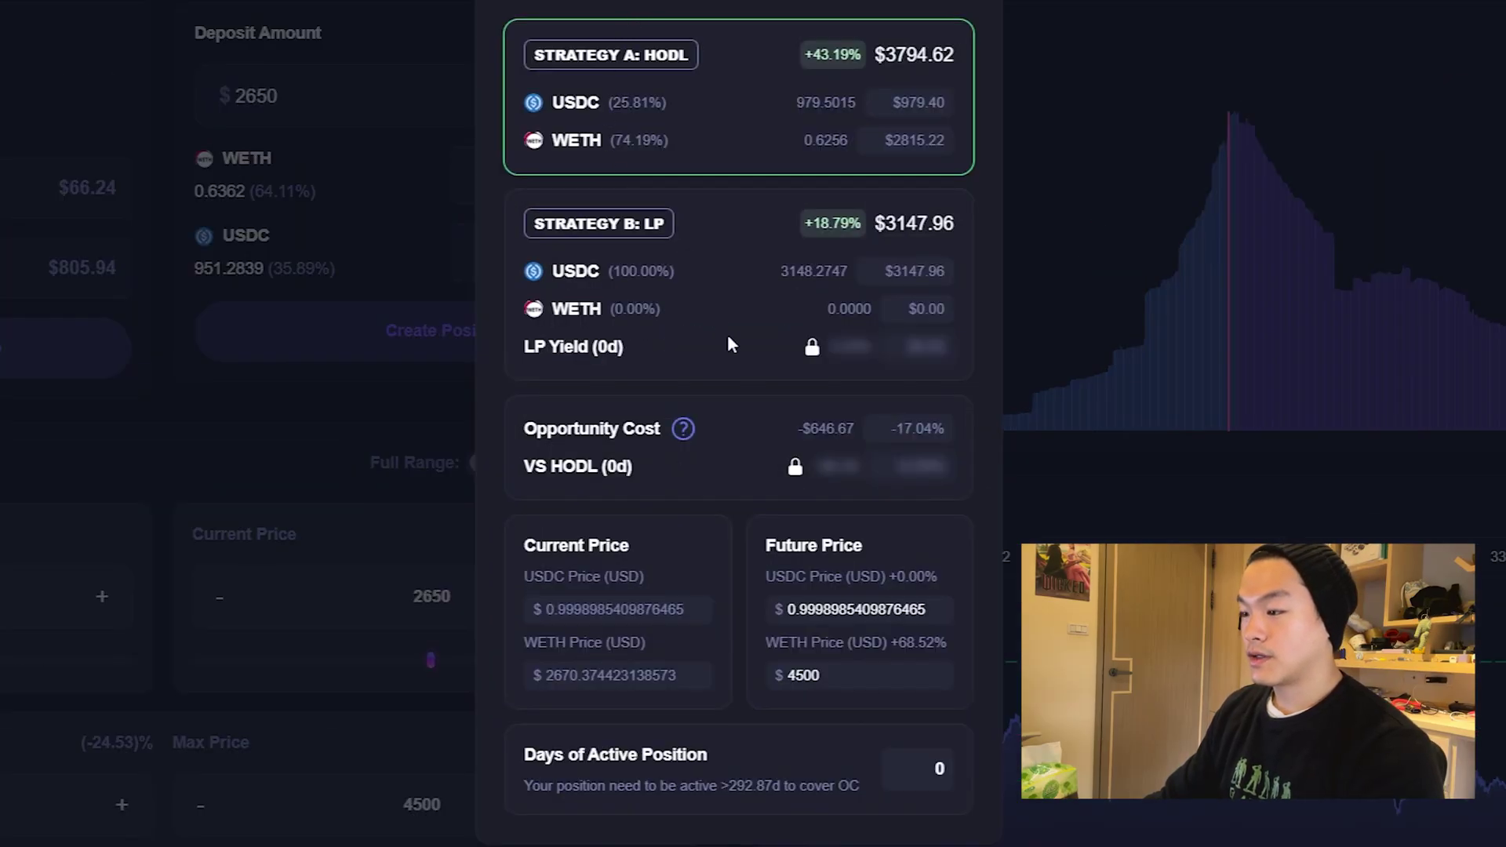
{"action": "double_click", "coordinate": [835, 658]}
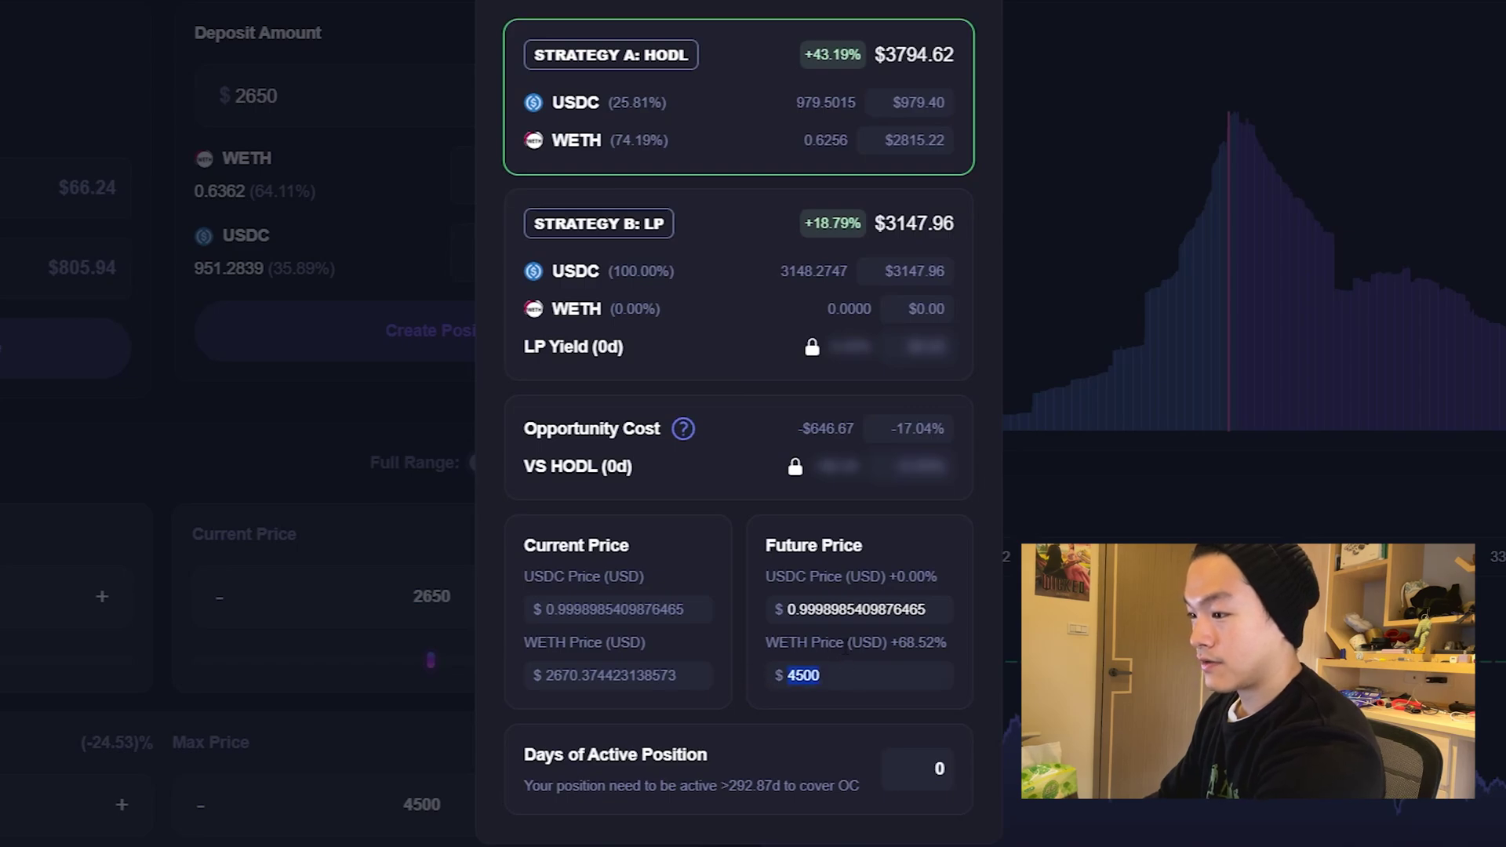
{"action": "type", "text": "2650"}
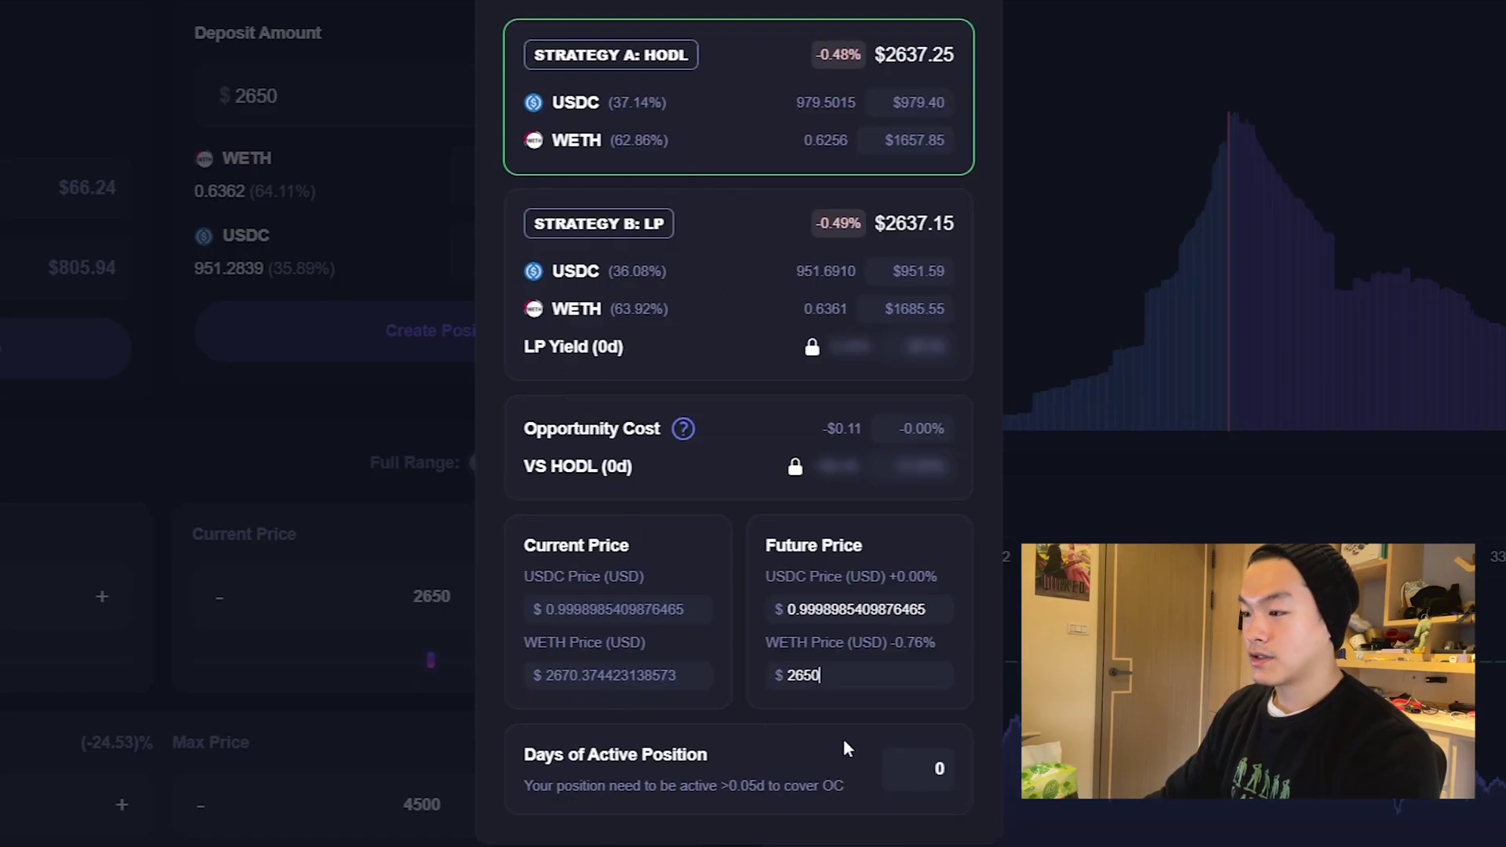
{"action": "key", "text": "ctrl+a"}
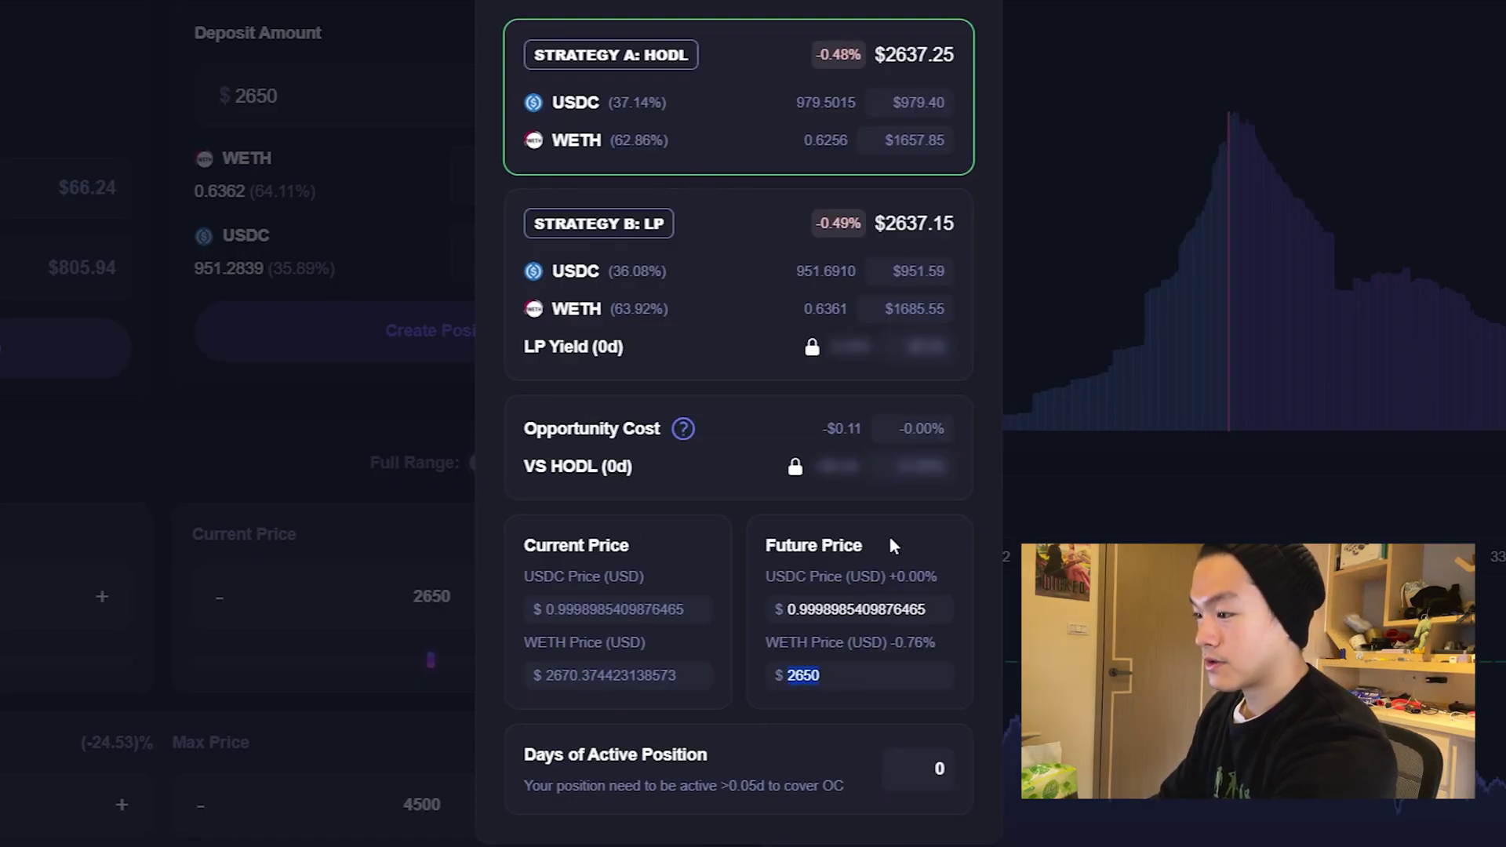
{"action": "type", "text": "2000"}
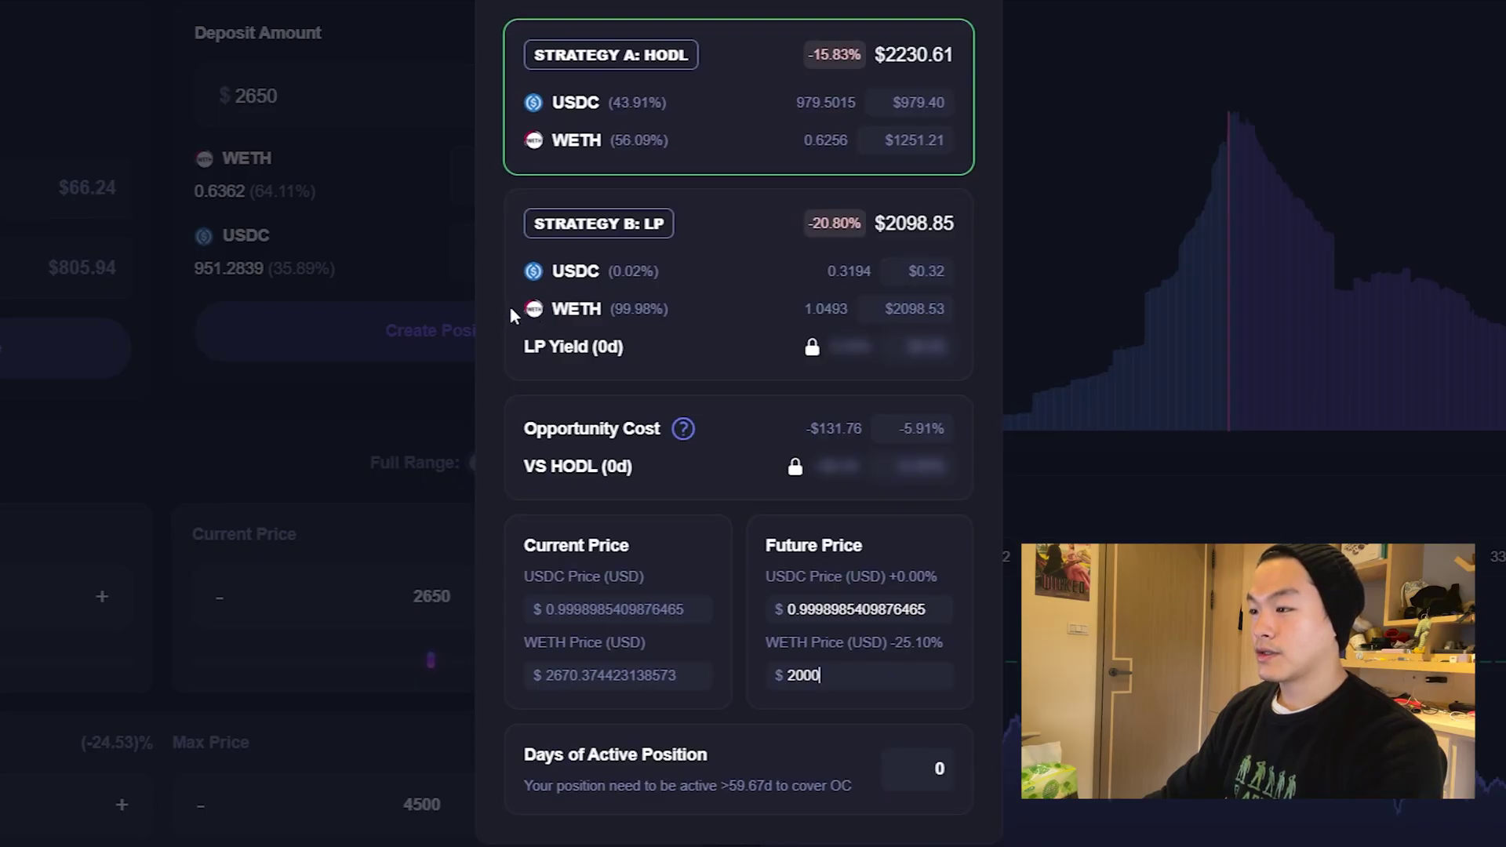
{"action": "left_click_drag", "start_coordinate": [515, 302], "coordinate": [652, 308]}
{"action": "left_click", "coordinate": [709, 316]}
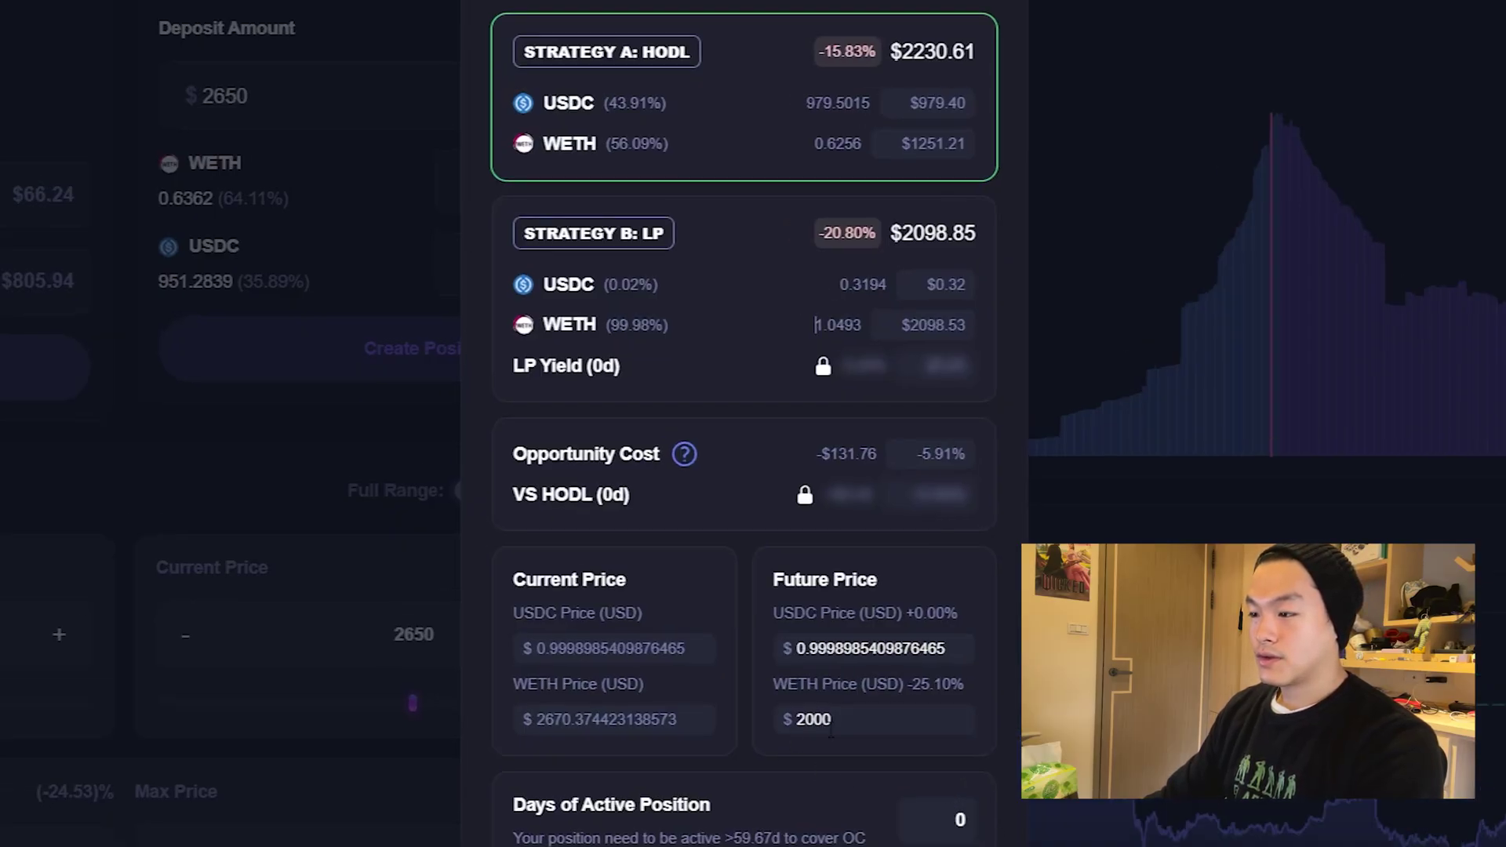
Step: Simulate a 4500 future WETH price (LP $3147.96 vs HODL $3794.62), then close the simulation
{"action": "double_click", "coordinate": [860, 719]}
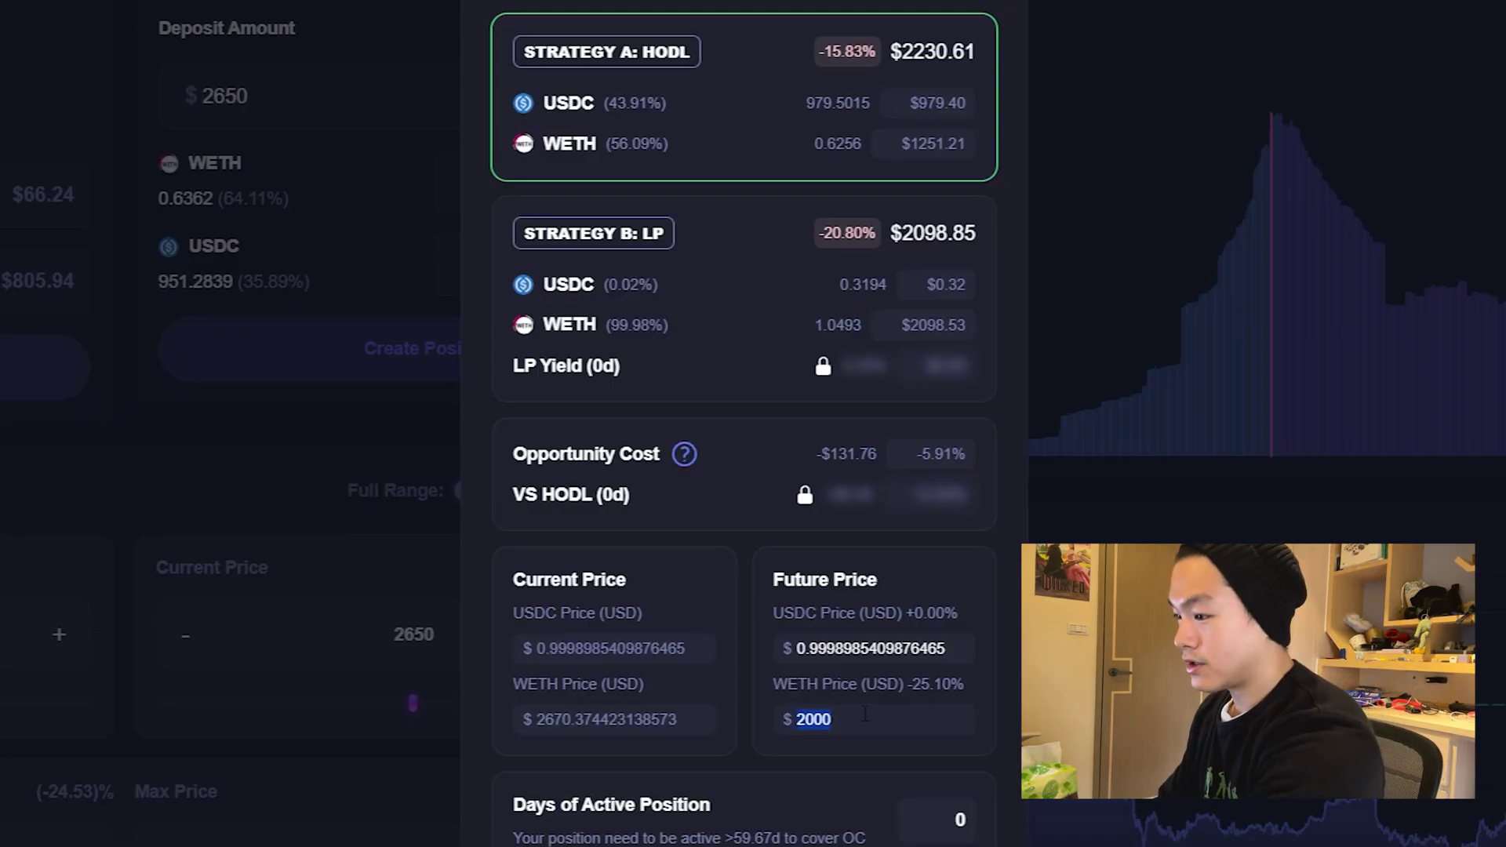
{"action": "type", "text": "4500"}
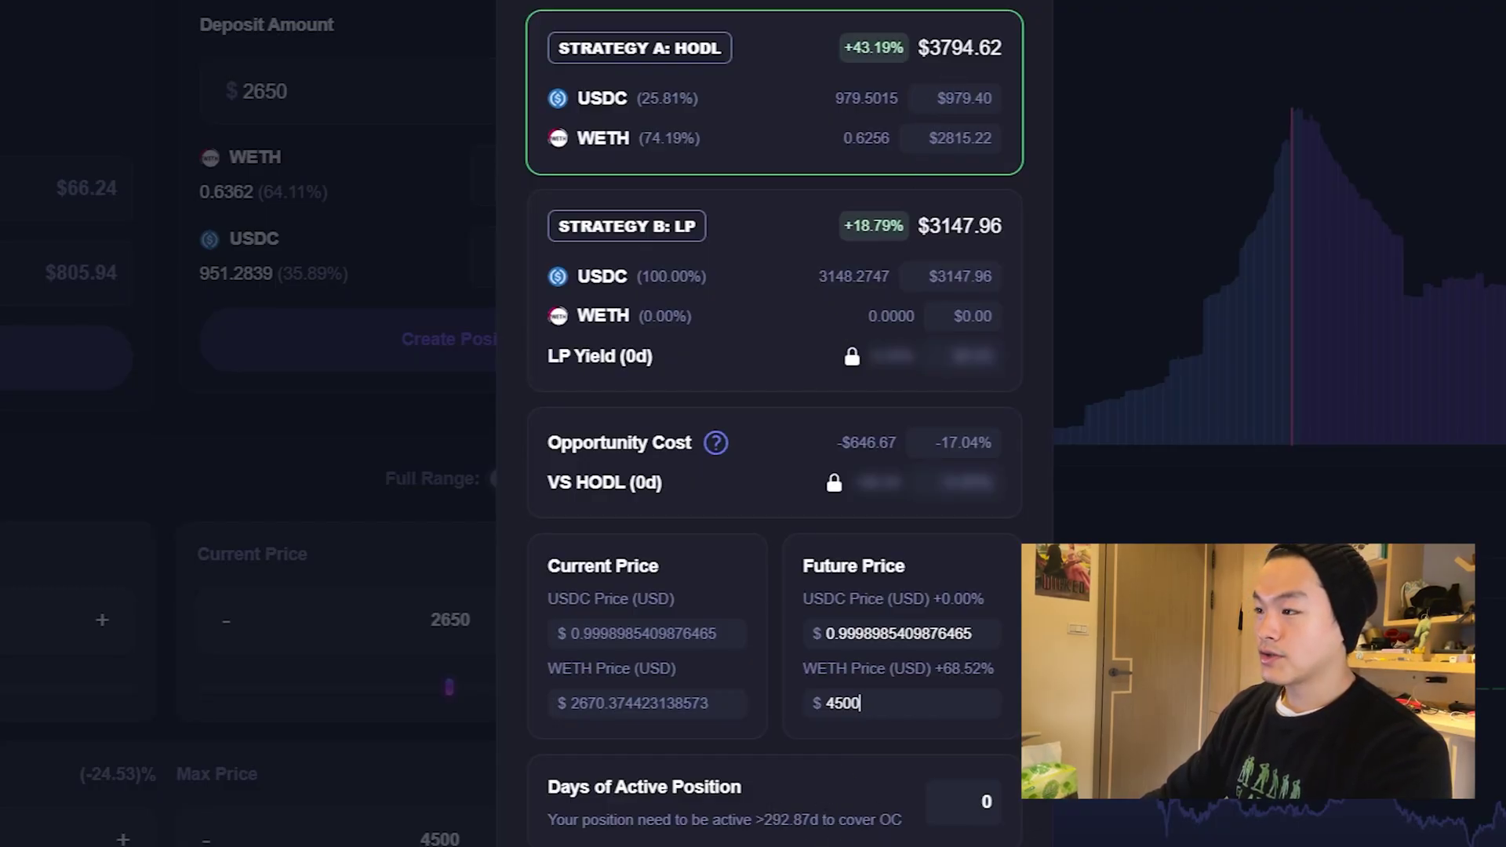
{"action": "left_click", "coordinate": [1079, 84]}
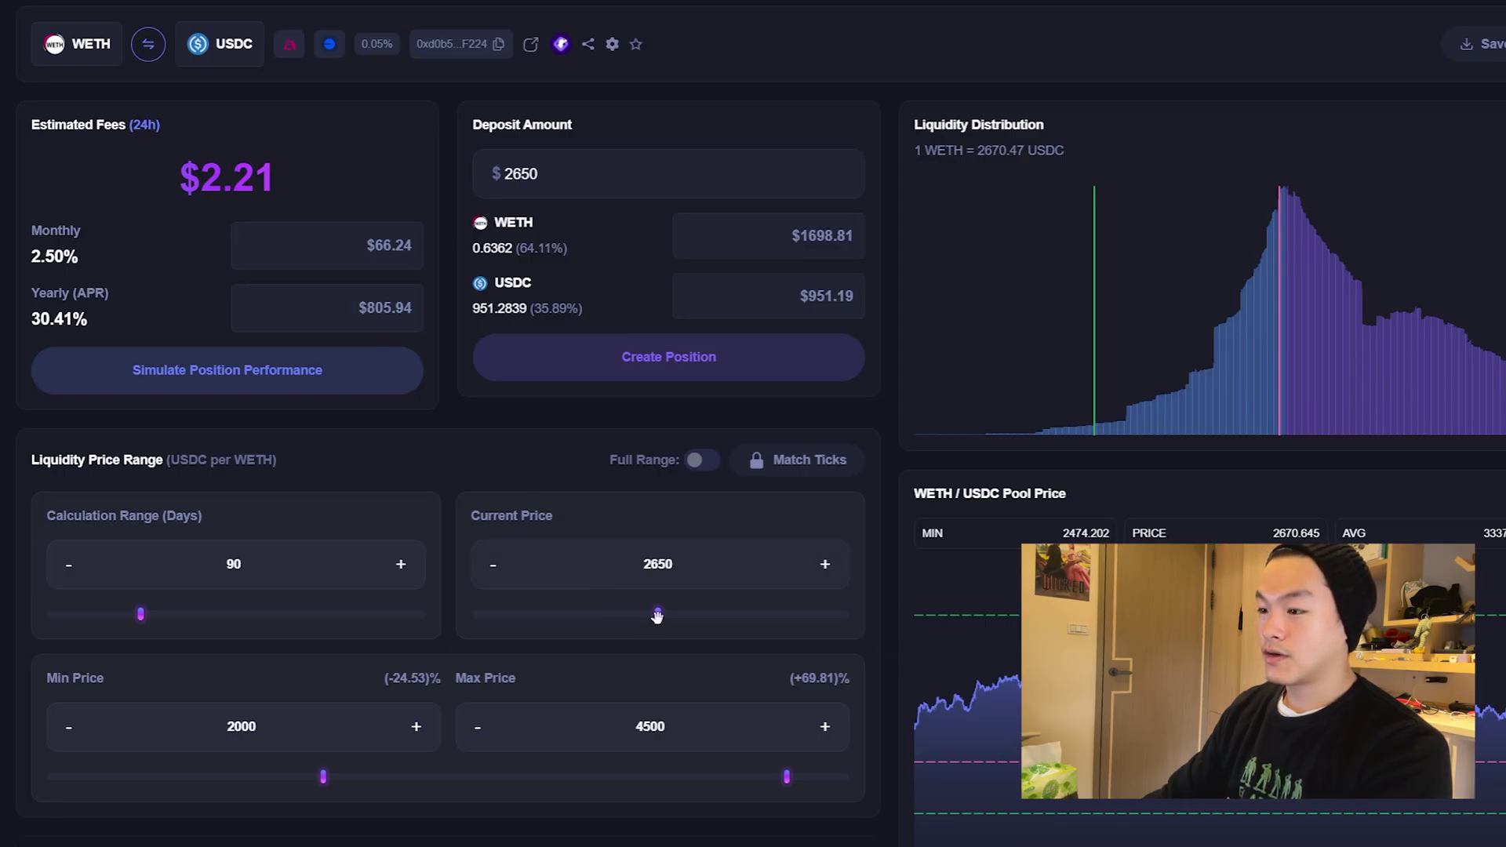
Step: Lower the current price from 2650 via 2500 to about 2326, within the 2000–4500 range
{"action": "left_click_drag", "start_coordinate": [657, 617], "coordinate": [644, 616]}
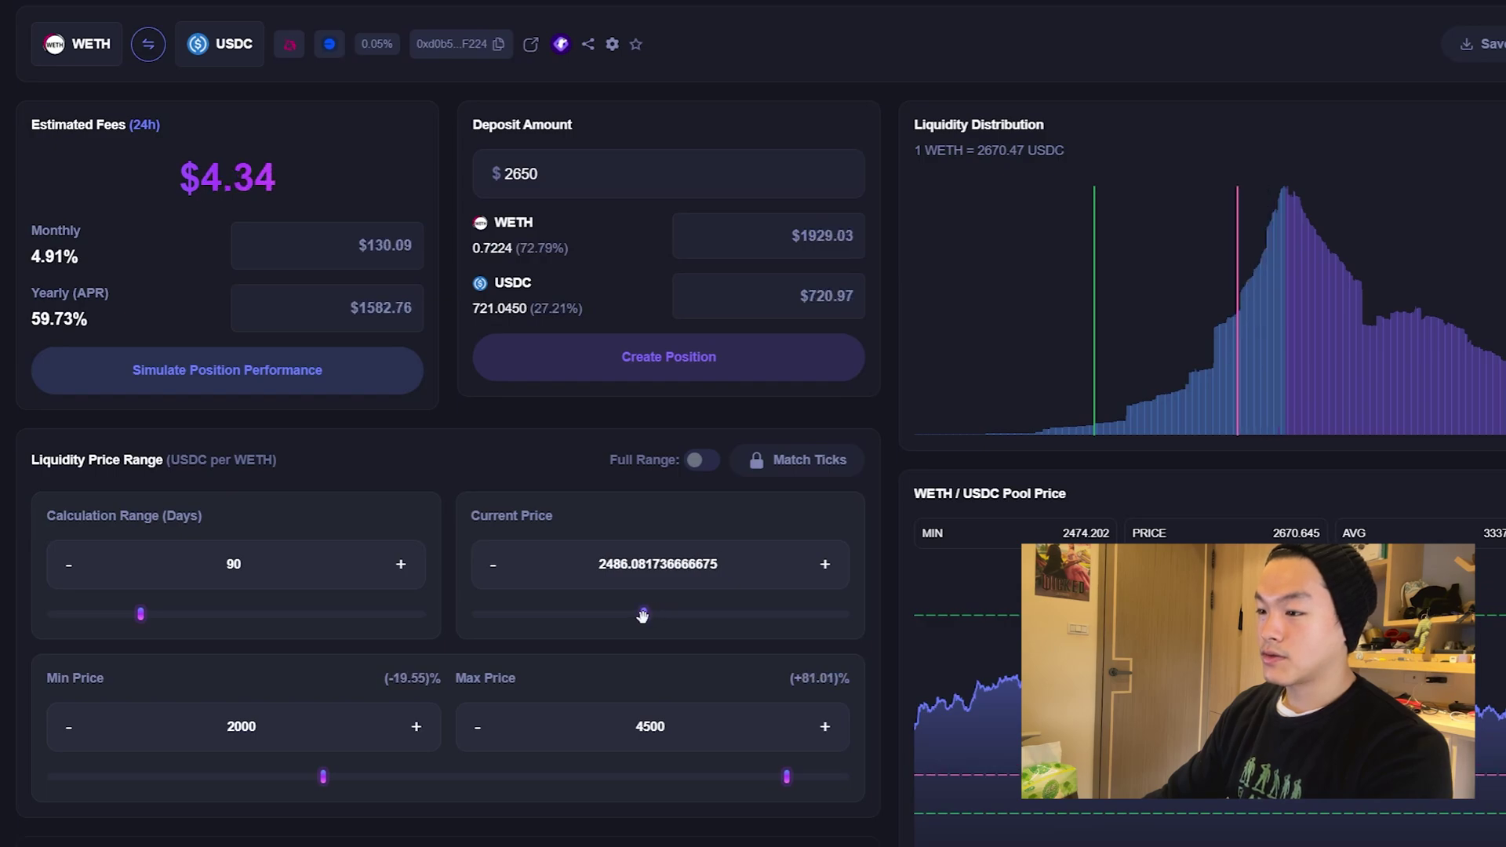
{"action": "double_click", "coordinate": [627, 566]}
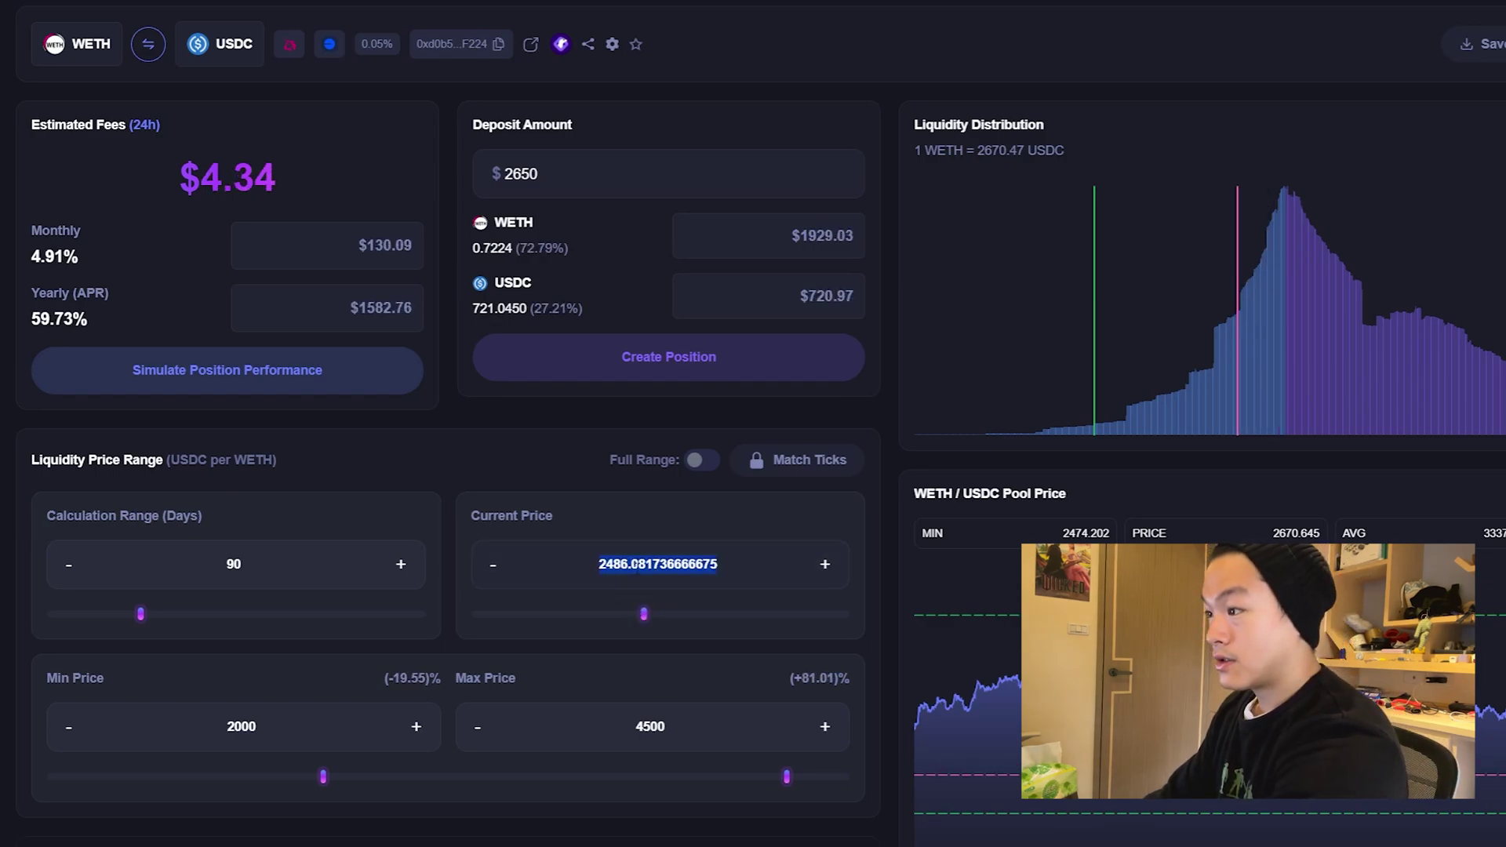
{"action": "type", "text": "2500"}
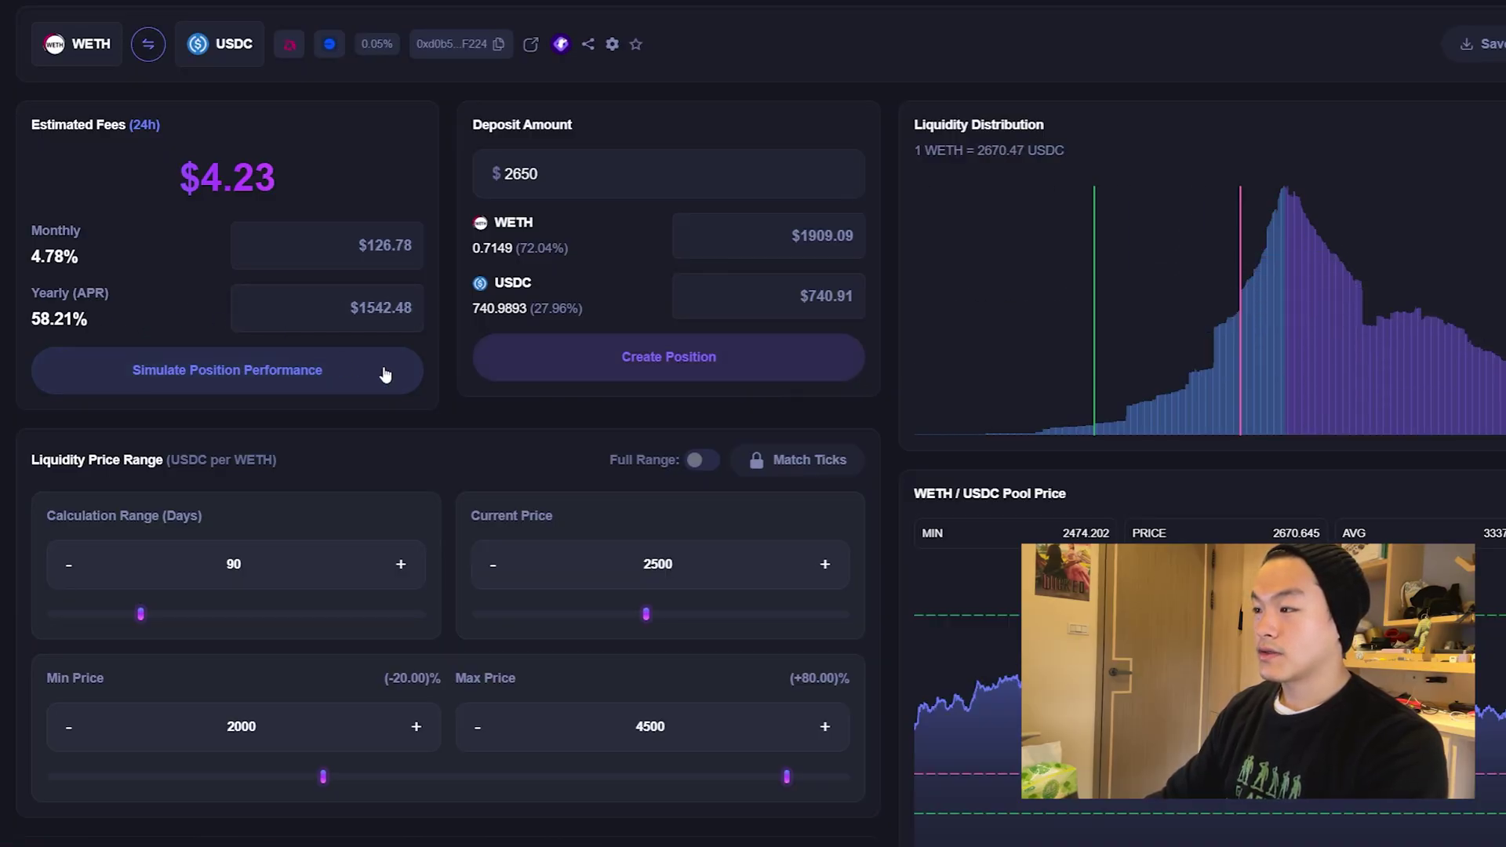
{"action": "mouse_move", "coordinate": [1186, 275]}
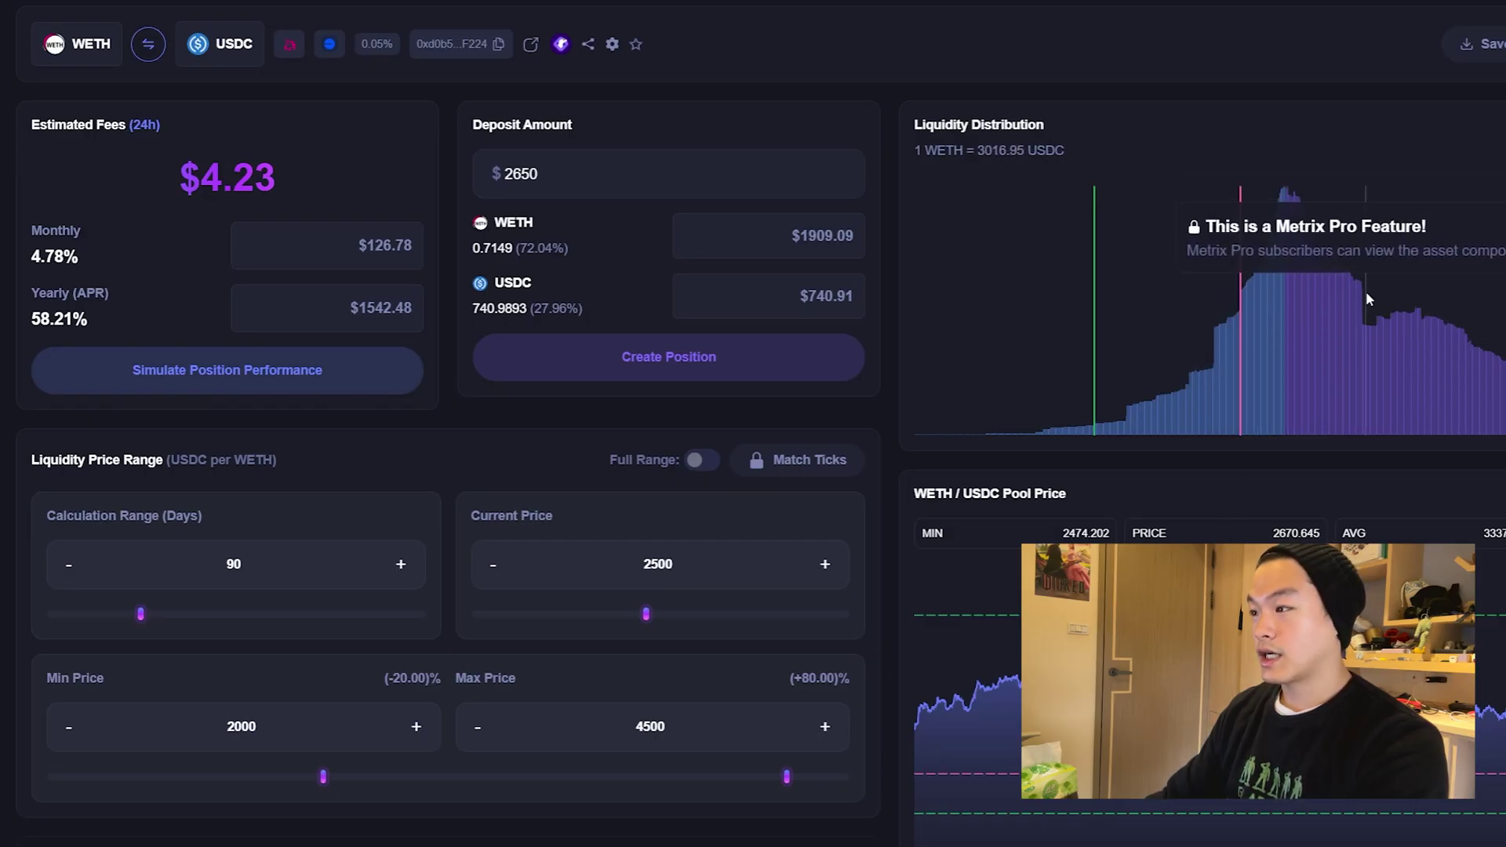
{"action": "left_click", "coordinate": [673, 564]}
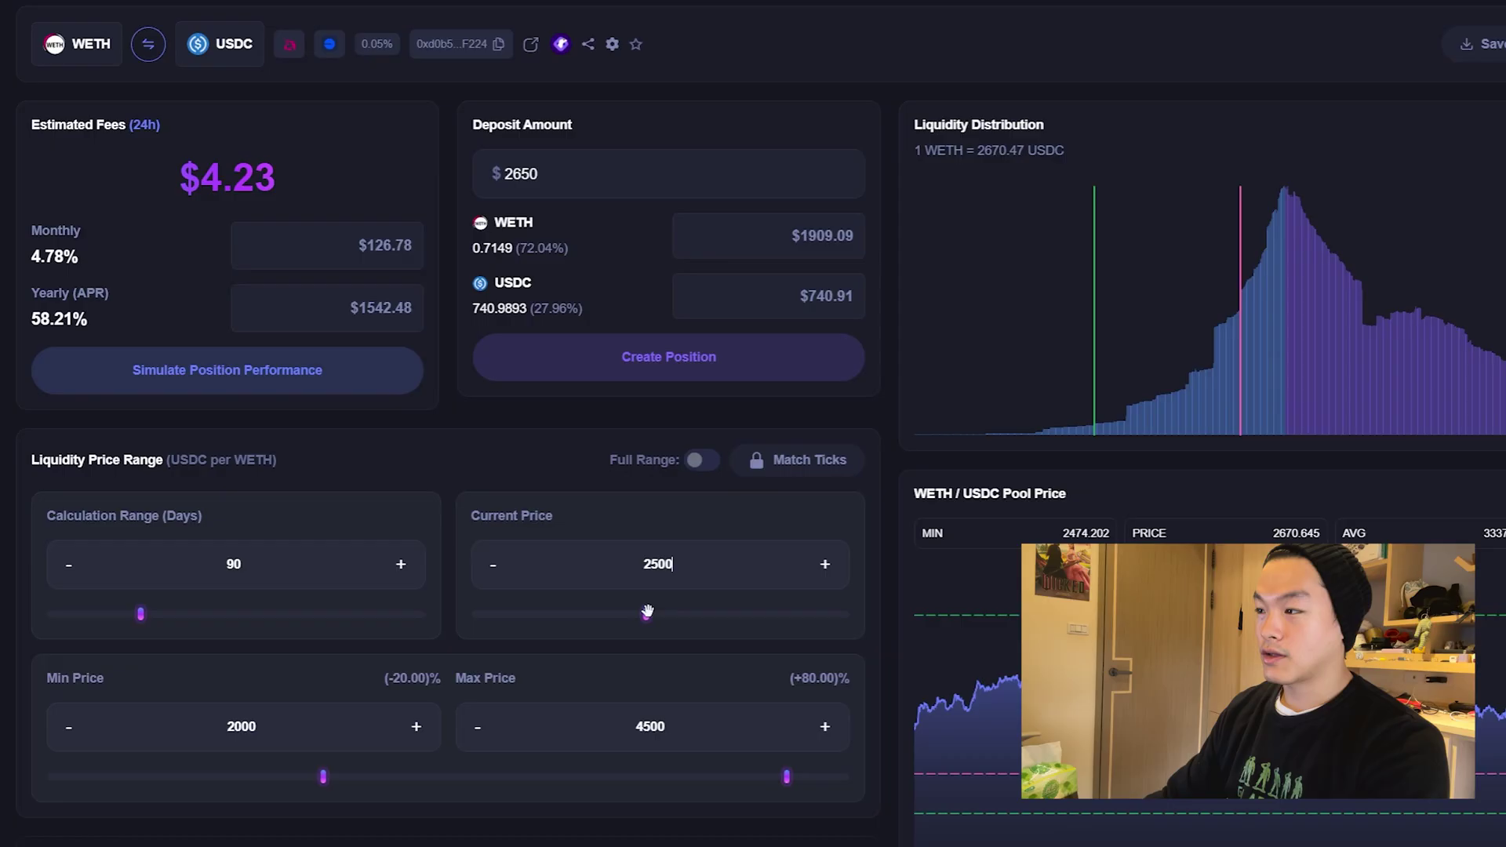
{"action": "mouse_move", "coordinate": [646, 614]}
{"action": "left_mouse_down"}
{"action": "mouse_move", "coordinate": [629, 614]}
{"action": "mouse_move", "coordinate": [752, 613]}
{"action": "mouse_move", "coordinate": [607, 613]}
{"action": "mouse_move", "coordinate": [659, 613]}
{"action": "left_mouse_up"}
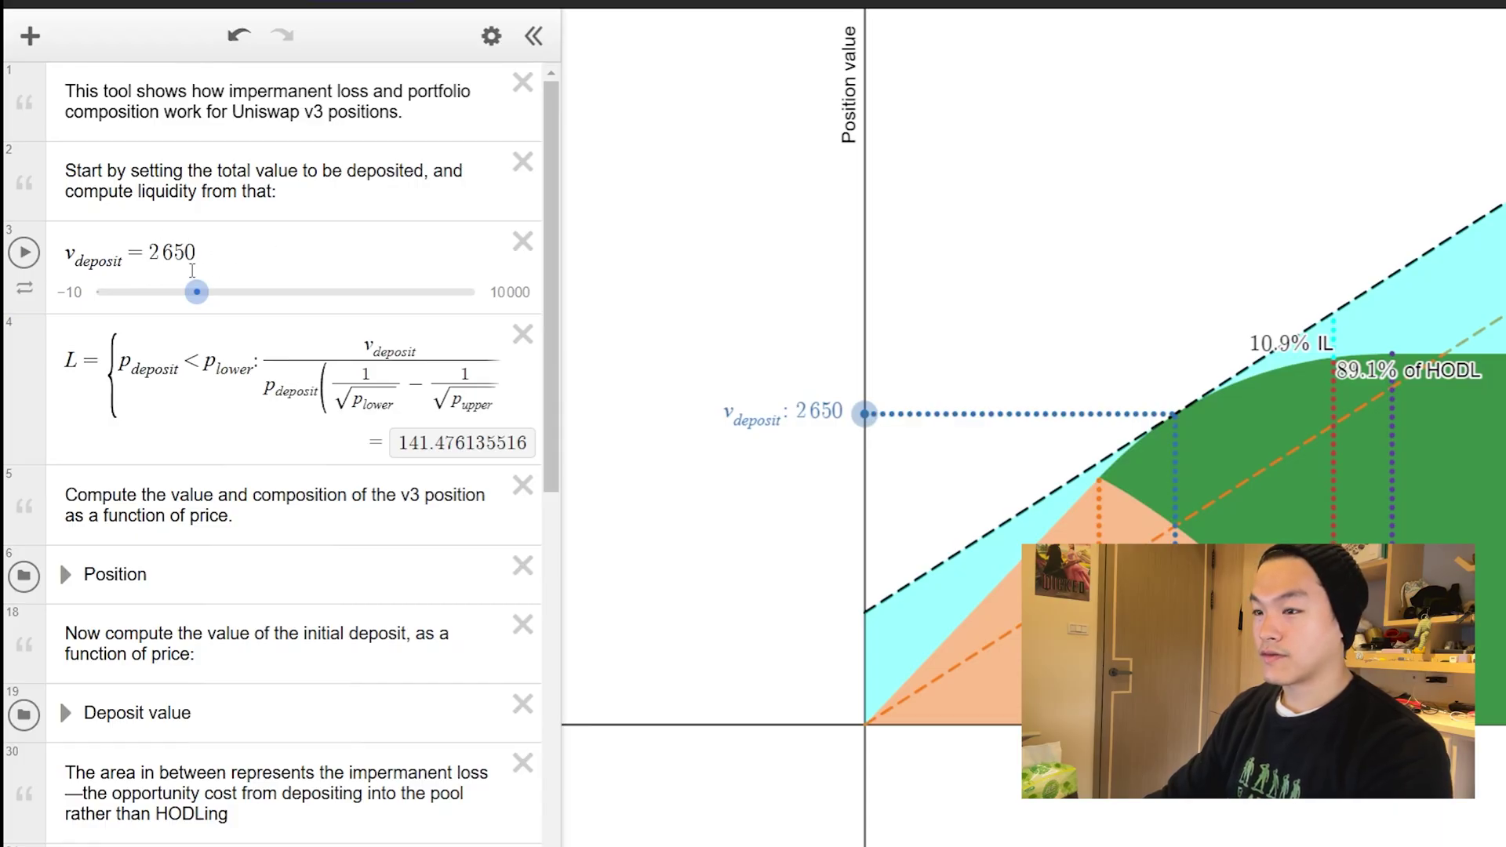
Step: Scroll through the Desmos expression list to review the Prices sliders and Position formulas
{"action": "scroll", "coordinate": [296, 79], "scroll_direction": "down", "scroll_amount": 15}
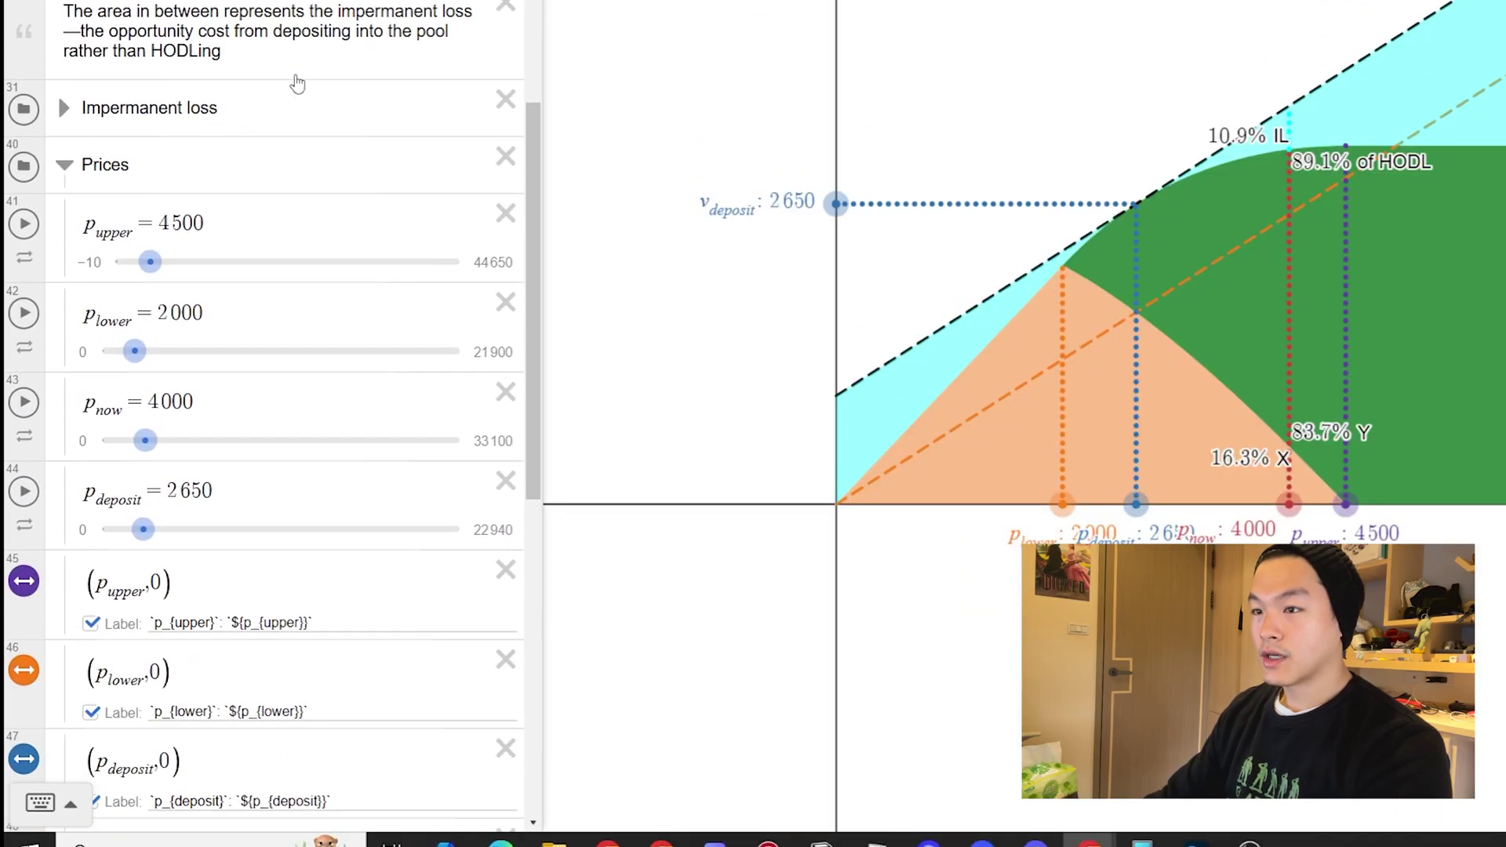
{"action": "scroll", "coordinate": [296, 79], "scroll_direction": "up", "scroll_amount": 3}
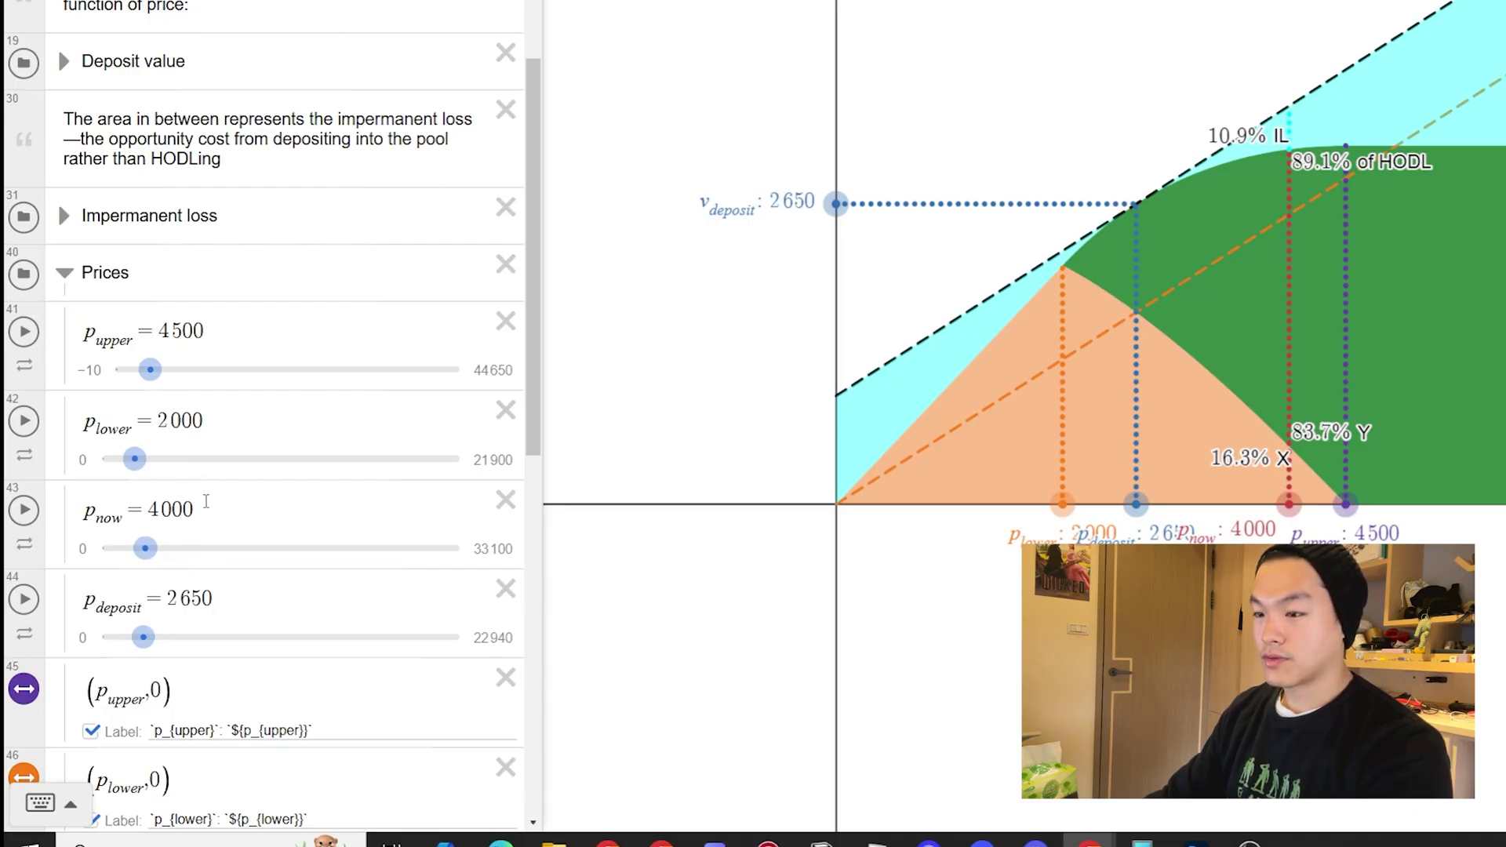
{"action": "scroll", "coordinate": [252, 555], "scroll_direction": "down", "scroll_amount": 1}
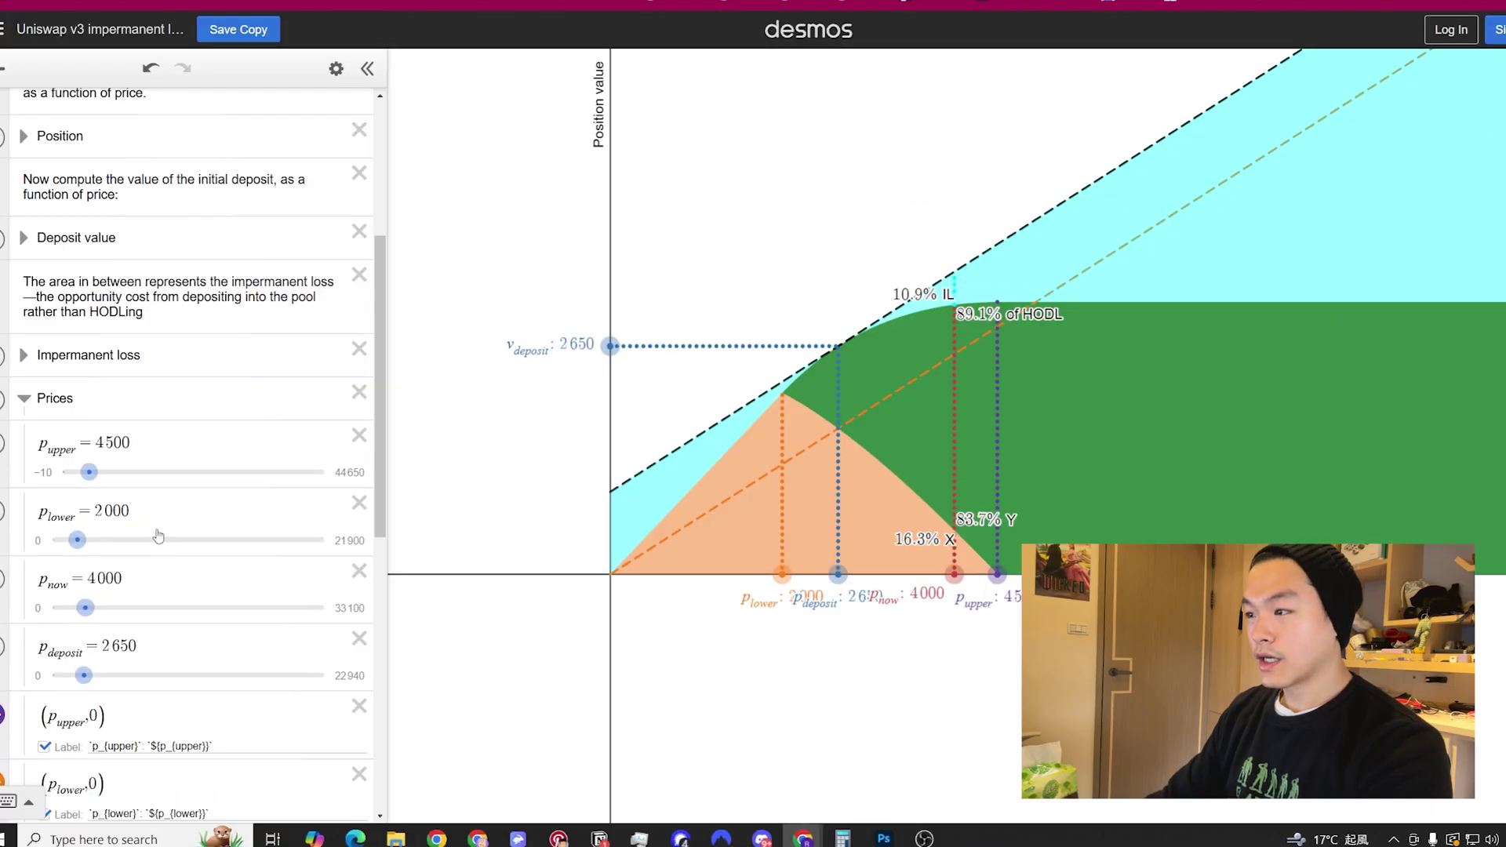
{"action": "scroll", "coordinate": [165, 424], "scroll_direction": "up", "scroll_amount": 2}
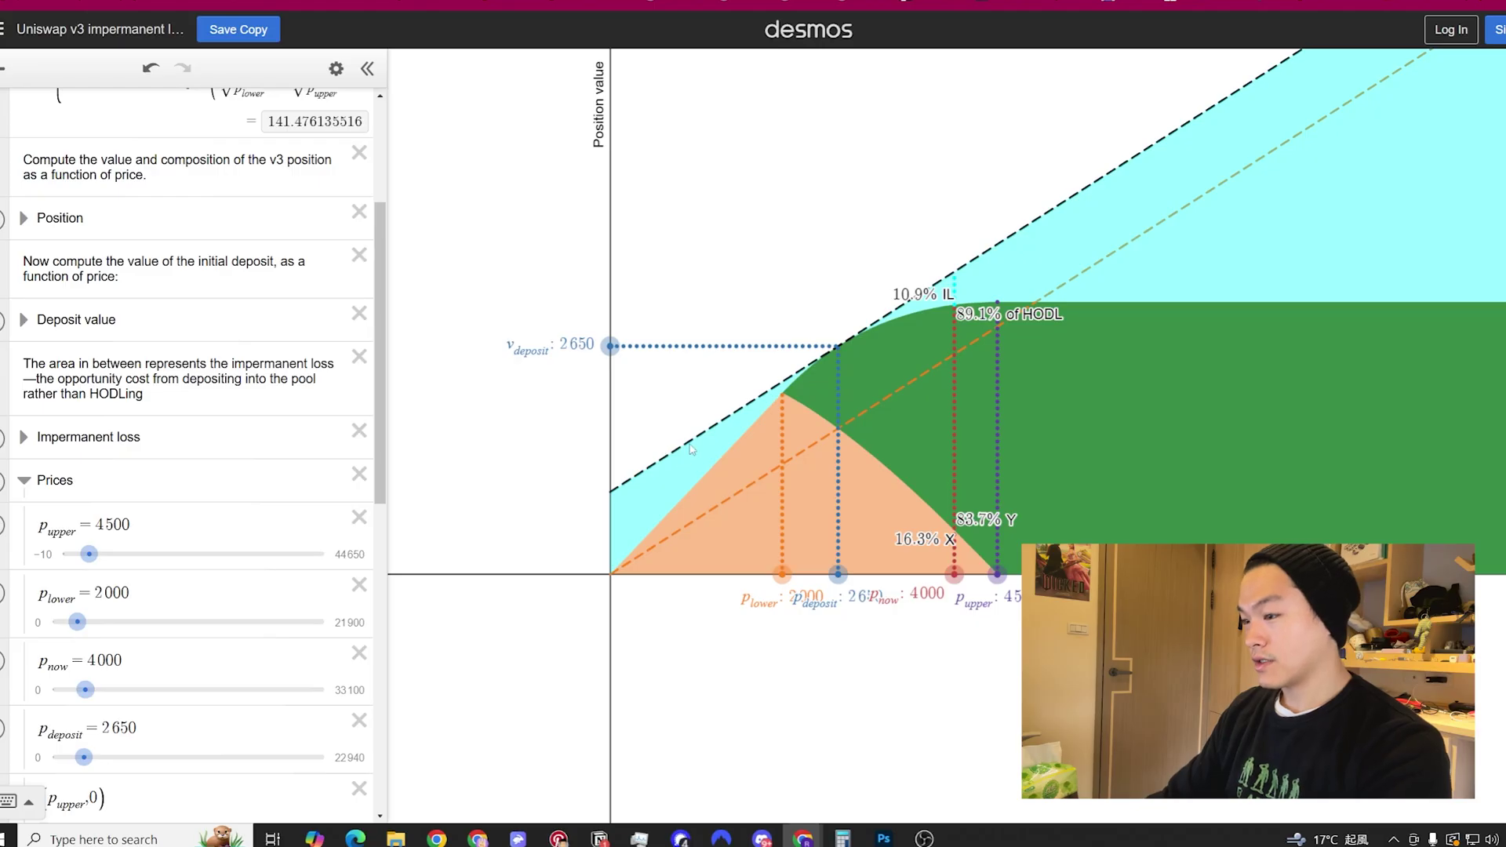
{"action": "scroll", "coordinate": [211, 510], "scroll_direction": "down", "scroll_amount": 5}
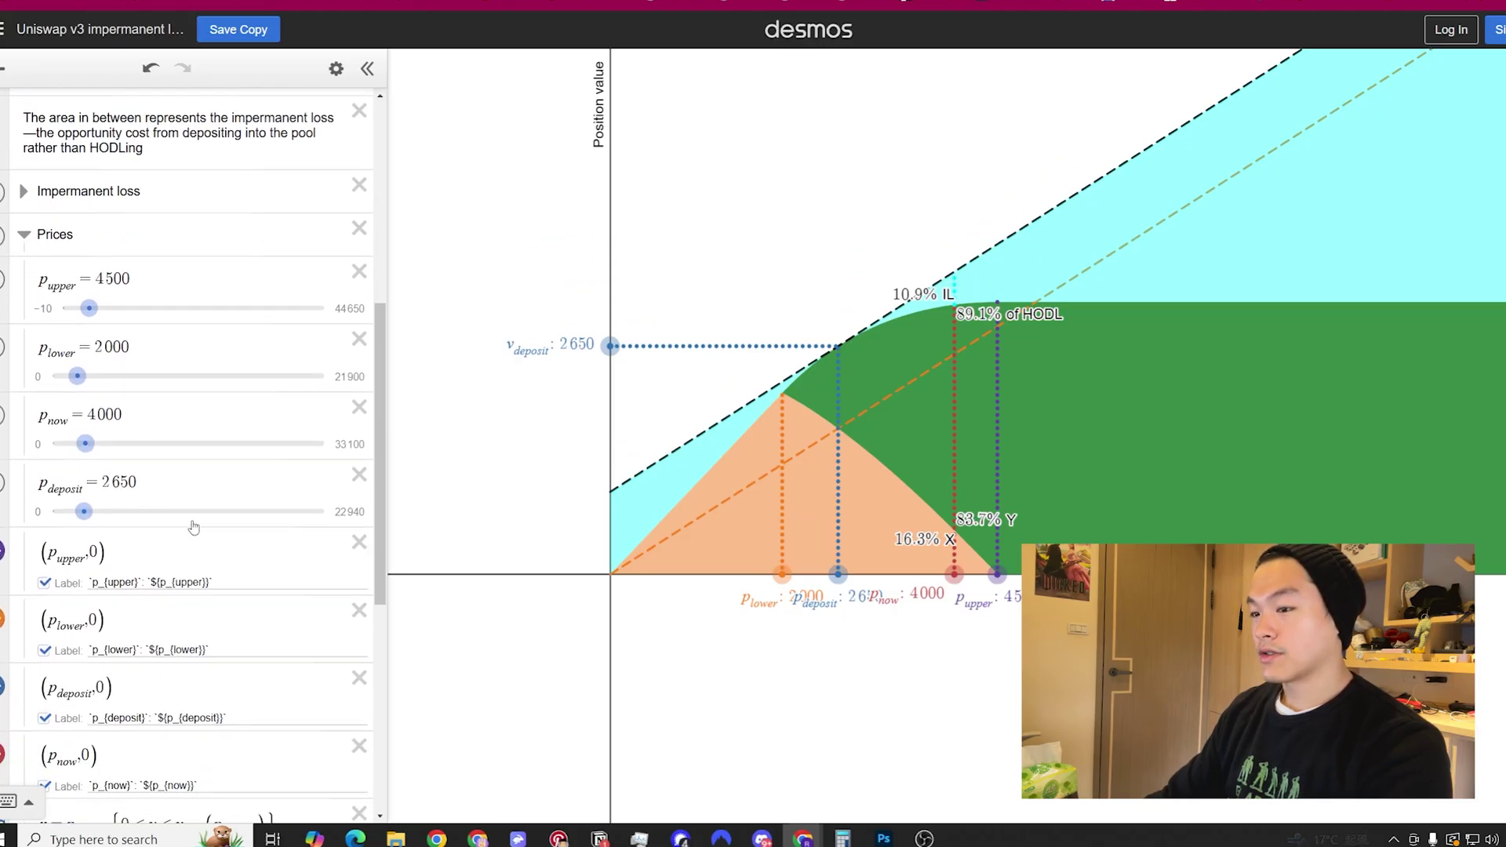
{"action": "scroll", "coordinate": [221, 504], "scroll_direction": "up", "scroll_amount": 3}
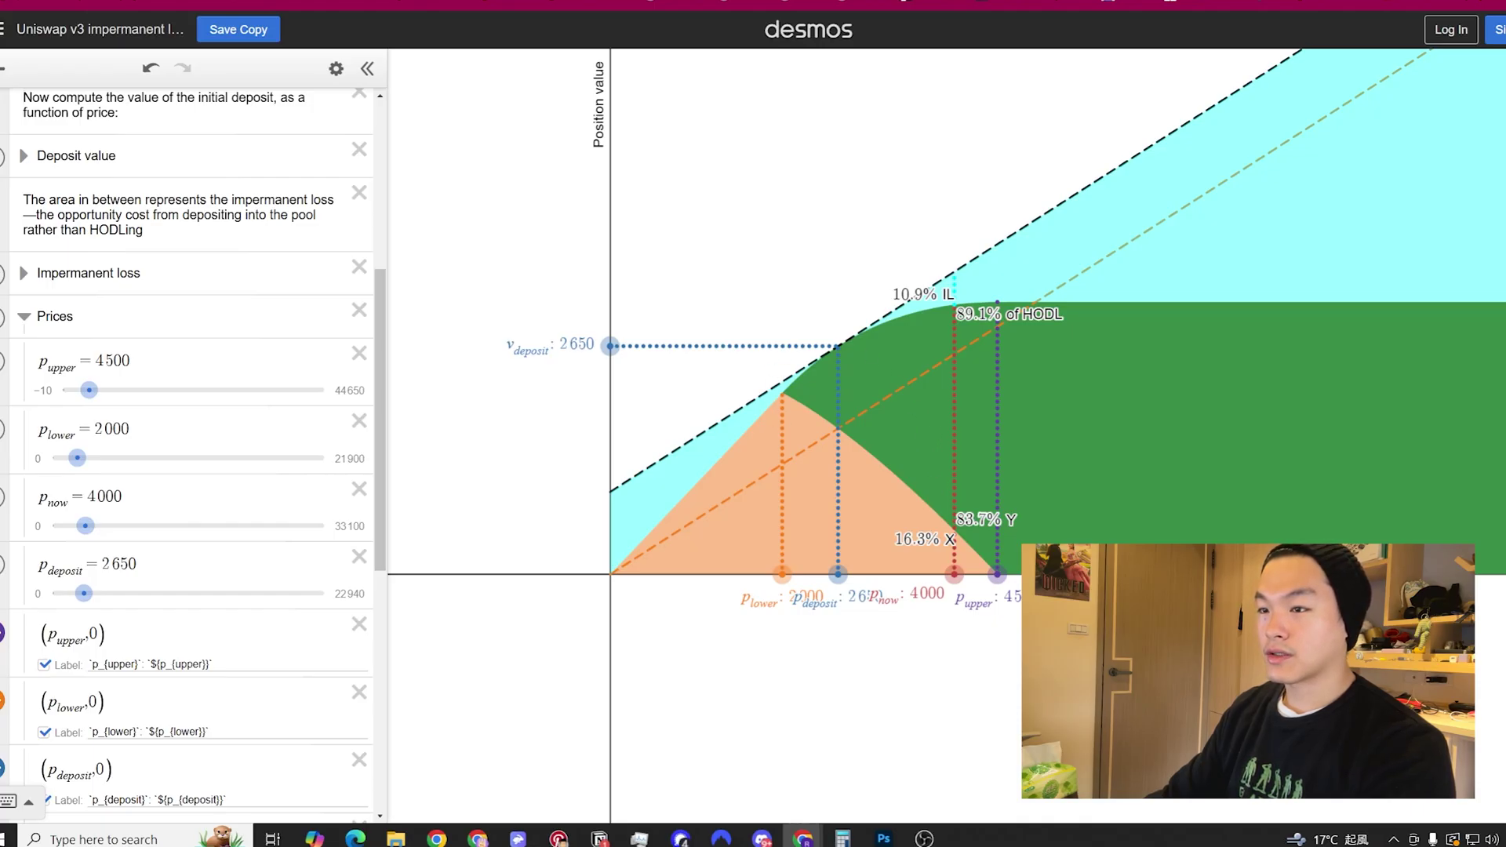
{"action": "scroll", "coordinate": [188, 392], "scroll_direction": "up", "scroll_amount": 5}
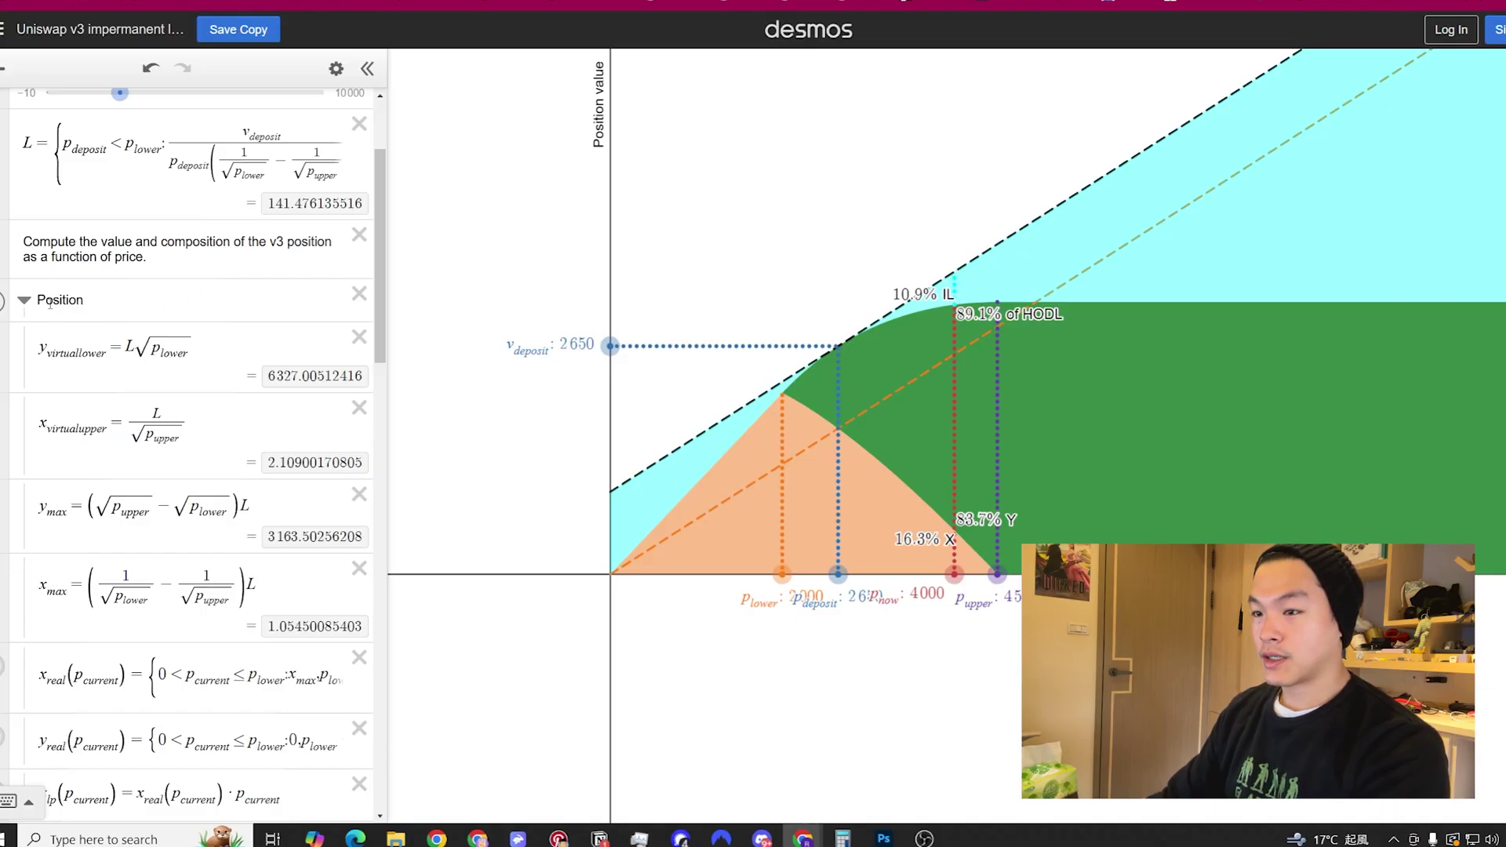
{"action": "scroll", "coordinate": [98, 330], "scroll_direction": "up", "scroll_amount": 2}
{"action": "scroll", "coordinate": [58, 427], "scroll_direction": "down", "scroll_amount": 2}
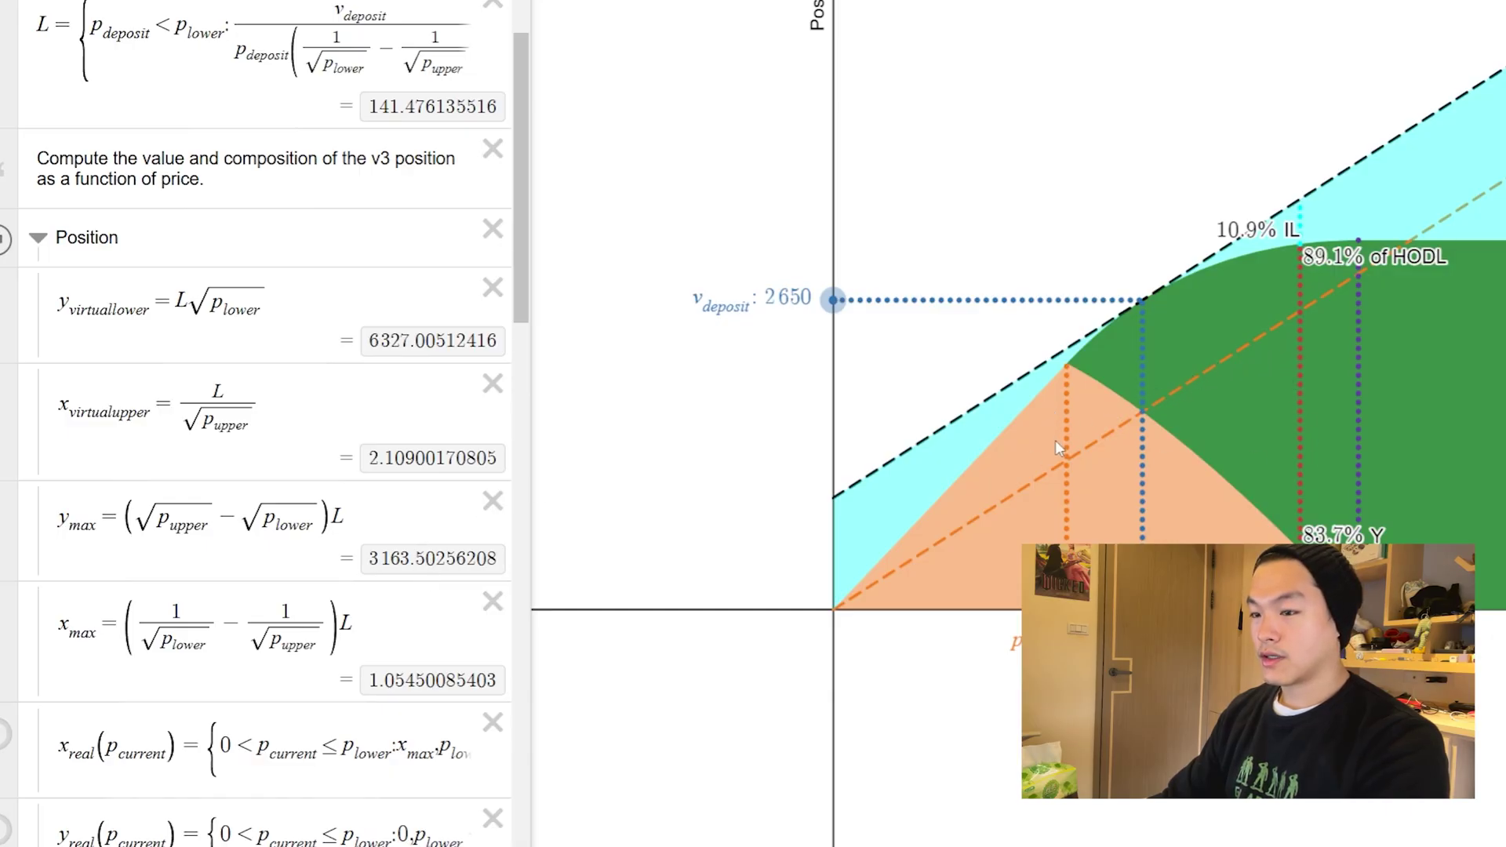
{"action": "scroll", "coordinate": [390, 524], "scroll_direction": "down", "scroll_amount": 1}
{"action": "scroll", "coordinate": [390, 524], "scroll_direction": "down", "scroll_amount": 1}
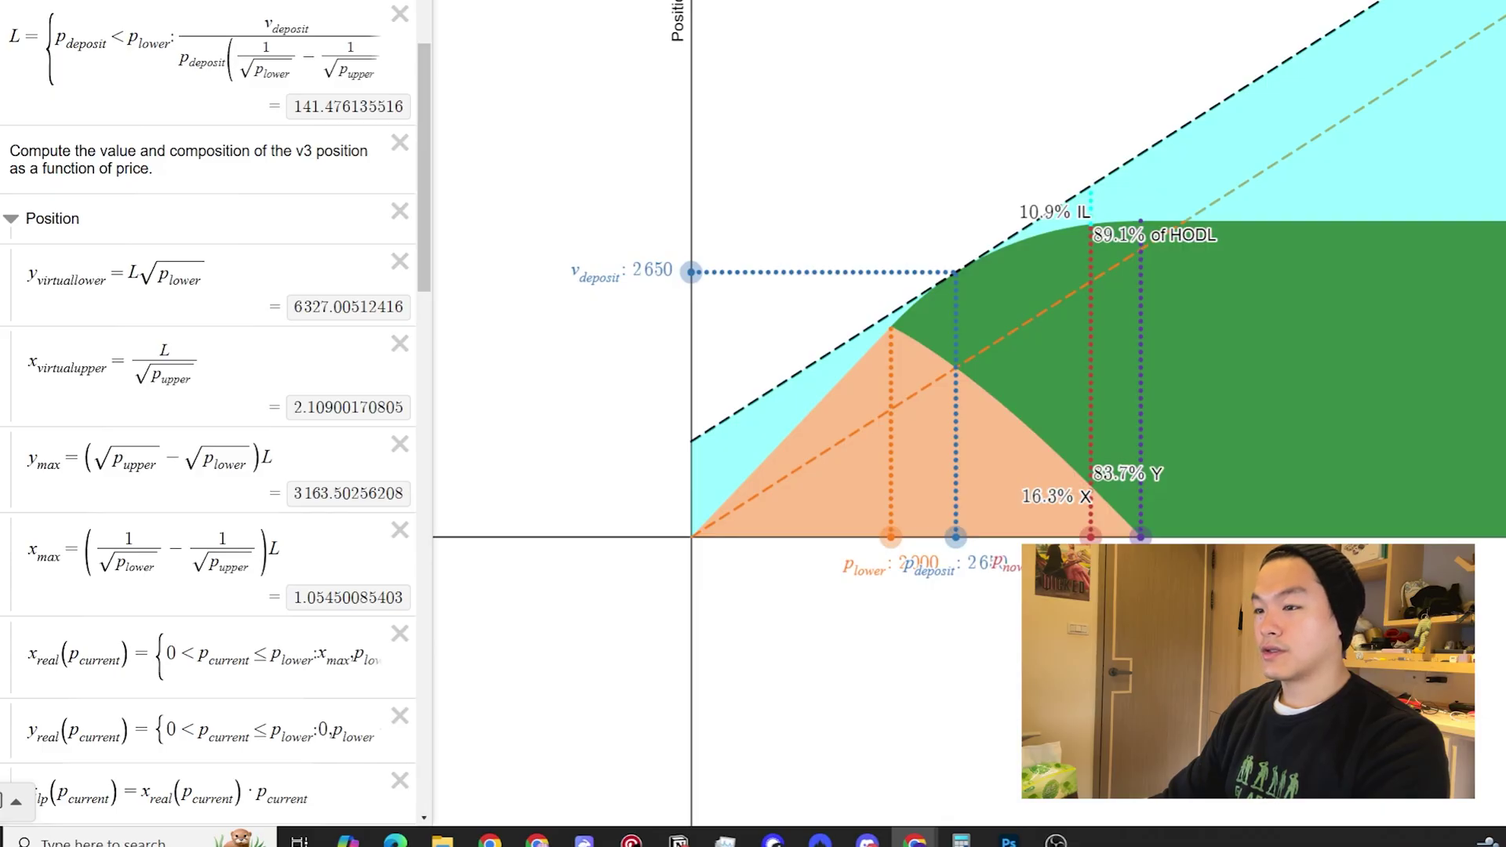
{"action": "scroll", "coordinate": [316, 269], "scroll_direction": "up", "scroll_amount": 3}
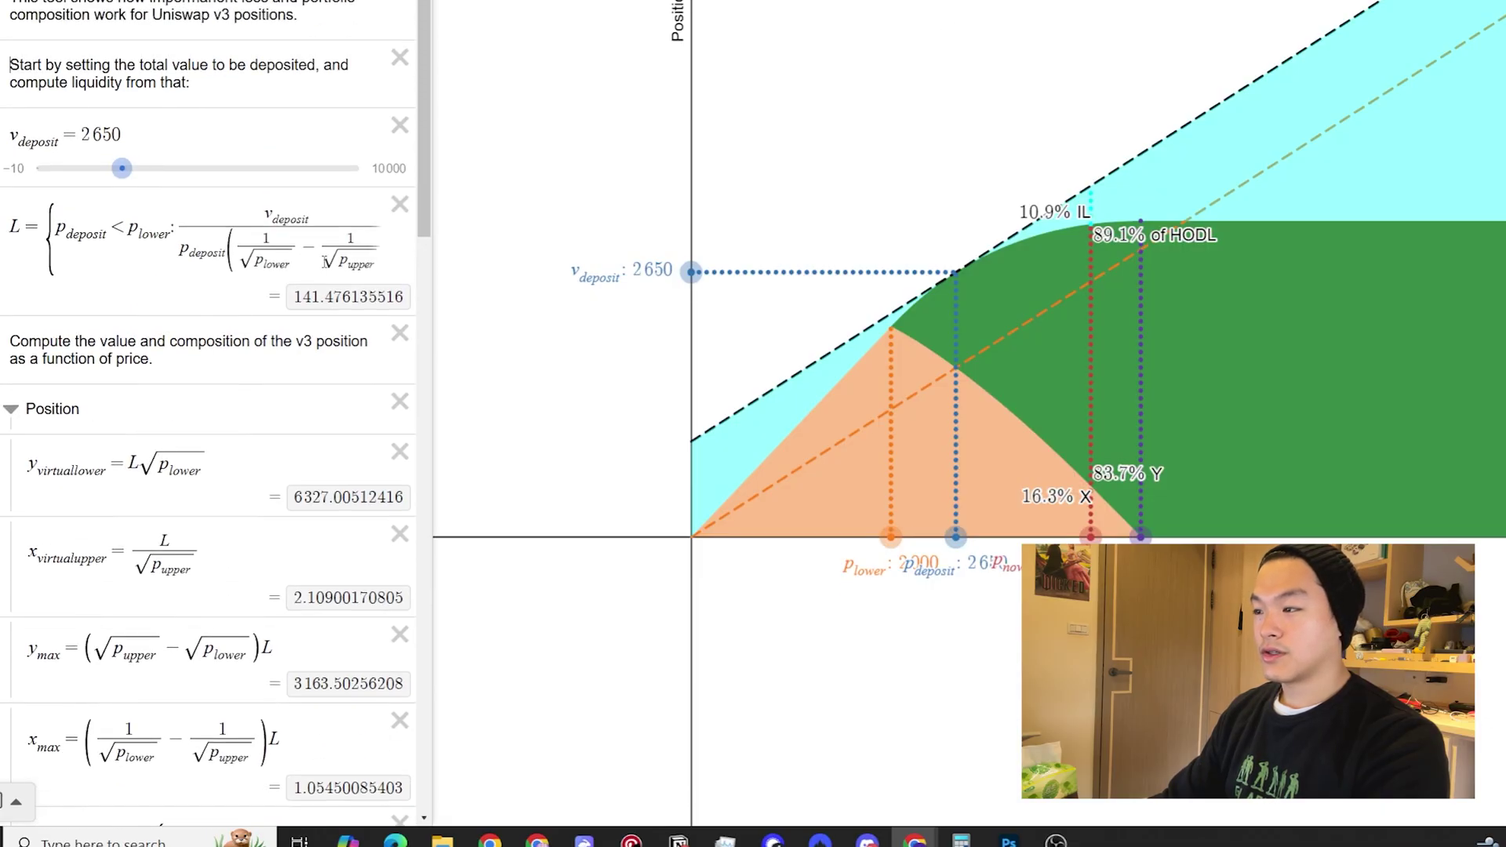
{"action": "scroll", "coordinate": [324, 261], "scroll_direction": "down", "scroll_amount": 12}
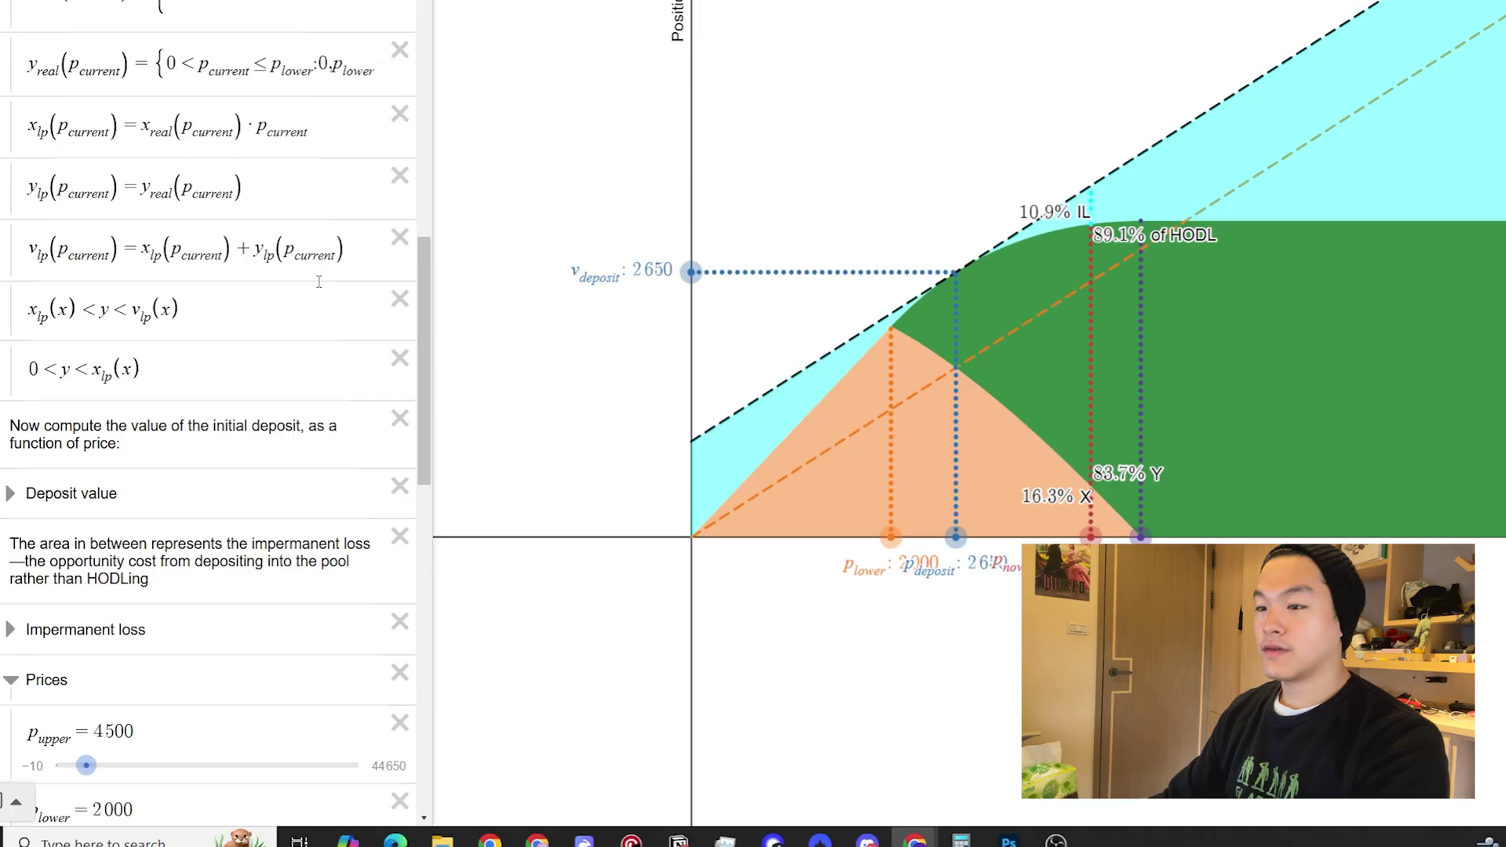
{"action": "scroll", "coordinate": [320, 281], "scroll_direction": "down", "scroll_amount": 5}
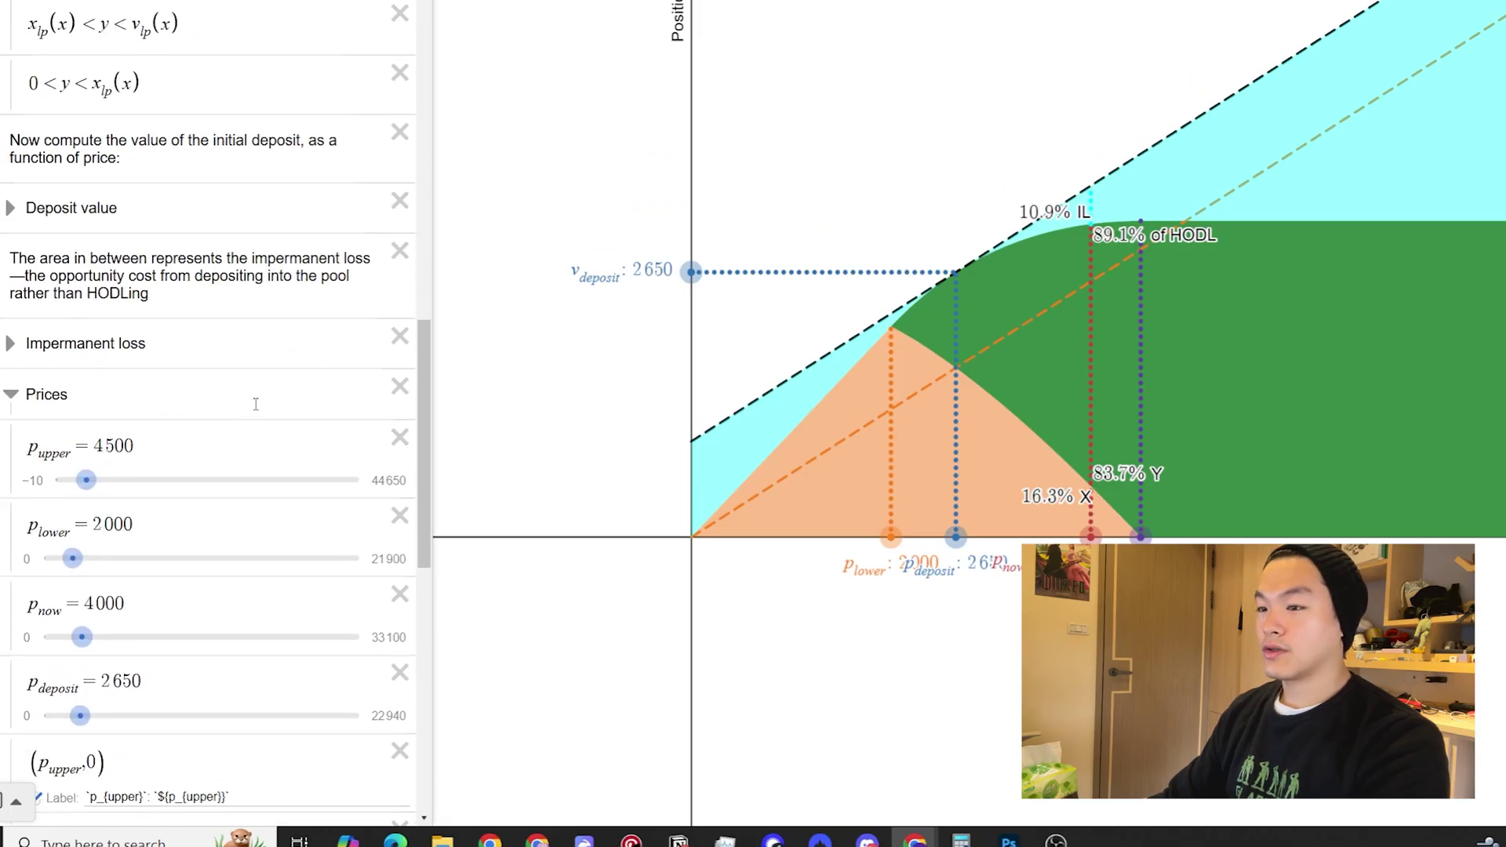
Step: Set p_now to 6000 in the Desmos impermanent-loss graph
{"action": "scroll", "coordinate": [255, 404], "scroll_direction": "down", "scroll_amount": 2}
{"action": "double_click", "coordinate": [113, 350]}
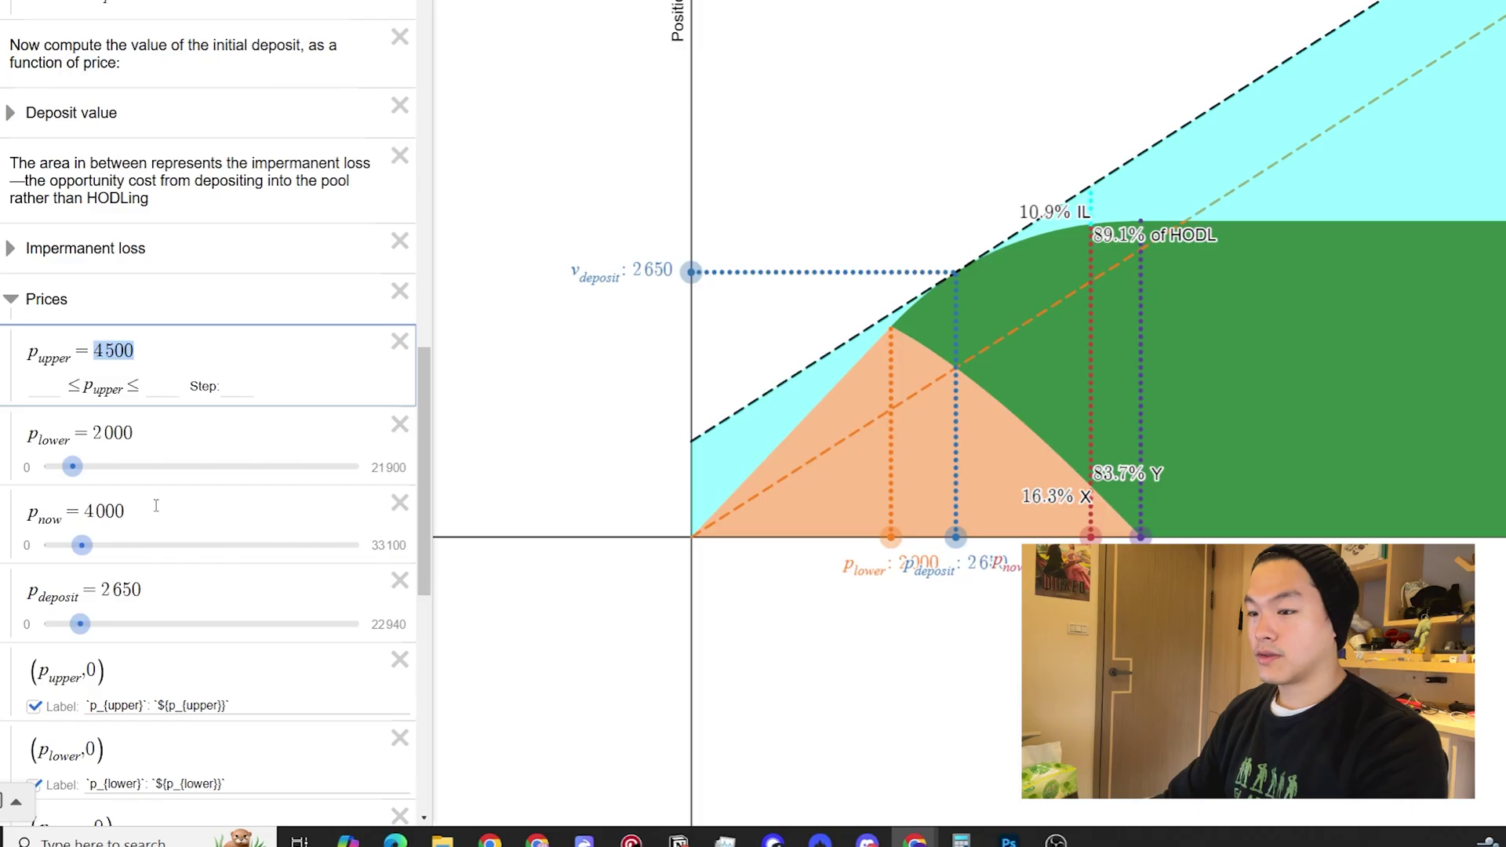
{"action": "double_click", "coordinate": [109, 508]}
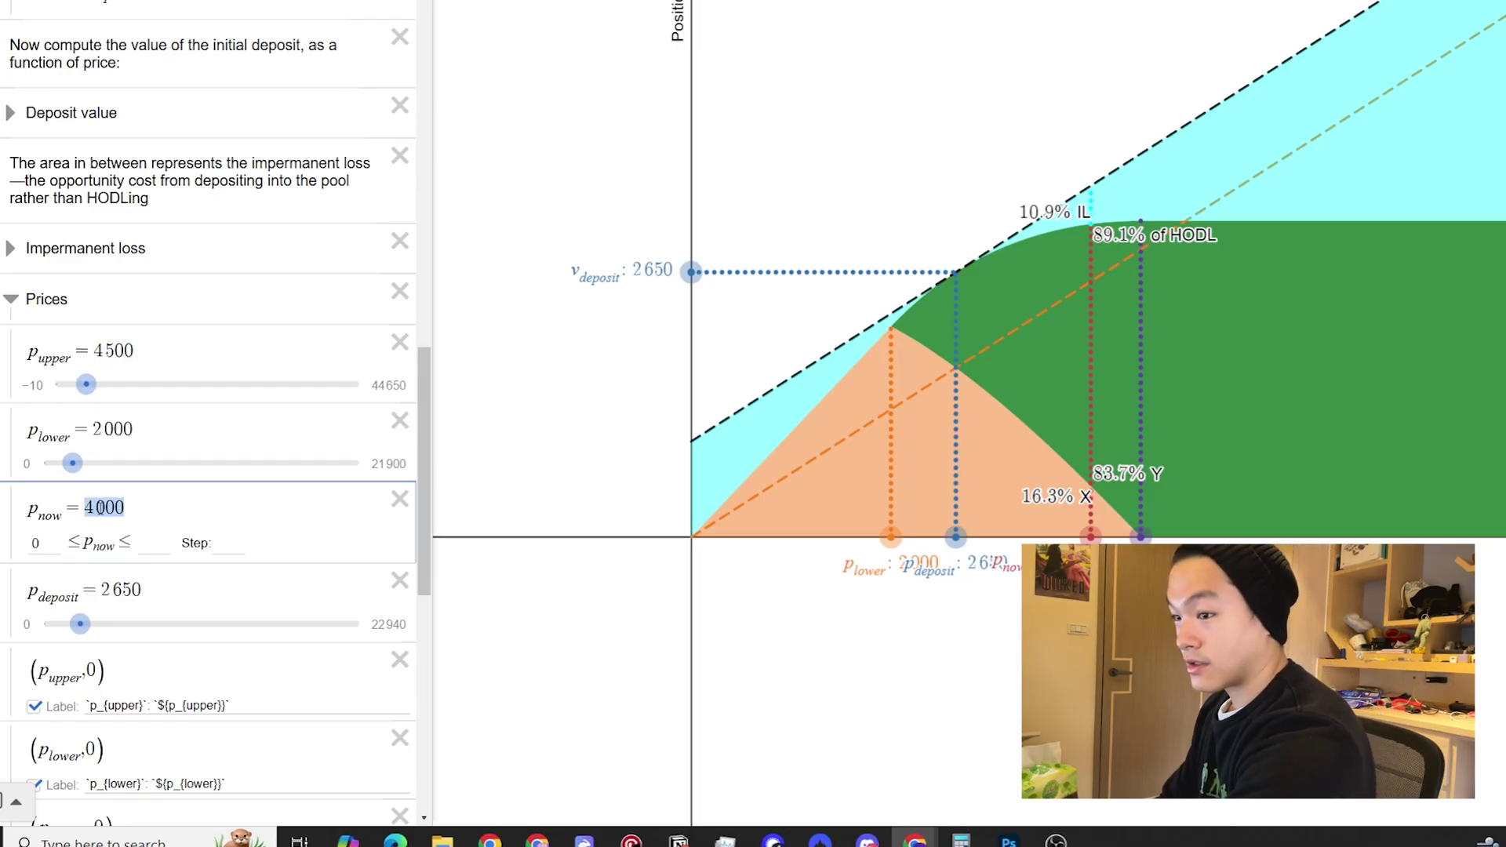
{"action": "type", "text": "6000"}
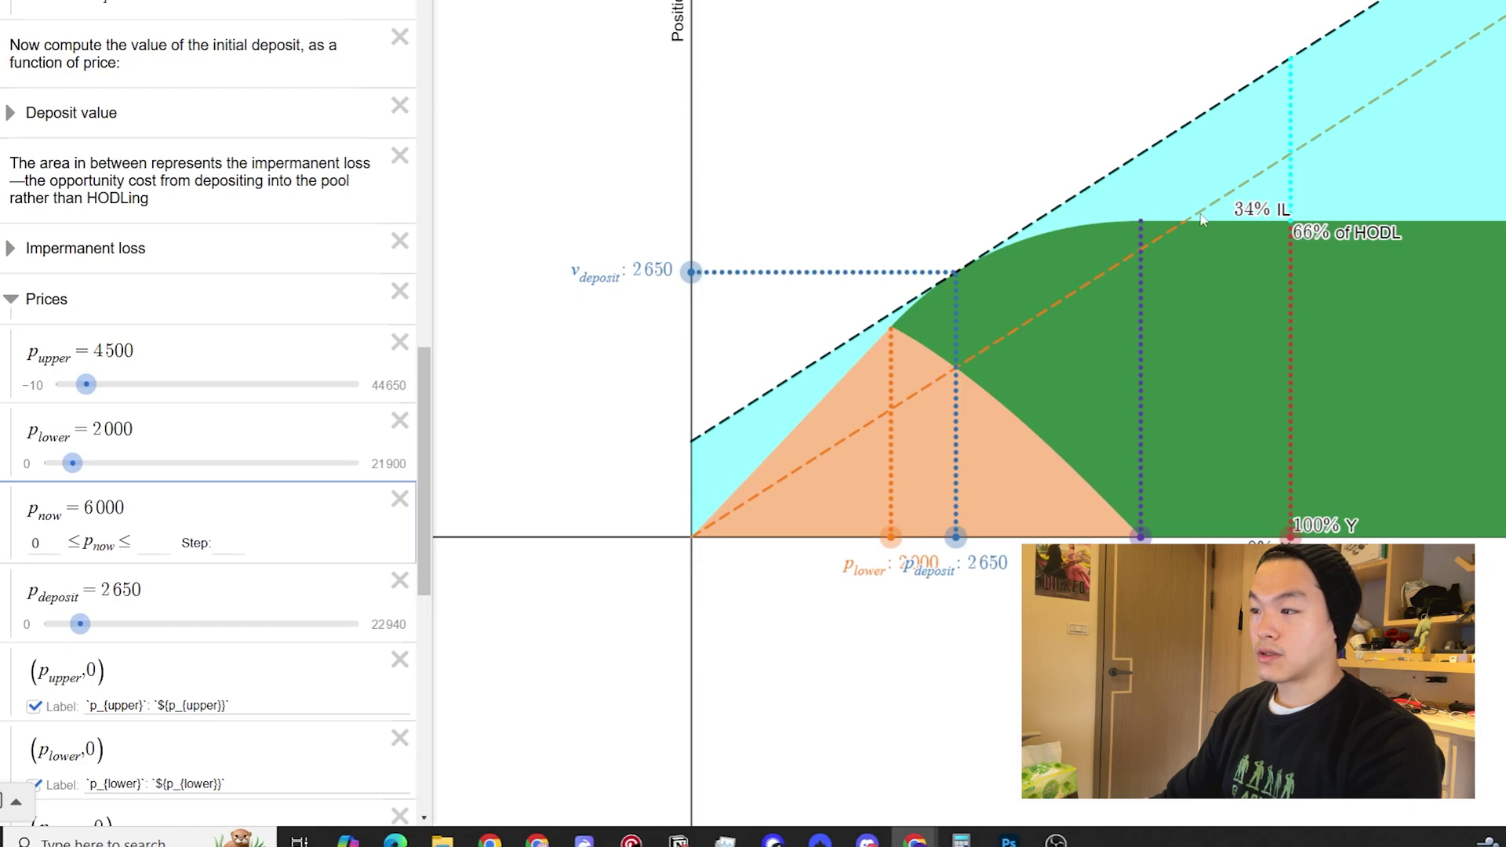
Step: Raise p_upper to 6500, redrawing the graph to 26.9% IL and 73.1% of HODL
{"action": "scroll", "coordinate": [334, 560], "scroll_direction": "up", "scroll_amount": 10}
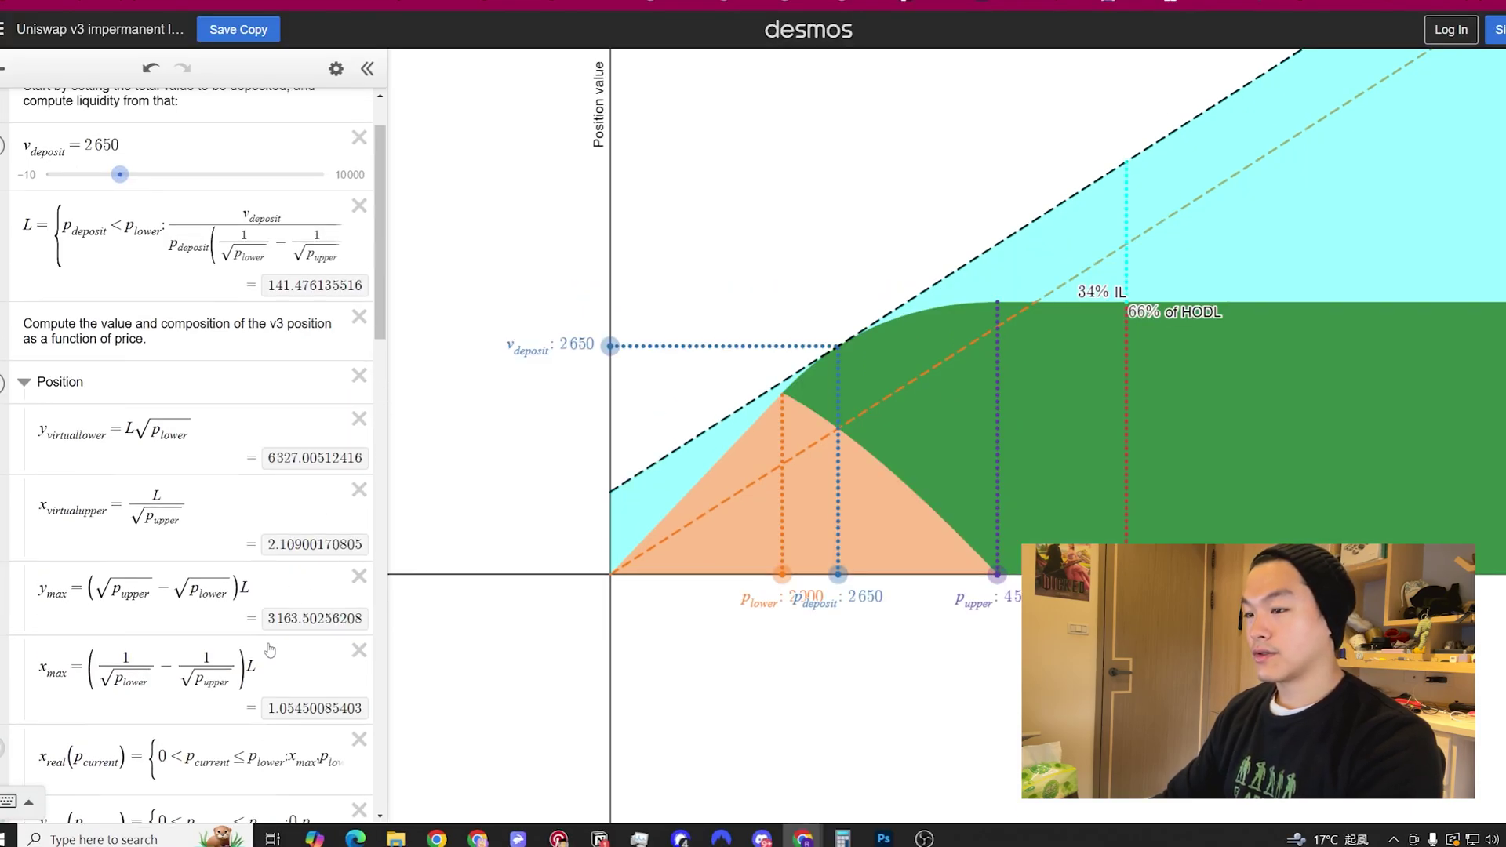
{"action": "scroll", "coordinate": [341, 651], "scroll_direction": "down", "scroll_amount": 4}
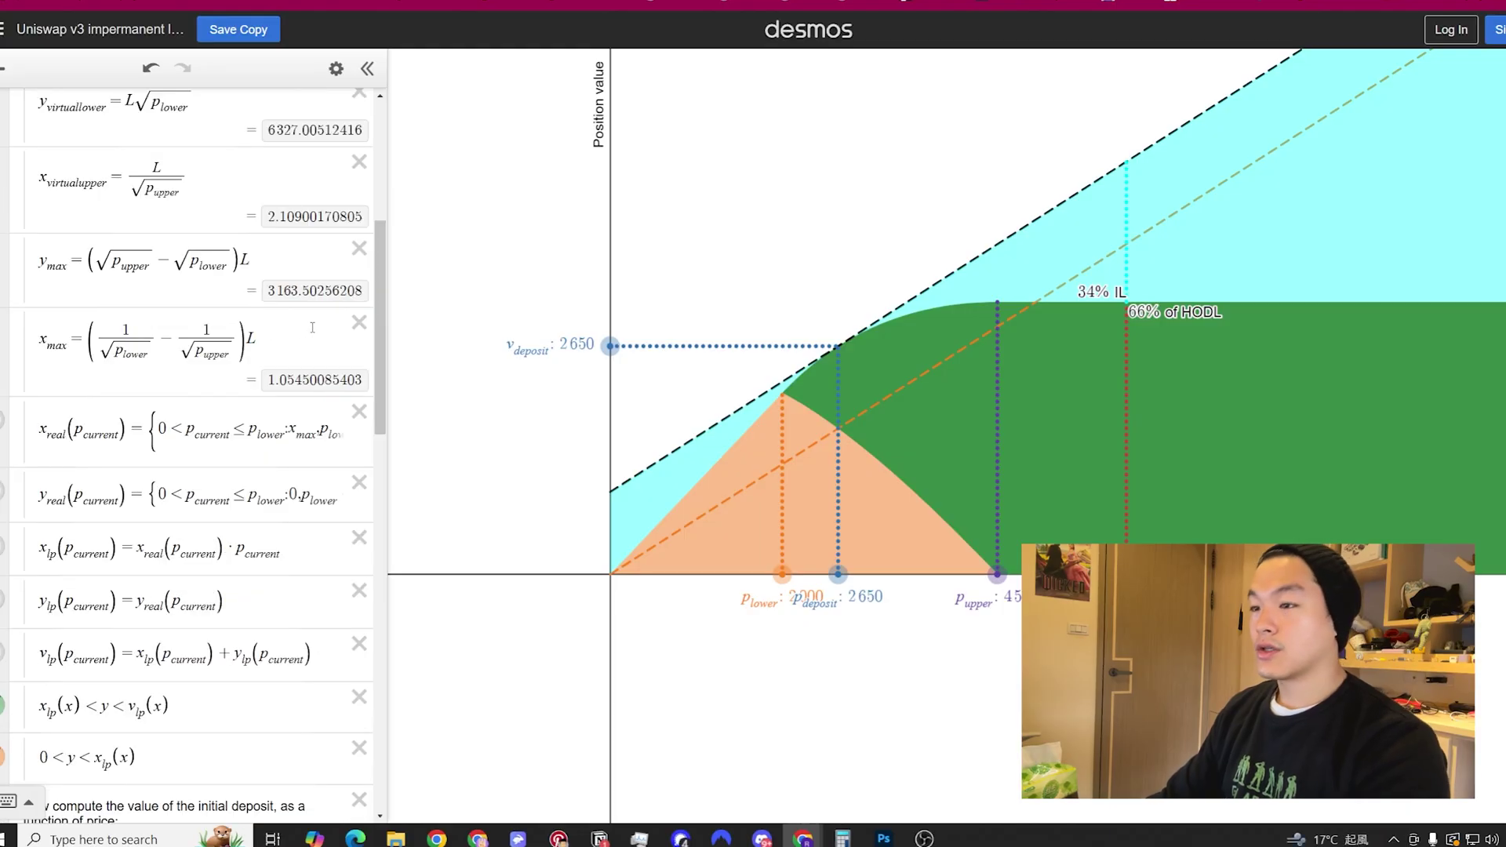
{"action": "scroll", "coordinate": [312, 327], "scroll_direction": "down", "scroll_amount": 2}
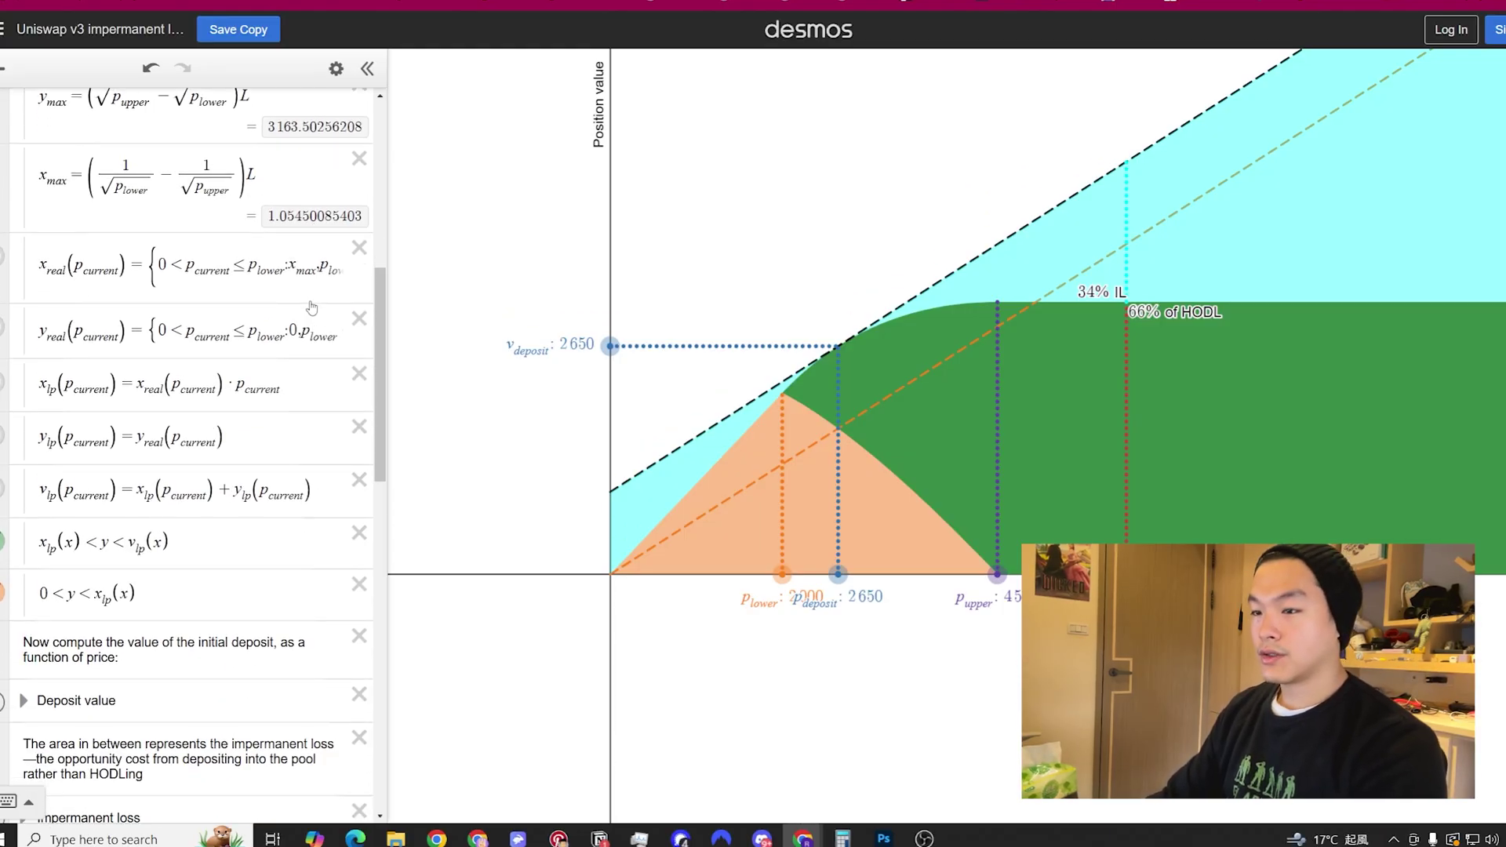
{"action": "scroll", "coordinate": [313, 317], "scroll_direction": "down", "scroll_amount": 3}
{"action": "scroll", "coordinate": [313, 319], "scroll_direction": "down", "scroll_amount": 2}
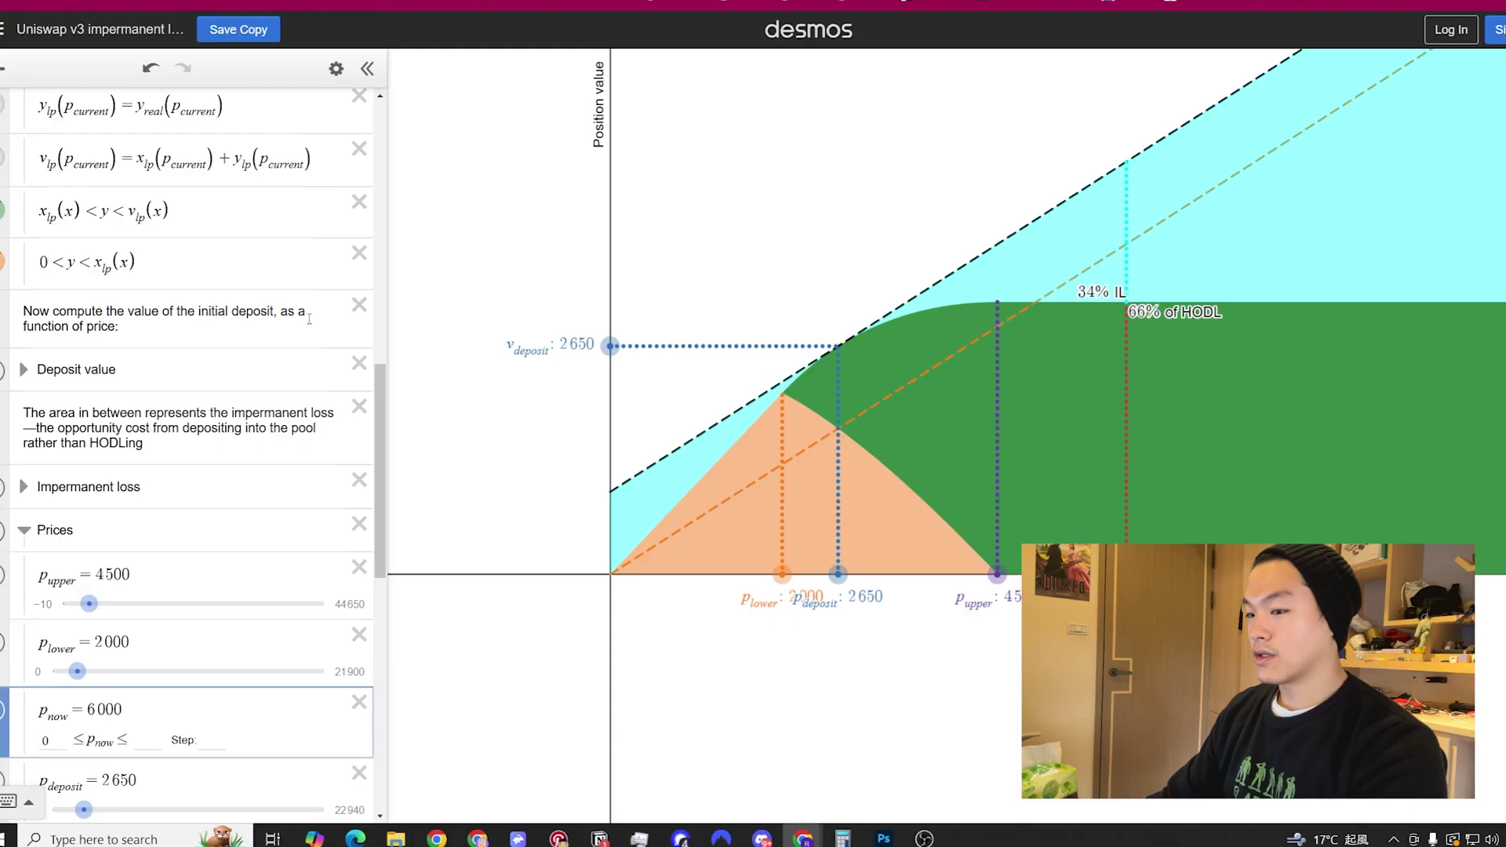
{"action": "scroll", "coordinate": [163, 442], "scroll_direction": "down", "scroll_amount": 2}
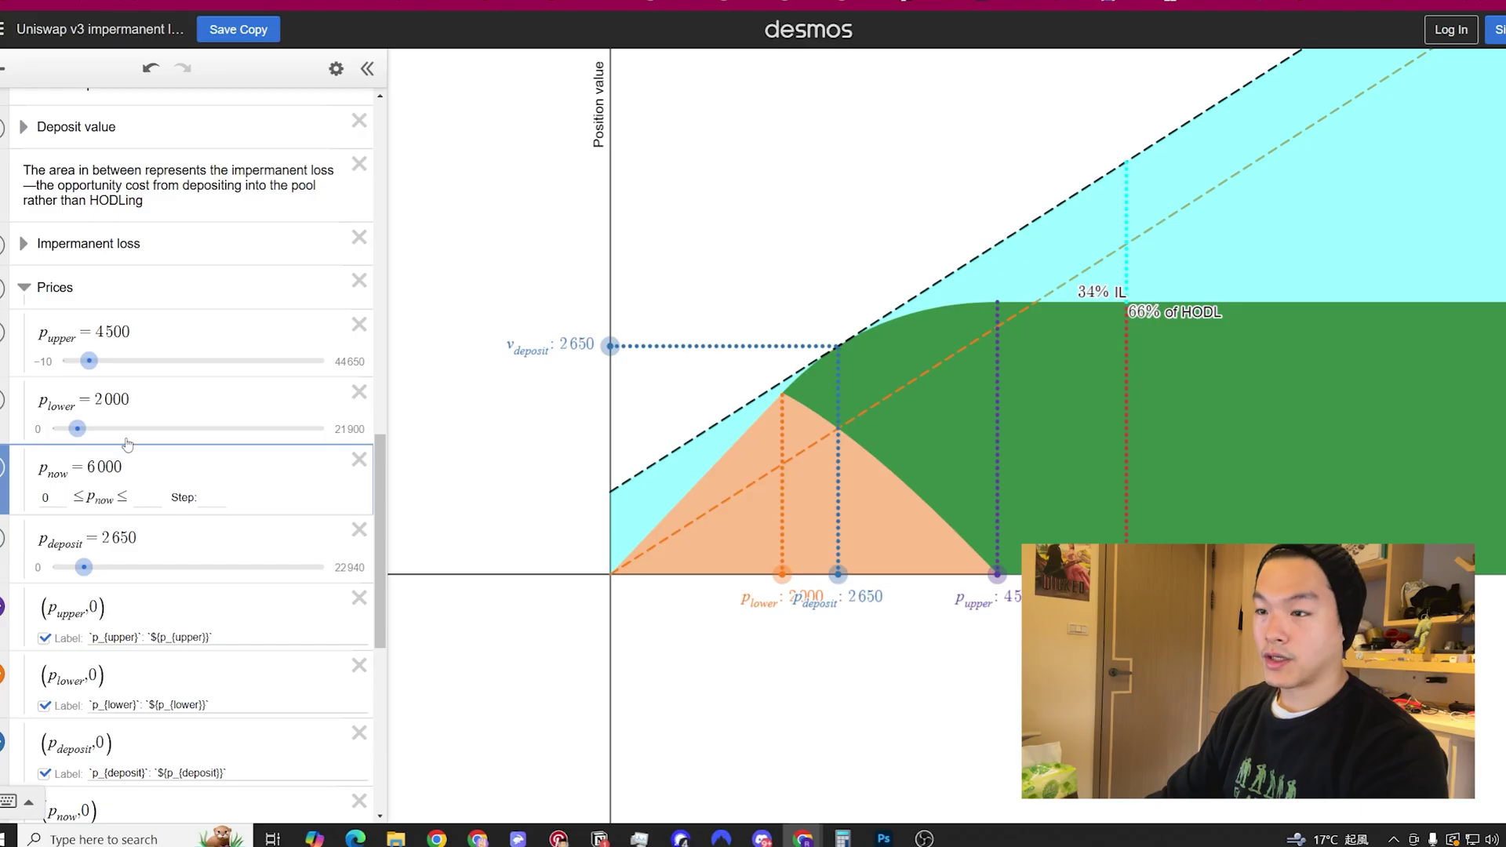
{"action": "double_click", "coordinate": [108, 335]}
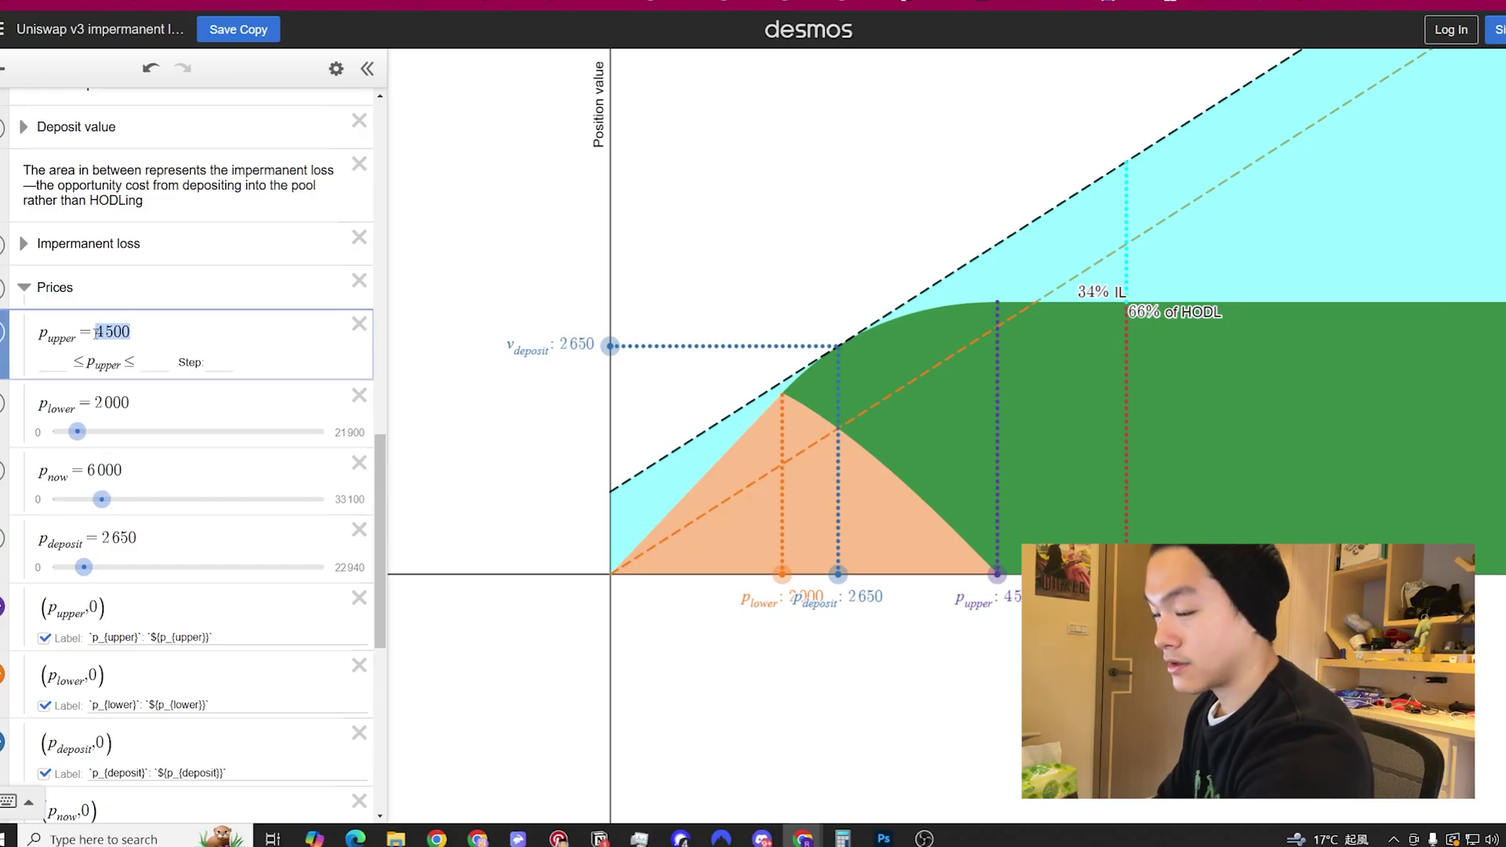
{"action": "type", "text": "6500"}
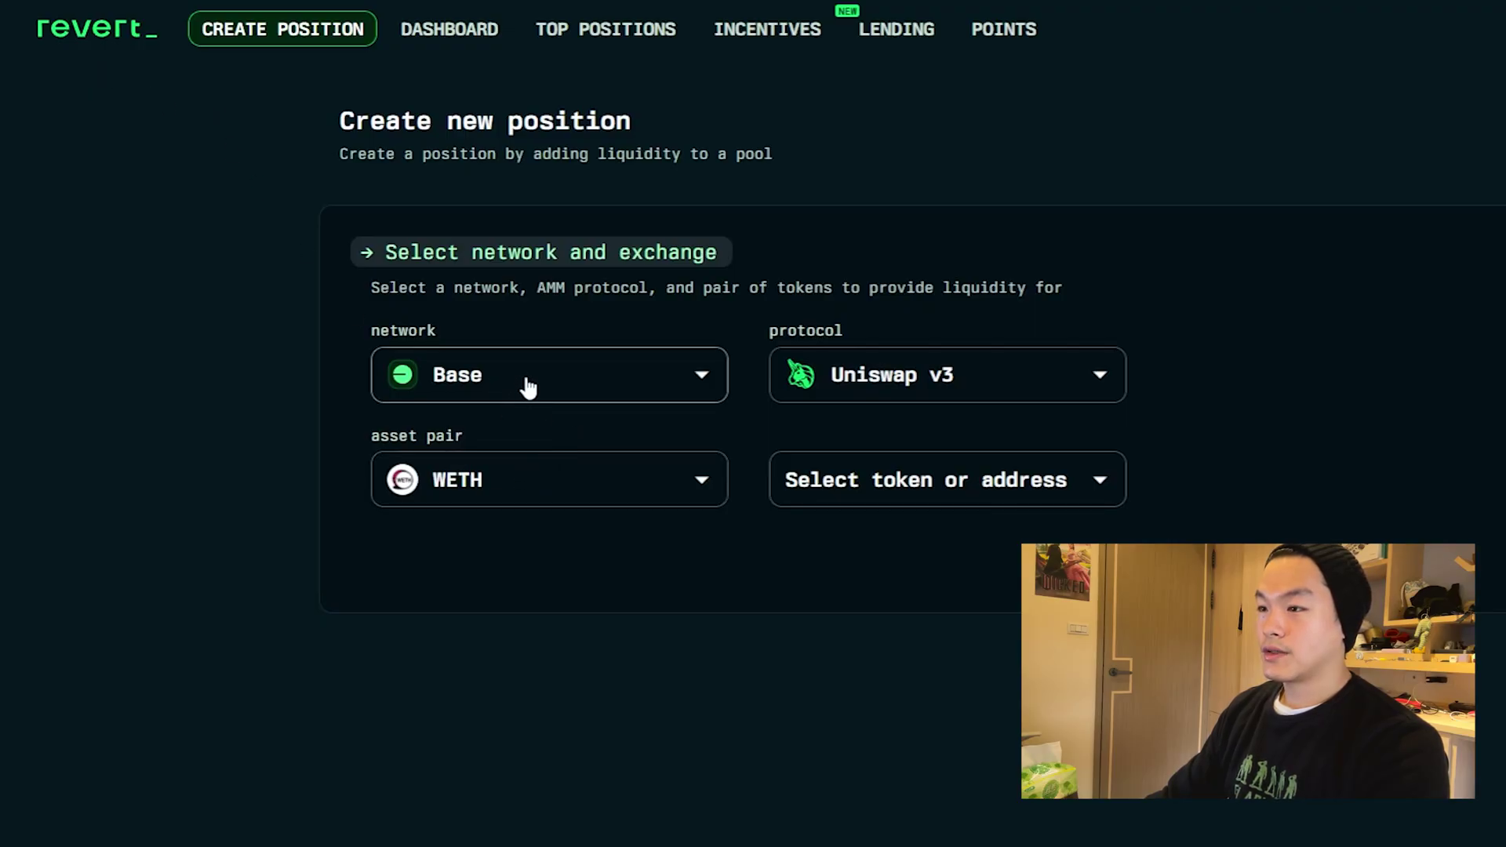
Step: Choose USDC as the second token to pair with WETH, reviewing the 0.05% fee tier
{"action": "left_click", "coordinate": [916, 483]}
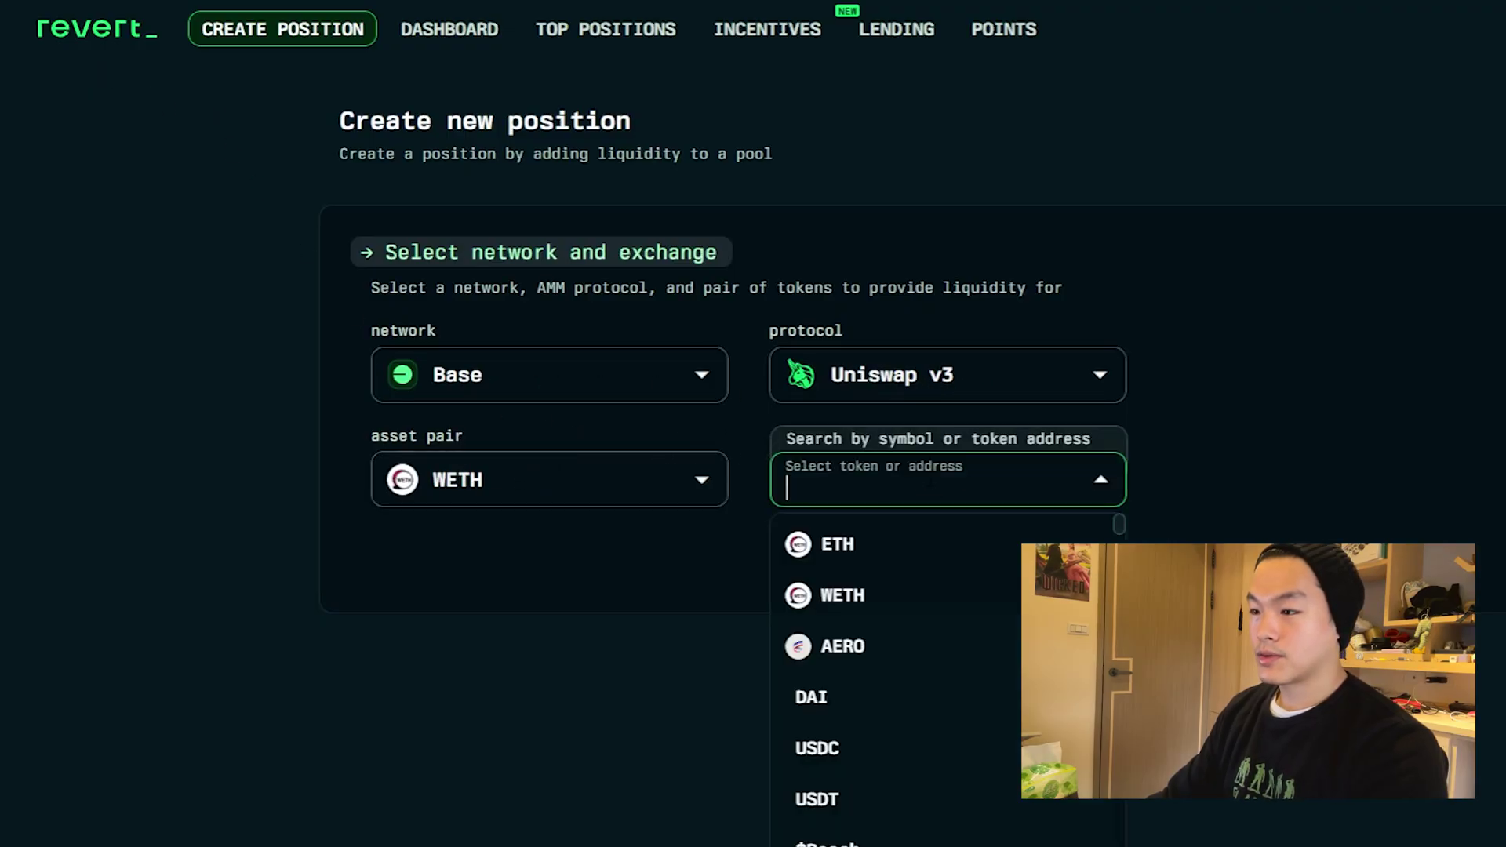
{"action": "left_click", "coordinate": [894, 745]}
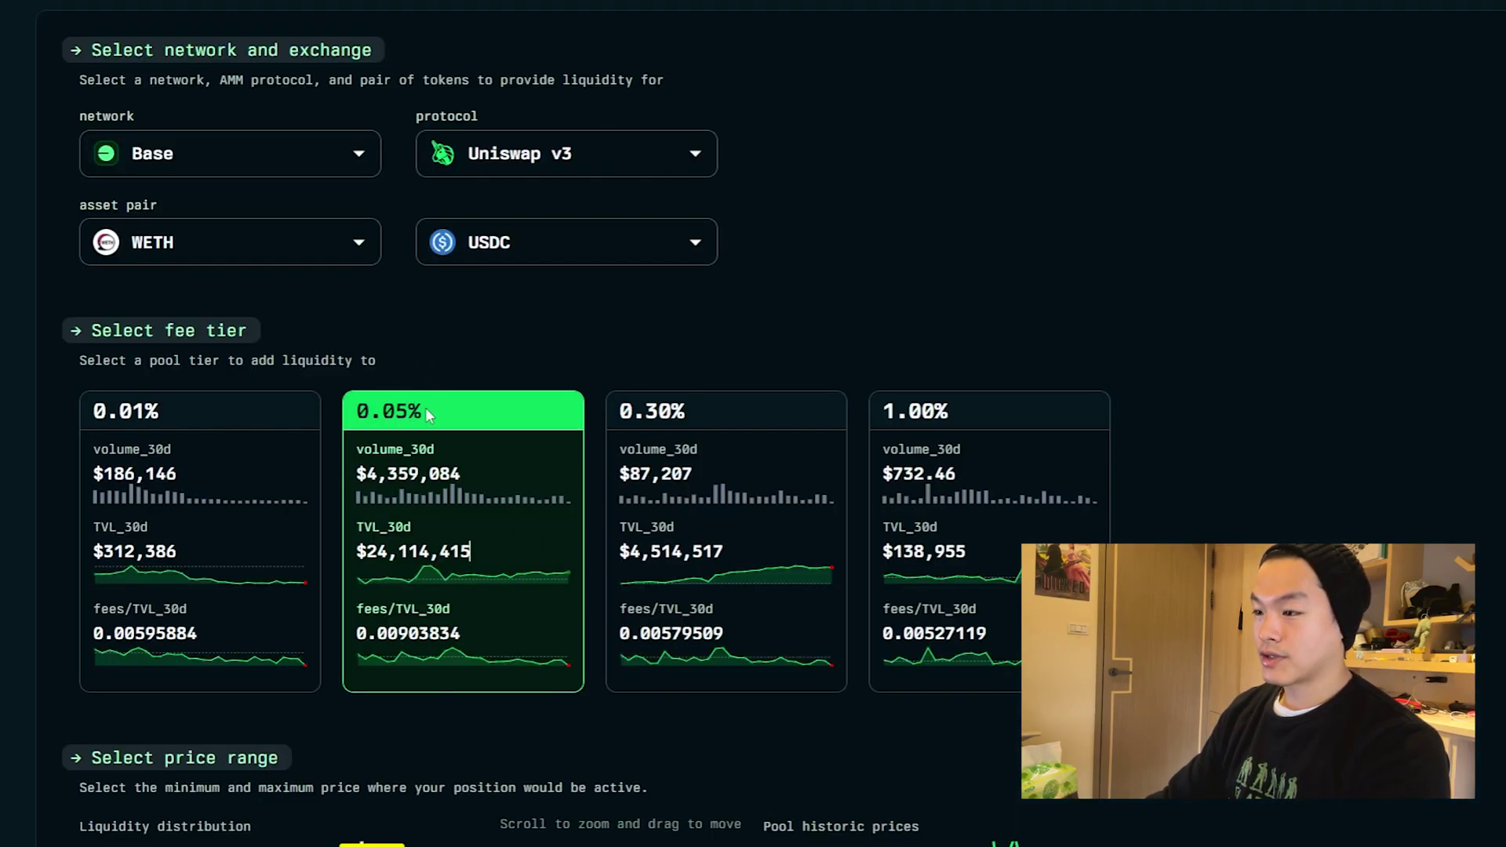
{"action": "scroll", "coordinate": [464, 339], "scroll_direction": "down", "scroll_amount": 1}
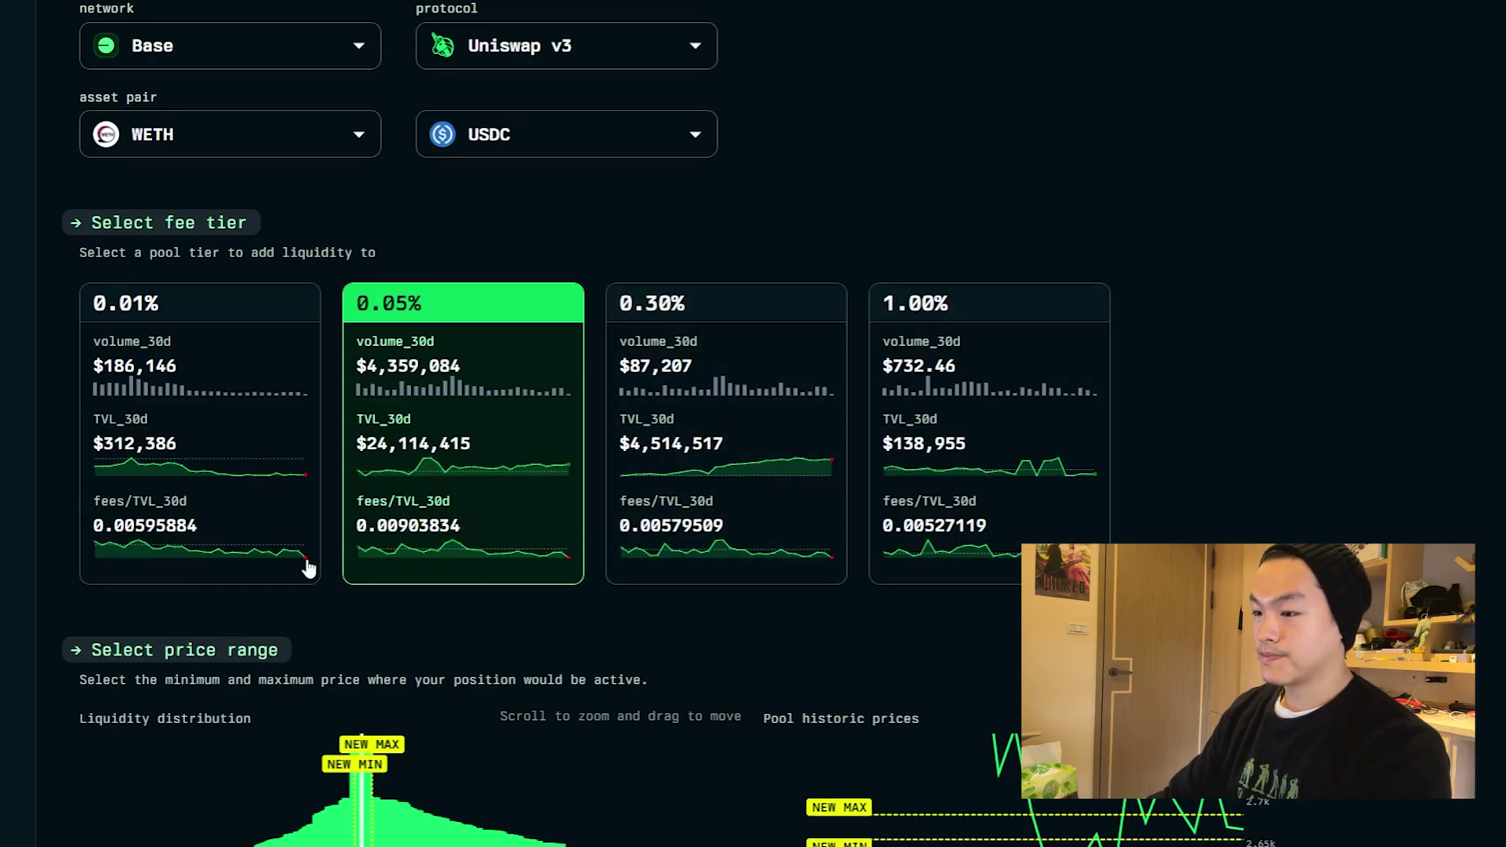
{"action": "scroll", "coordinate": [309, 568], "scroll_direction": "down", "scroll_amount": 5}
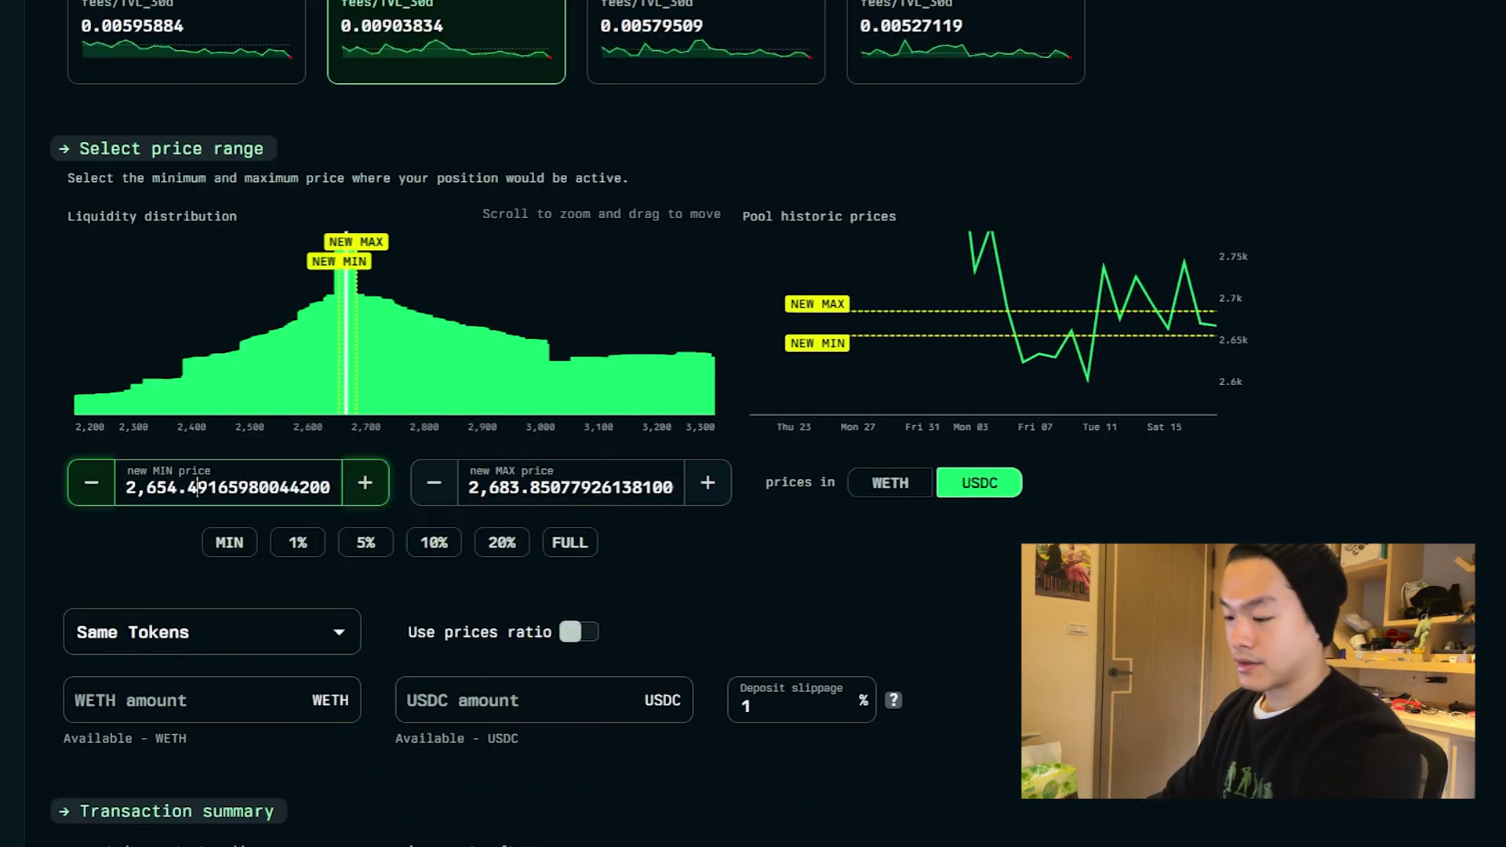
Step: Set the position's price range to 2,000–4,500 USDC
{"action": "triple_click", "coordinate": [196, 487]}
{"action": "type", "text": "2"}
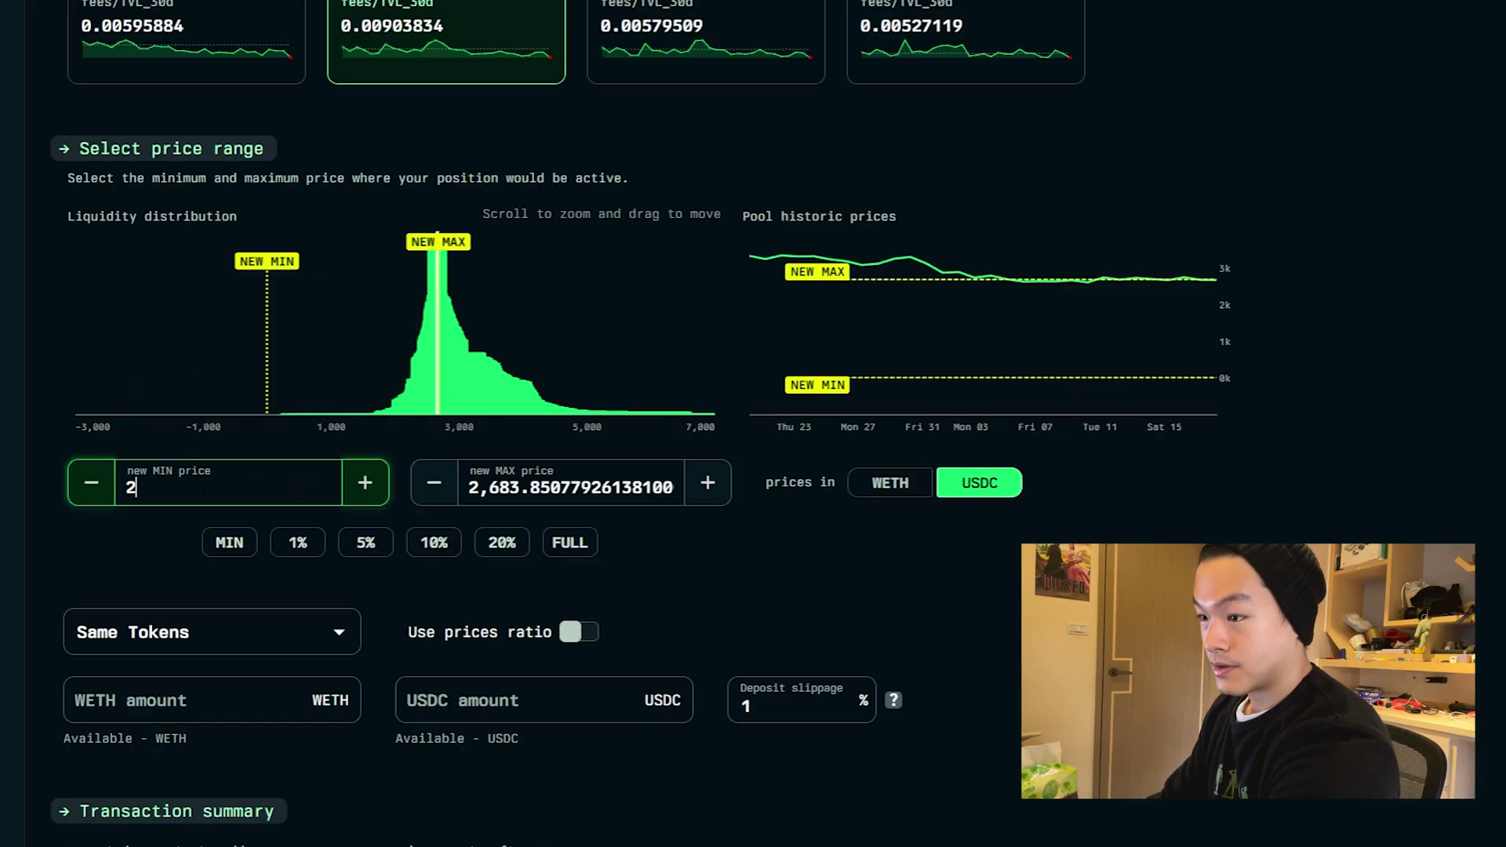
{"action": "type", "text": "0000"}
{"action": "key", "text": "BackSpace"}
{"action": "key", "text": "Tab"}
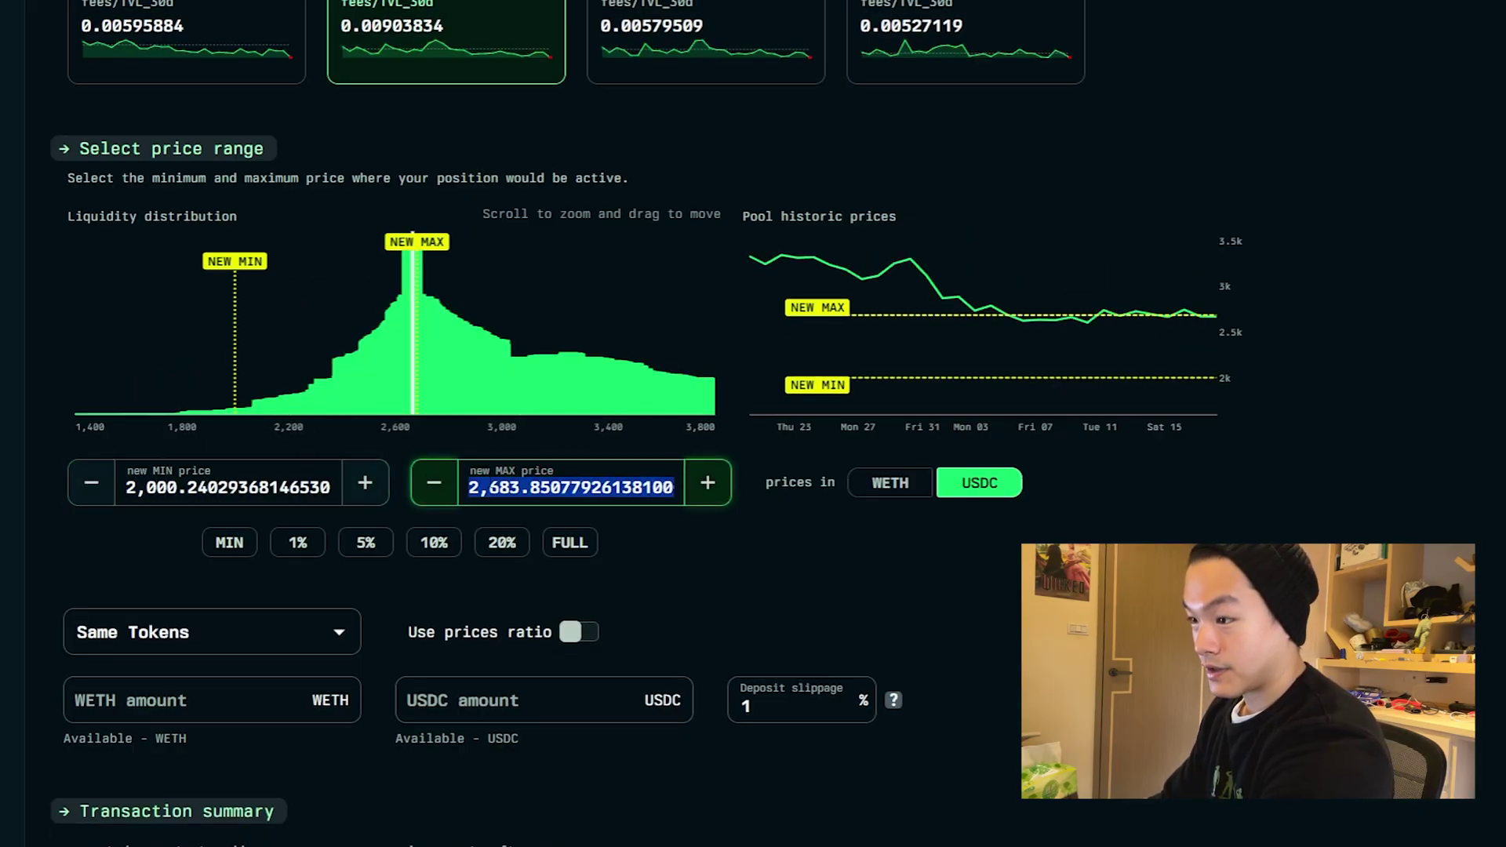
{"action": "type", "text": "4500"}
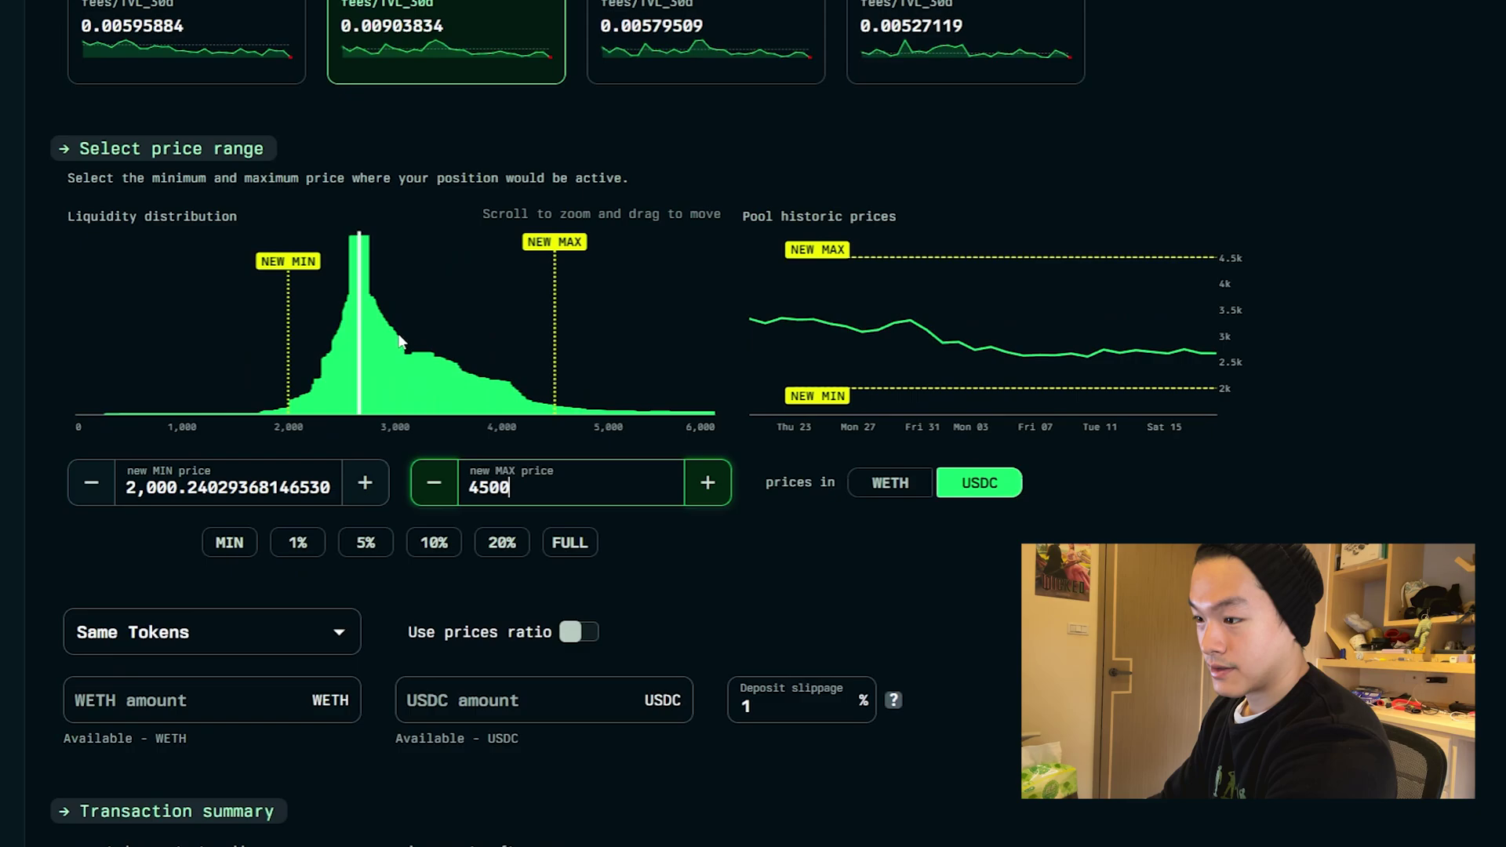
{"action": "left_click", "coordinate": [826, 577]}
Step: Enter a 1 WETH deposit, with 974.11 USDC expected via swap
{"action": "scroll", "coordinate": [806, 577], "scroll_direction": "down", "scroll_amount": 1}
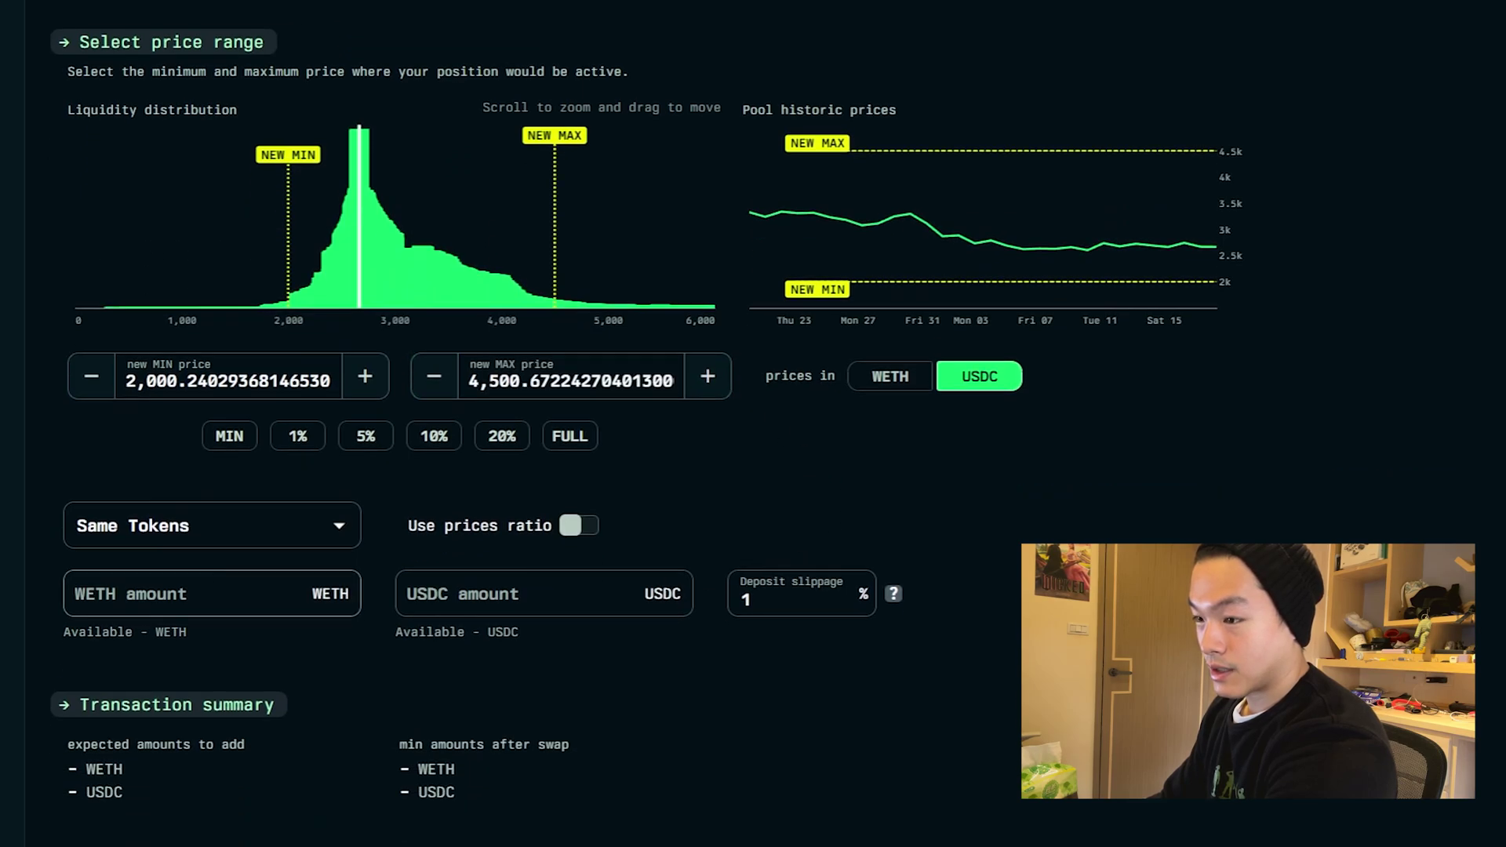
{"action": "left_click", "coordinate": [196, 593]}
{"action": "type", "text": "1"}
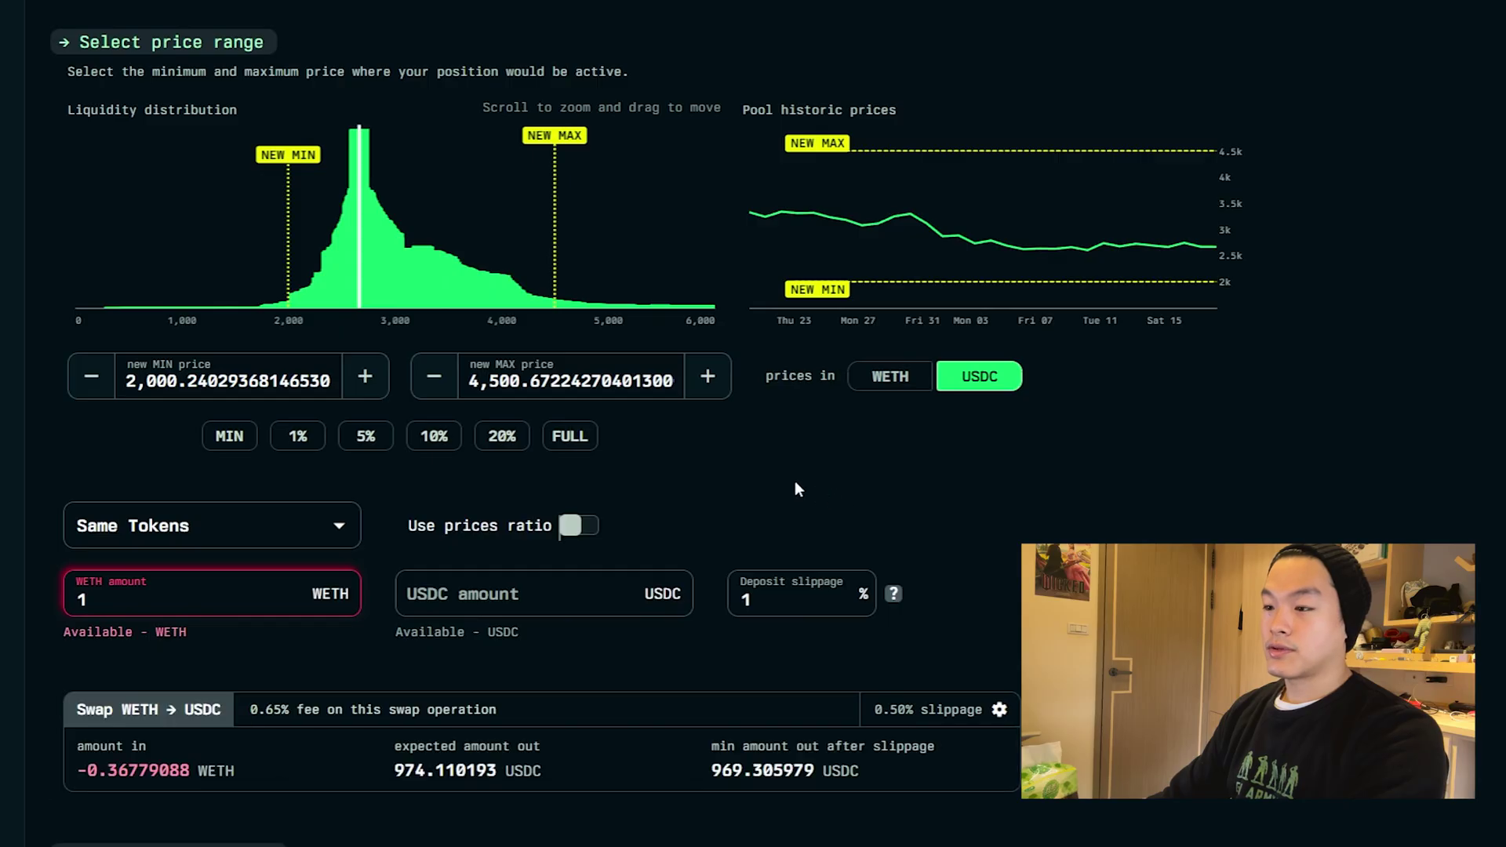
{"action": "scroll", "coordinate": [738, 516], "scroll_direction": "down", "scroll_amount": 2}
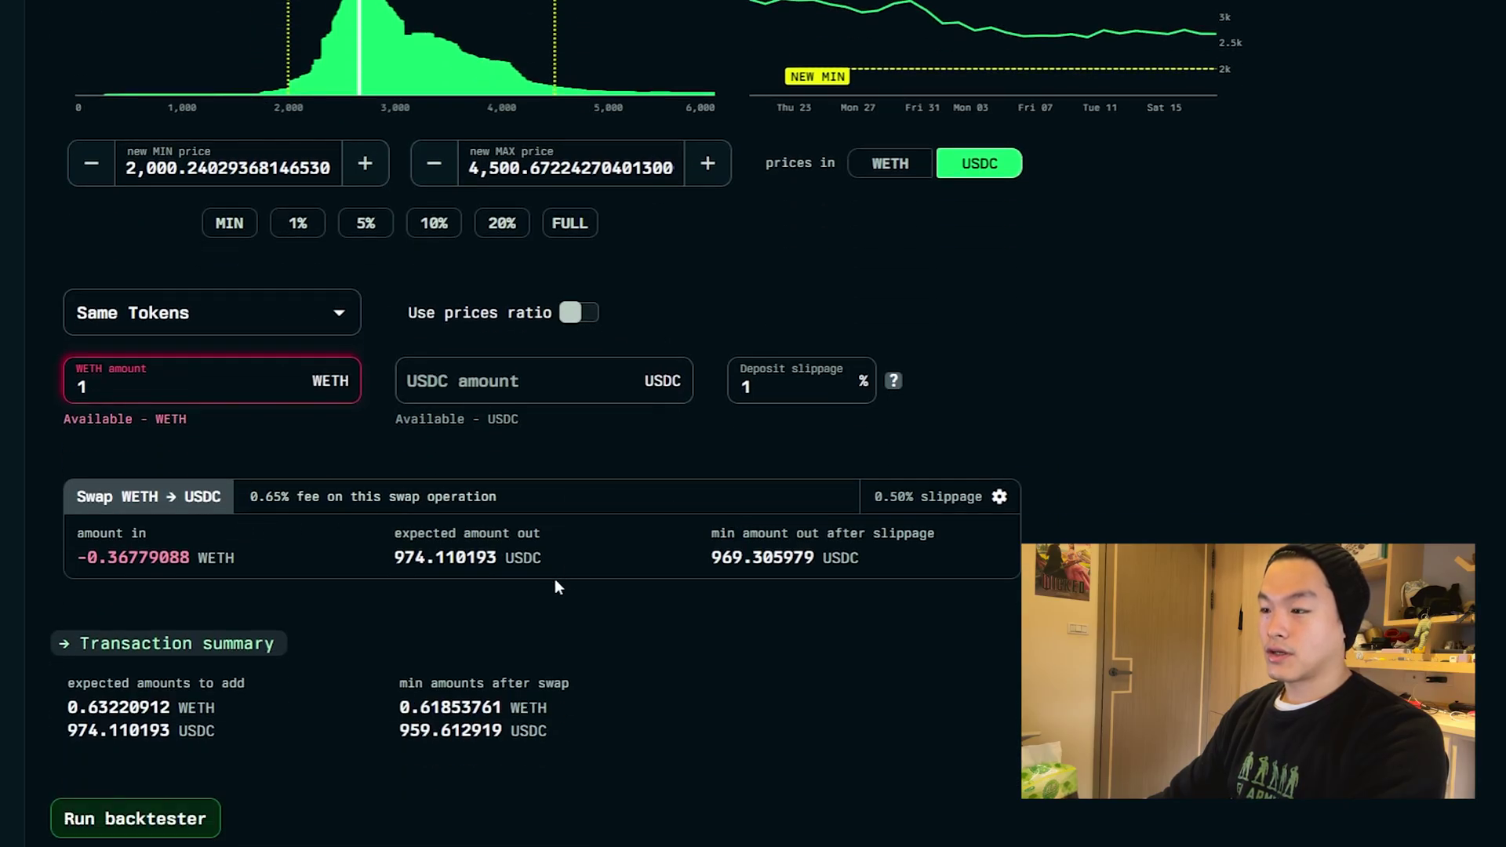
{"action": "scroll", "coordinate": [713, 576], "scroll_direction": "down", "scroll_amount": 1}
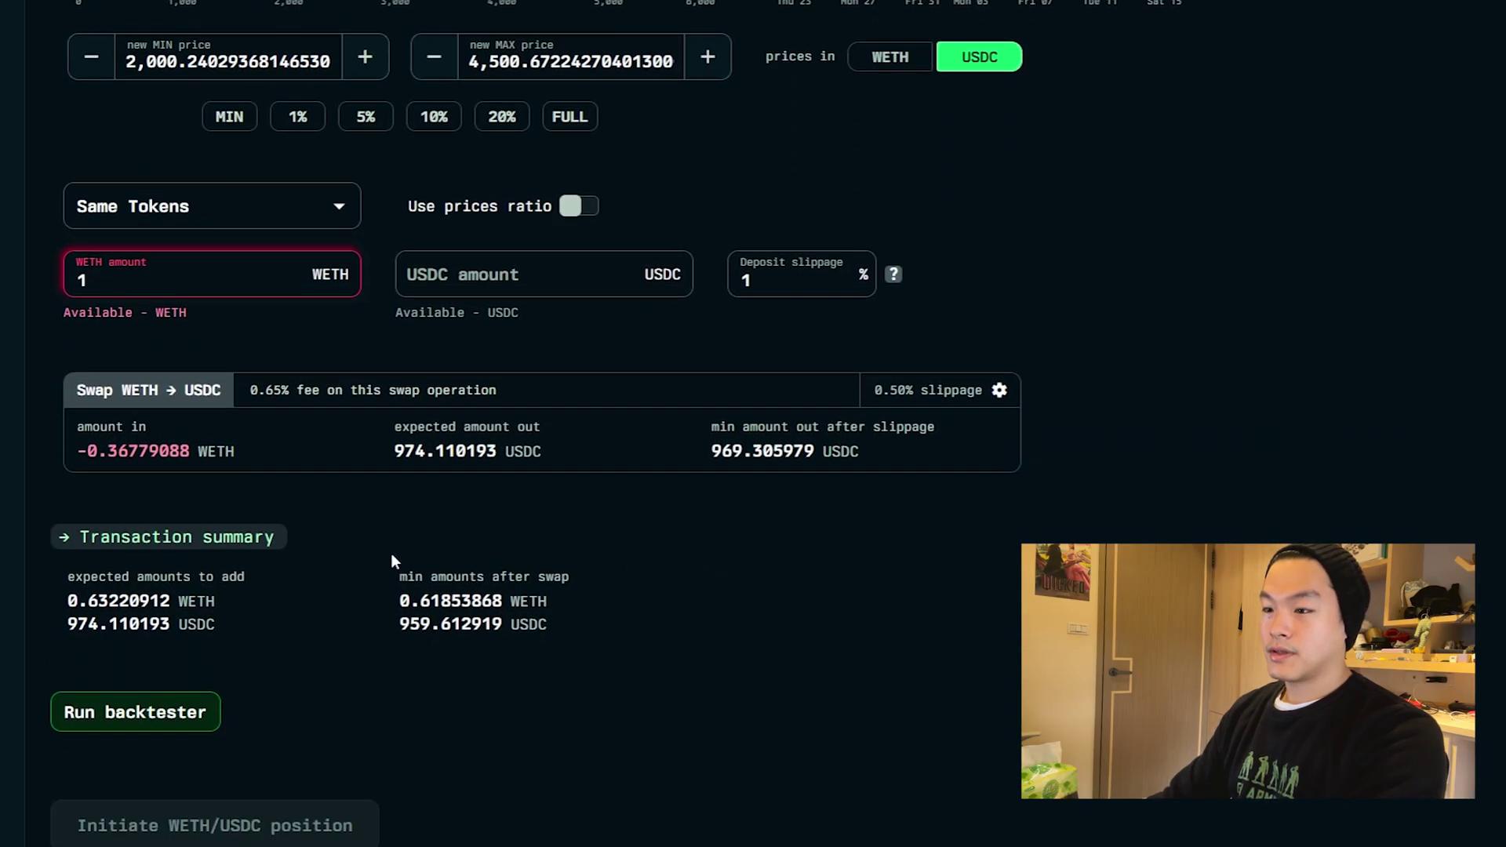
Step: Run the 30-day backtest: 100% time in range, 15.13% fee APR, $109.88 fees
{"action": "left_click", "coordinate": [166, 649]}
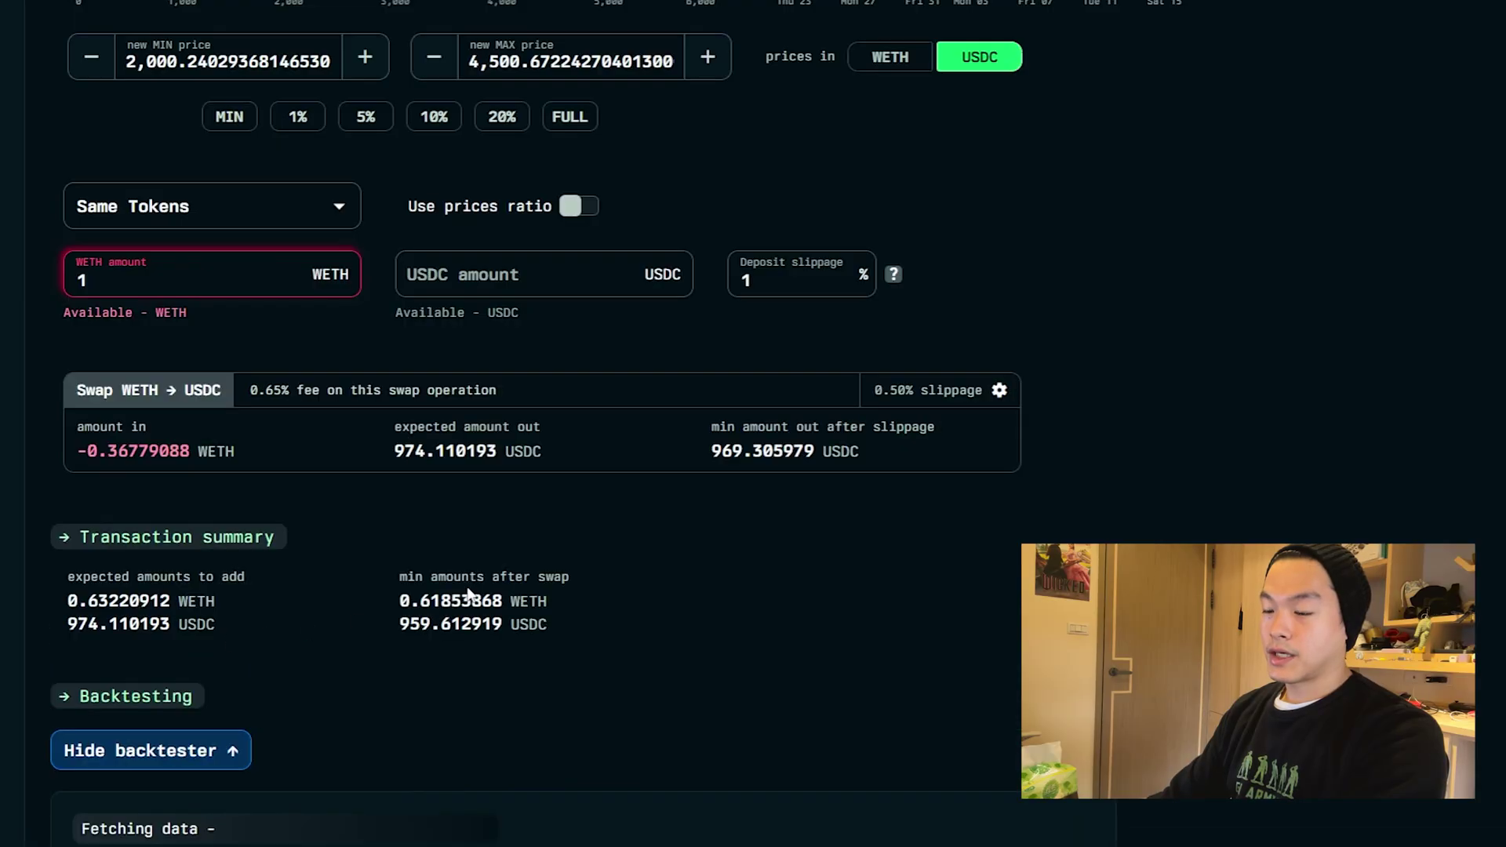
{"action": "scroll", "coordinate": [397, 379], "scroll_direction": "down", "scroll_amount": 5}
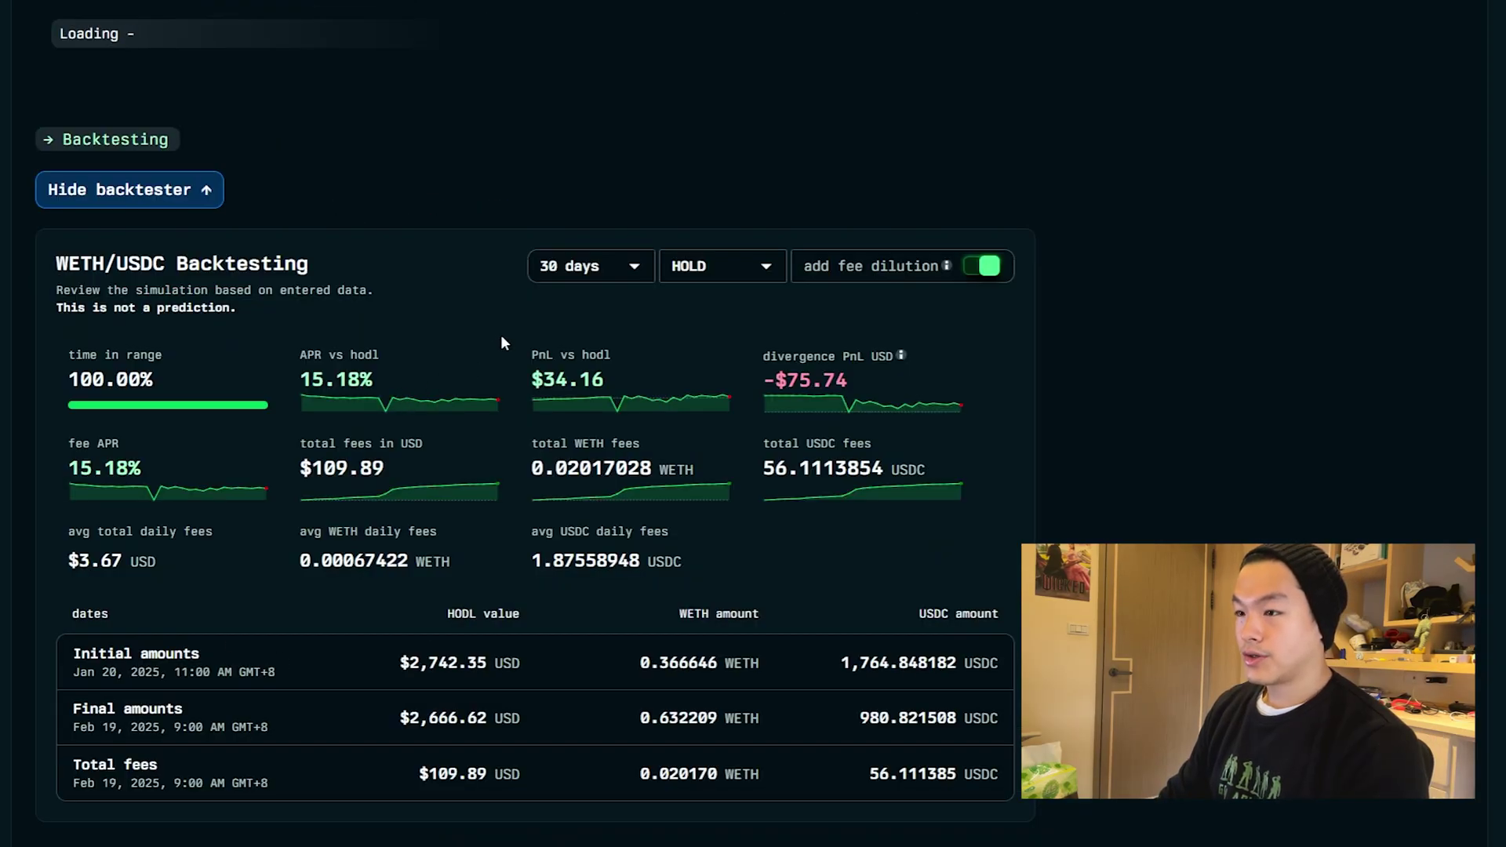
{"action": "scroll", "coordinate": [513, 306], "scroll_direction": "down", "scroll_amount": 1}
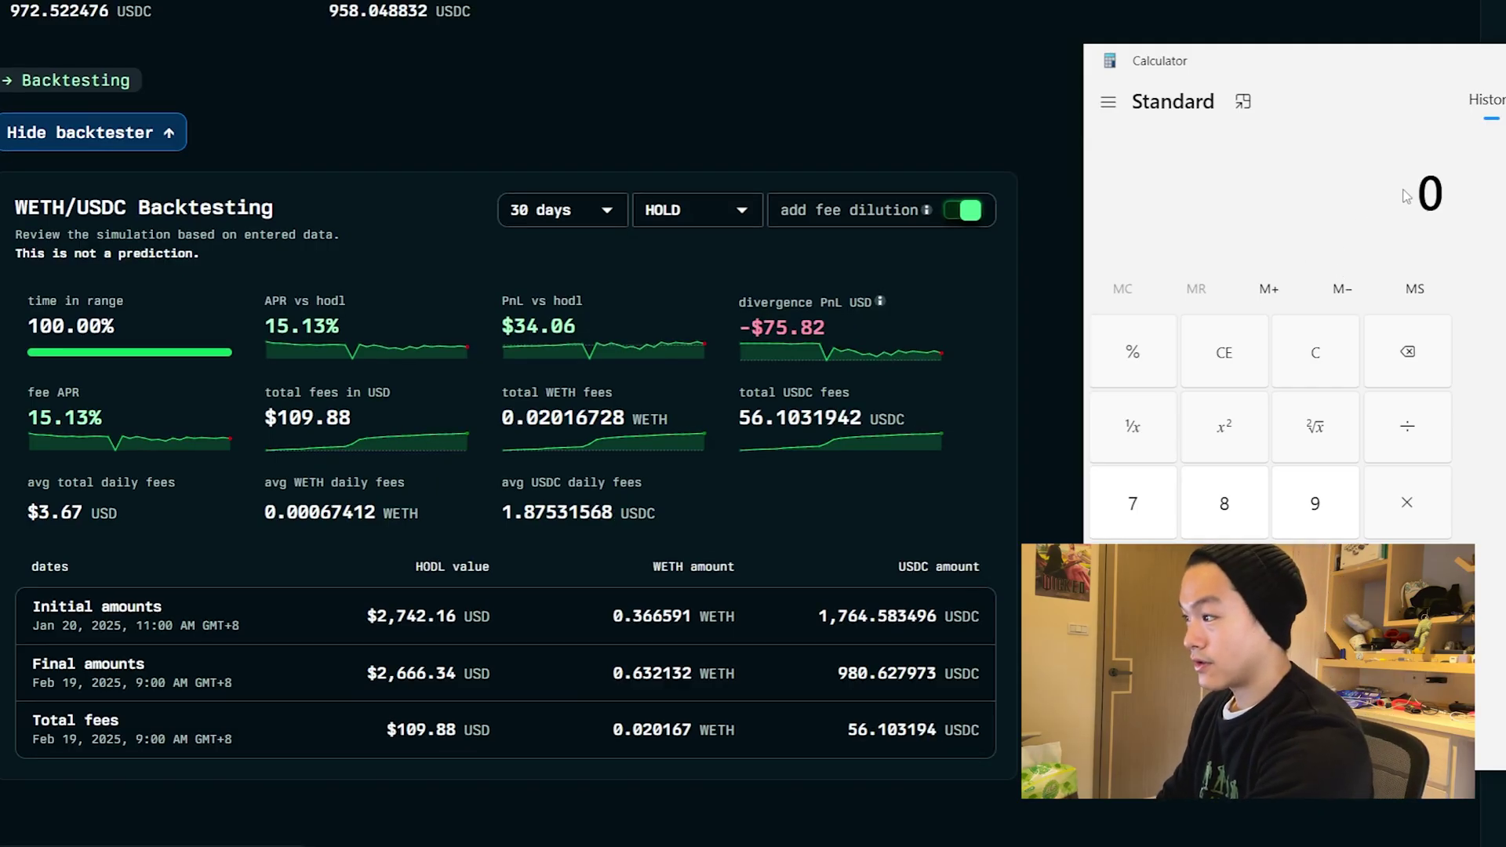
Step: Compute 110 × 12 = 1320, then 1320 ÷ 2650 ≈ 0.4981 in Calculator
{"action": "type", "text": "110"}
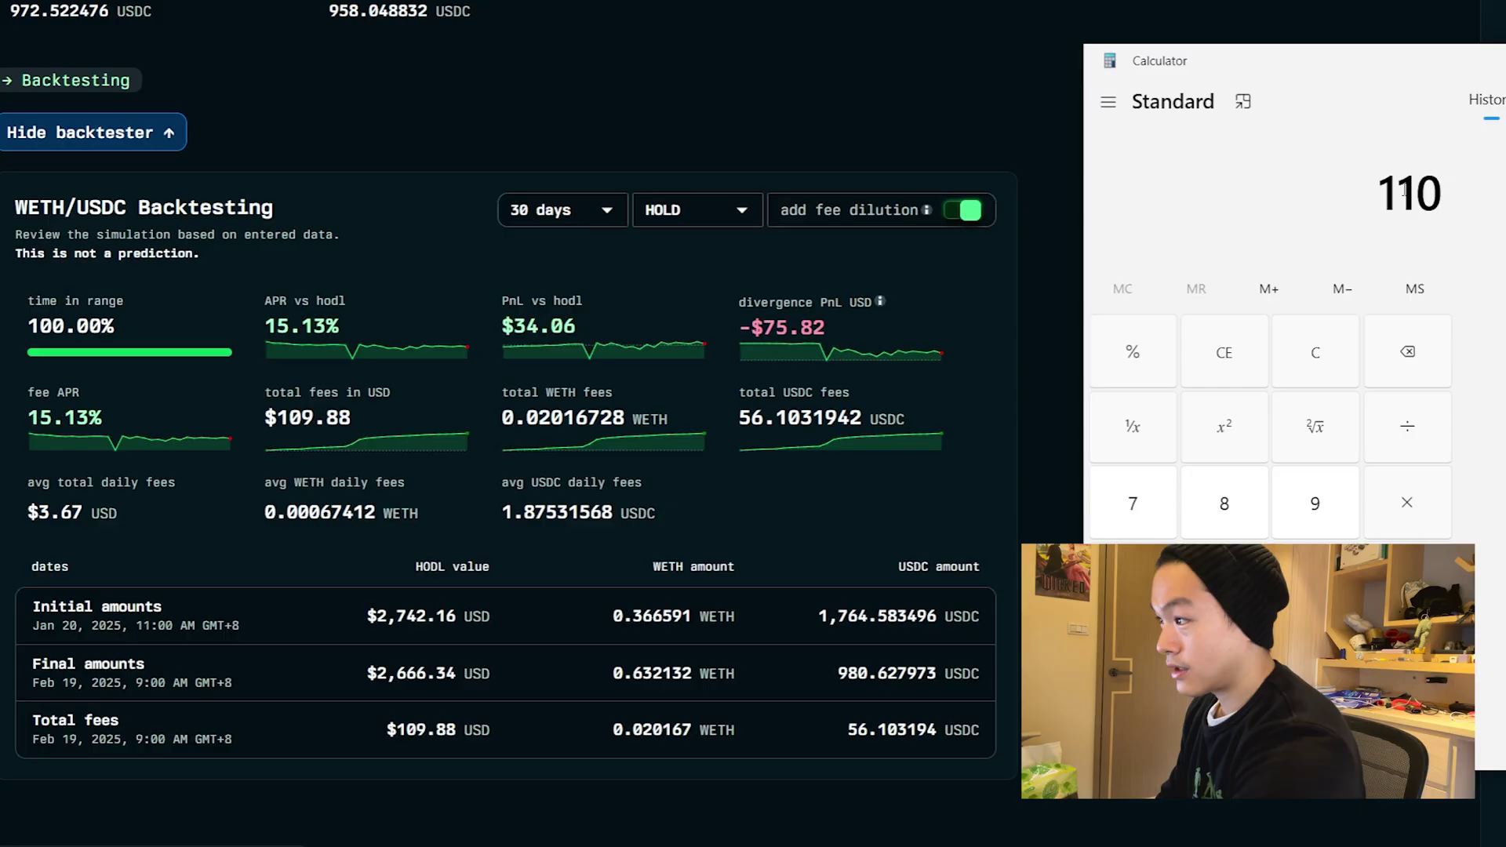
{"action": "type", "text": "*12"}
{"action": "key", "text": "Return"}
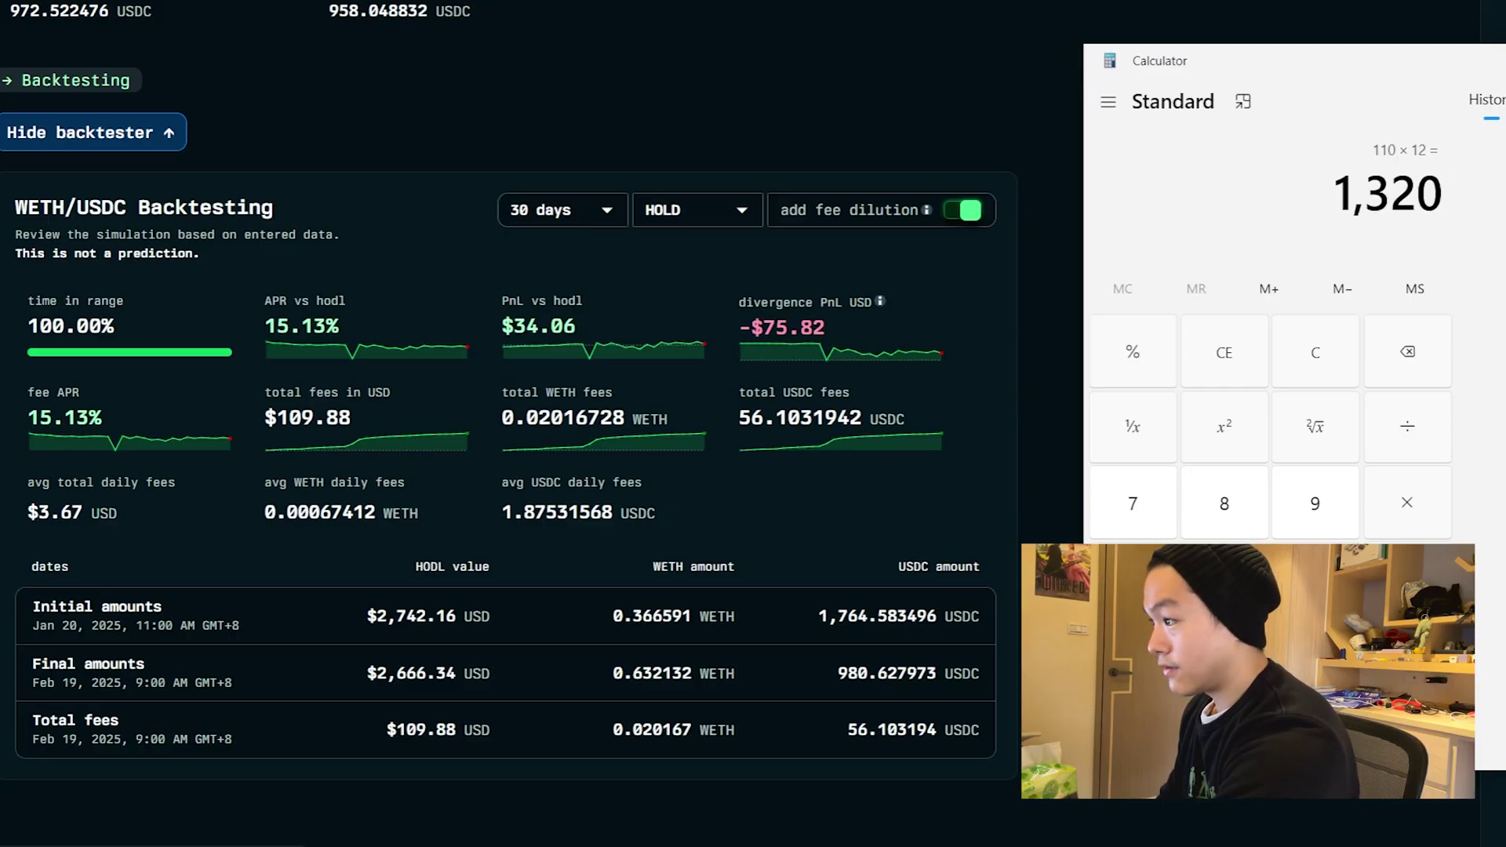
{"action": "type", "text": "/2"}
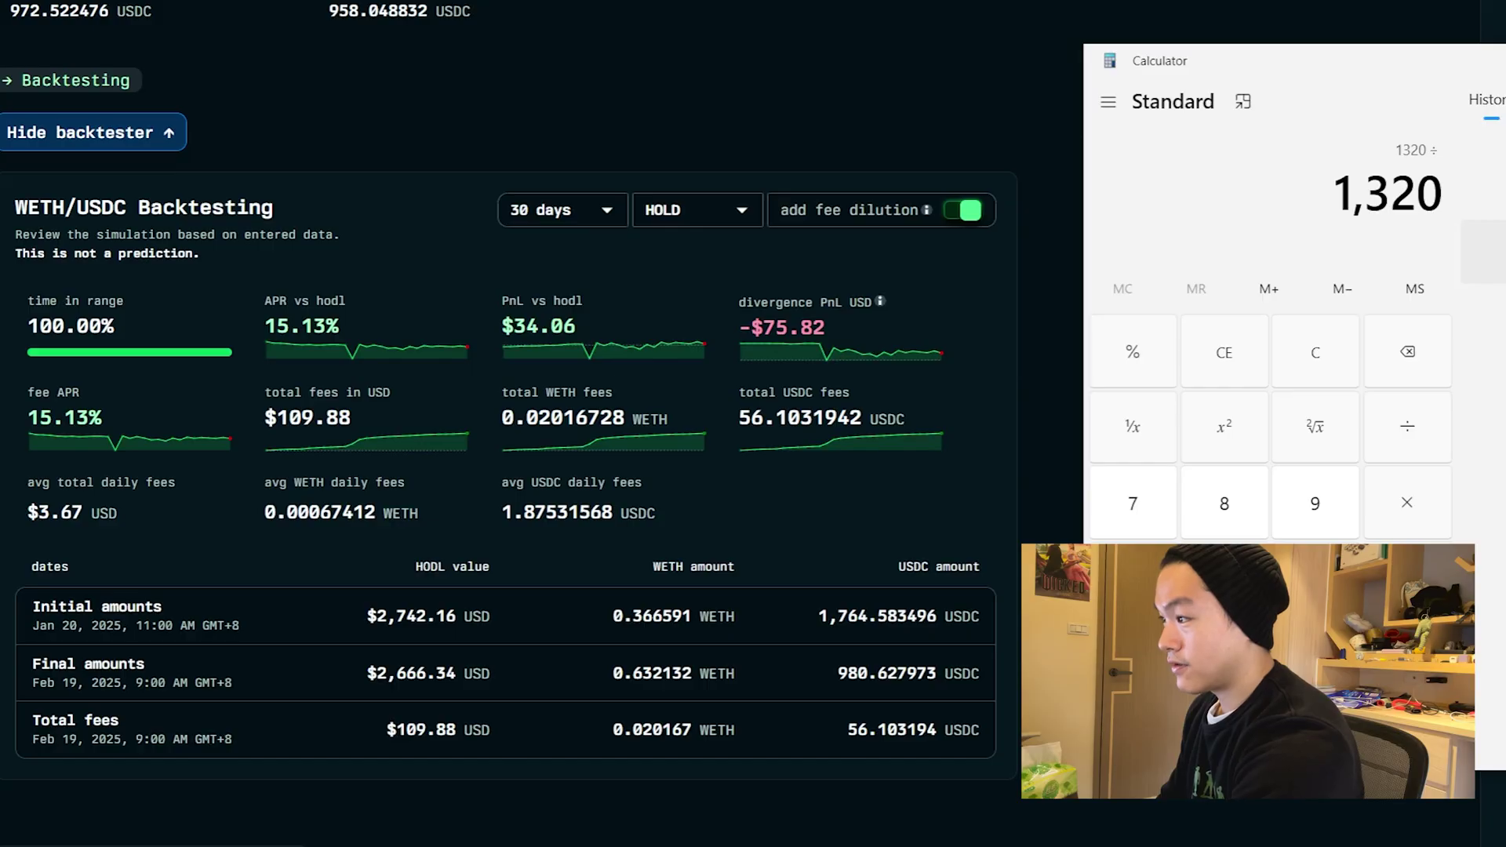
{"action": "type", "text": "650"}
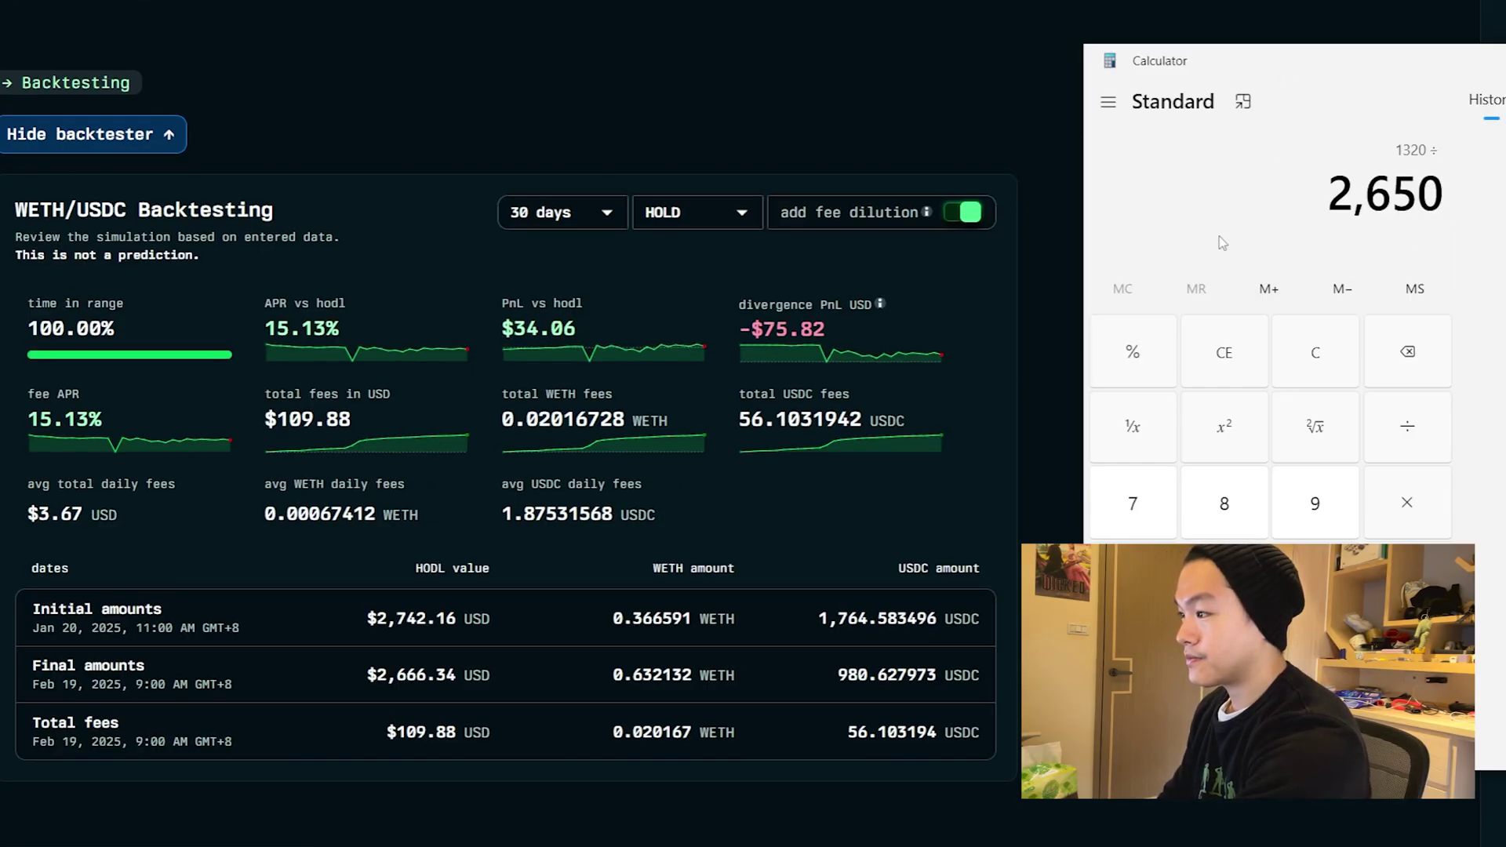
{"action": "key", "text": "Return"}
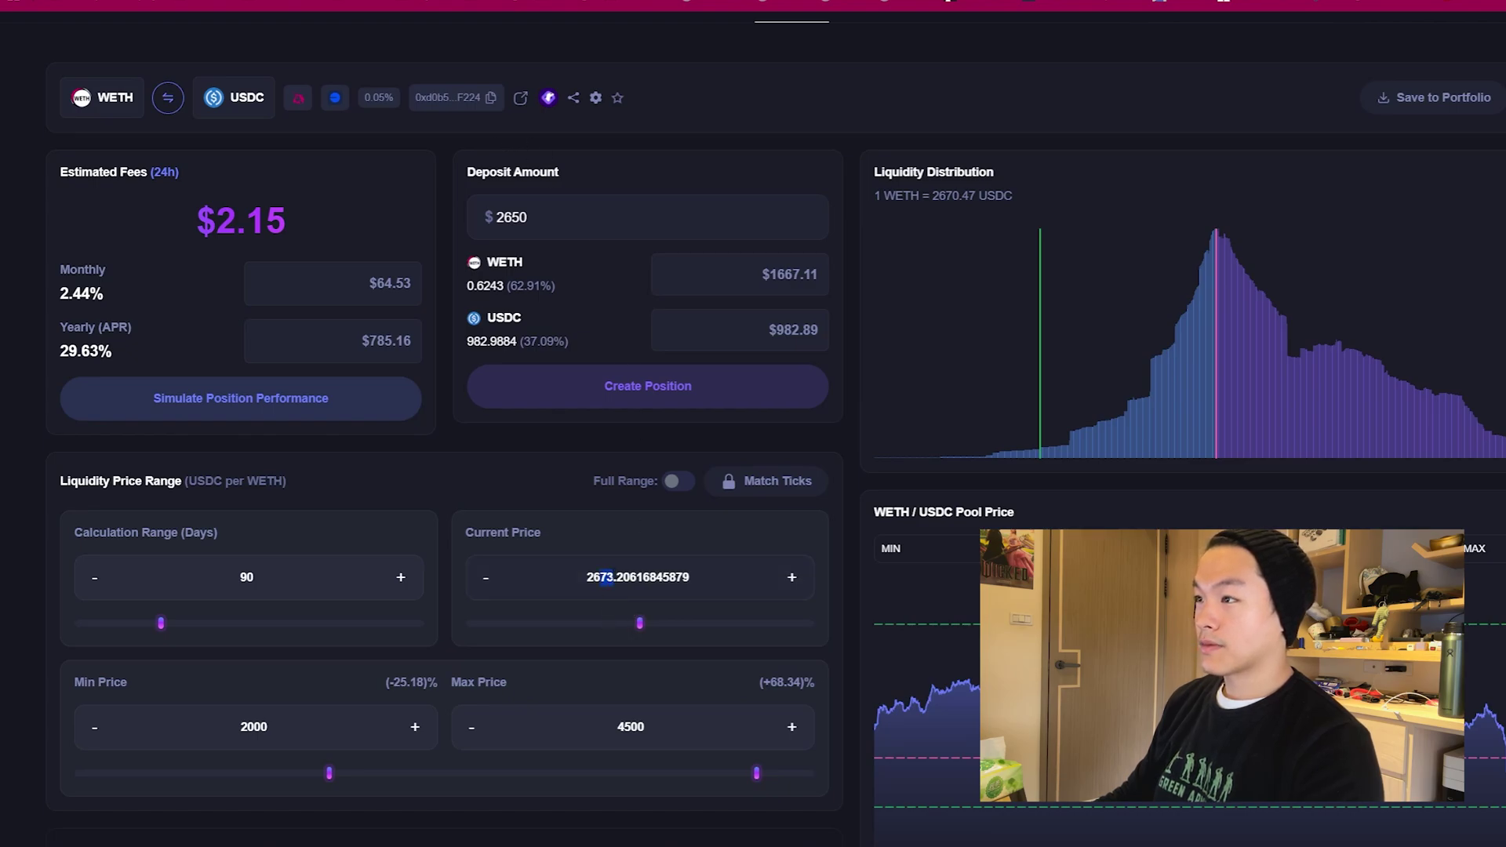
Step: Set the current price to 2650, splitting the deposit into 0.6362 WETH and about 951 USDC
{"action": "double_click", "coordinate": [606, 578]}
{"action": "type", "text": "2650"}
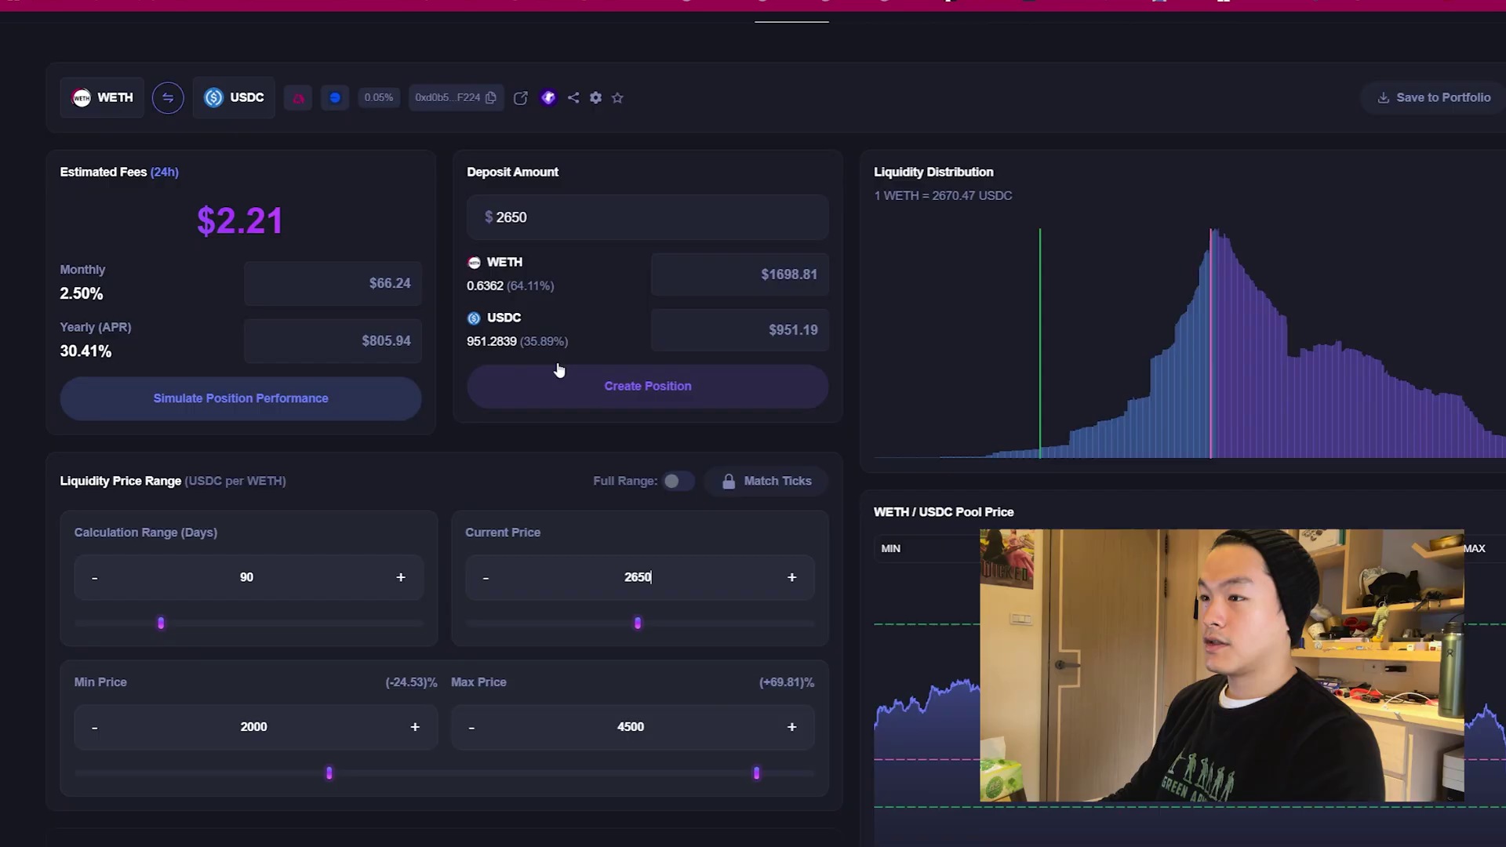
{"action": "key", "text": "ctrl+Tab"}
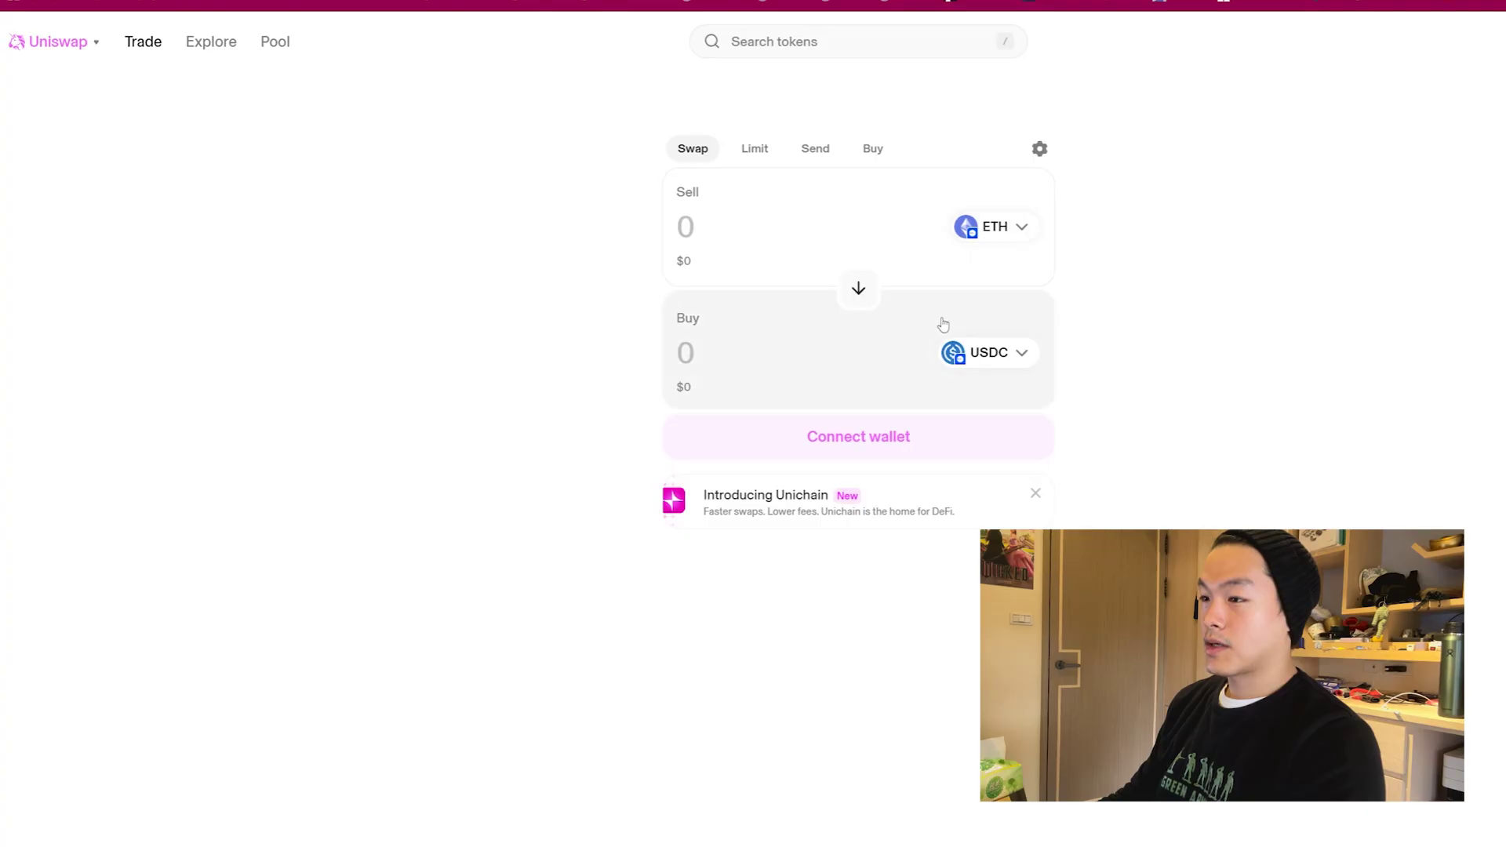
Step: Quote buying 950 USDC on Uniswap, which costs 0.35629 ETH
{"action": "left_click", "coordinate": [722, 342]}
{"action": "type", "text": "9520"}
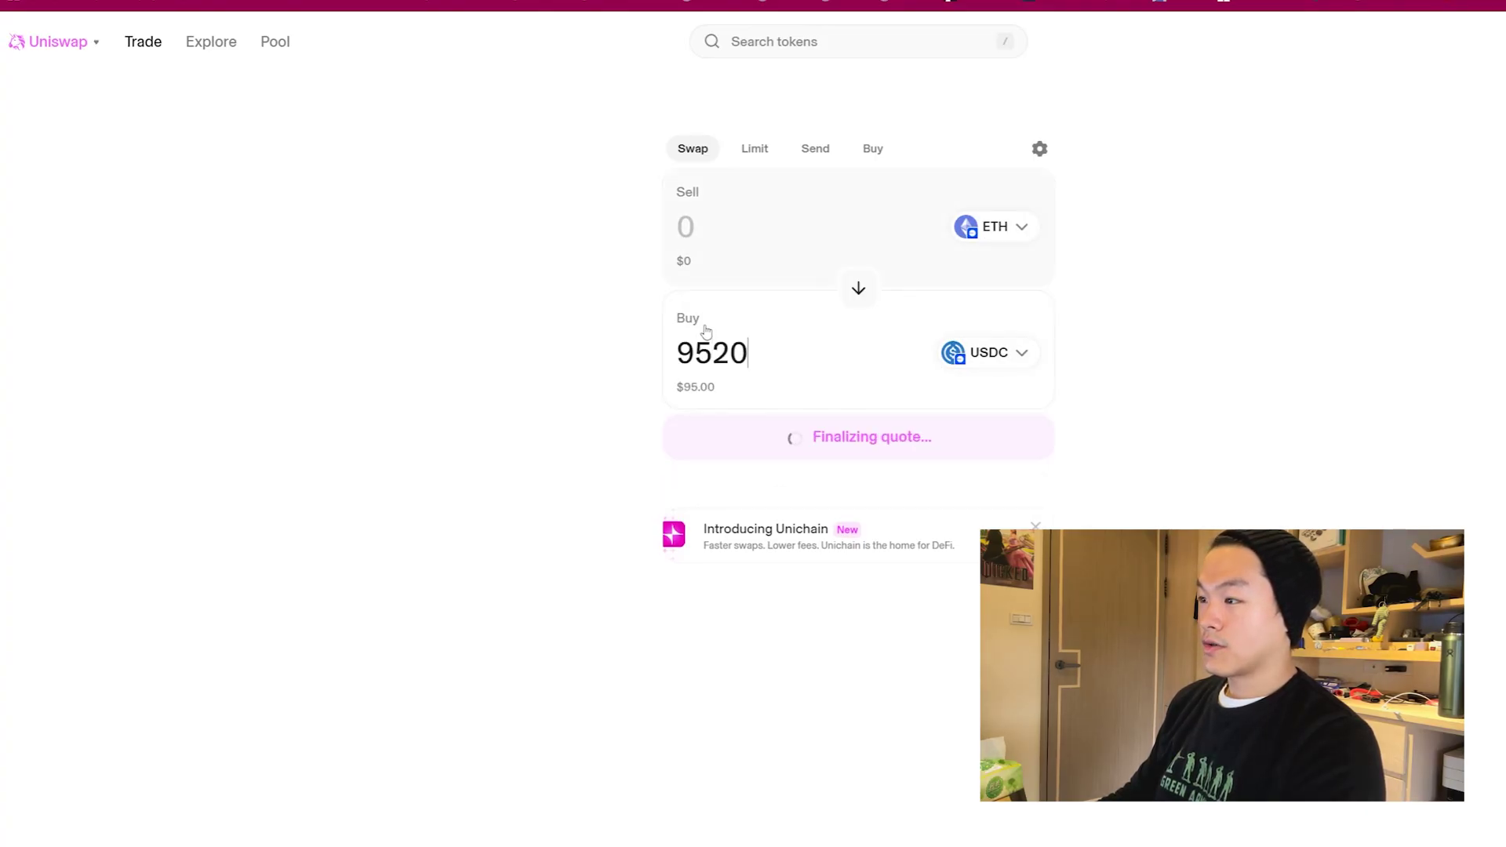
{"action": "key", "text": "BackSpace"}
{"action": "key", "text": "BackSpace"}
{"action": "type", "text": "0"}
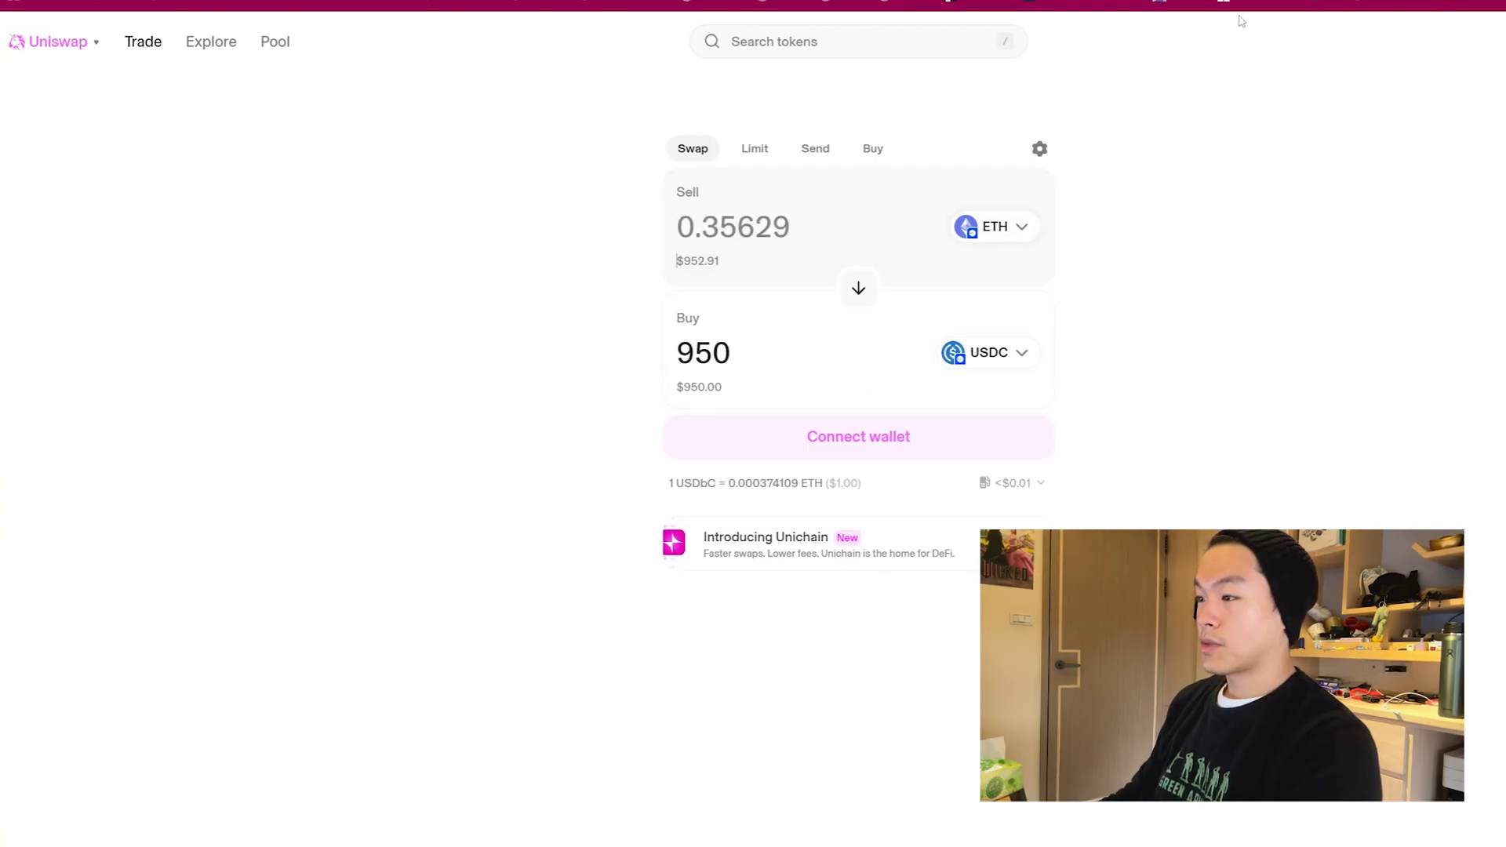
{"action": "left_click", "coordinate": [284, 39]}
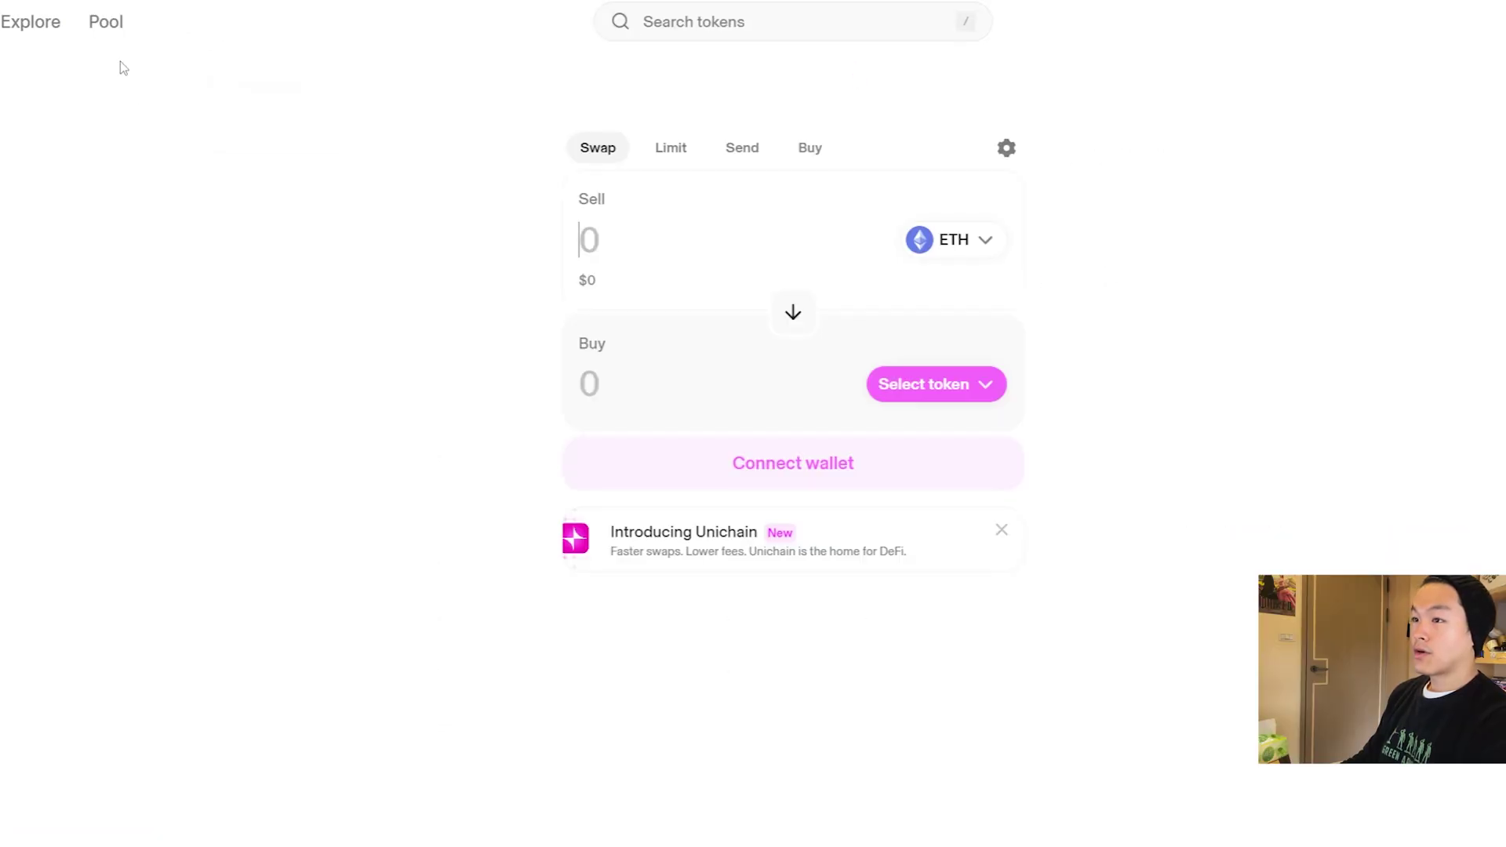
Step: Start a new liquidity position pairing Base ETH with USDC
{"action": "left_click", "coordinate": [113, 23]}
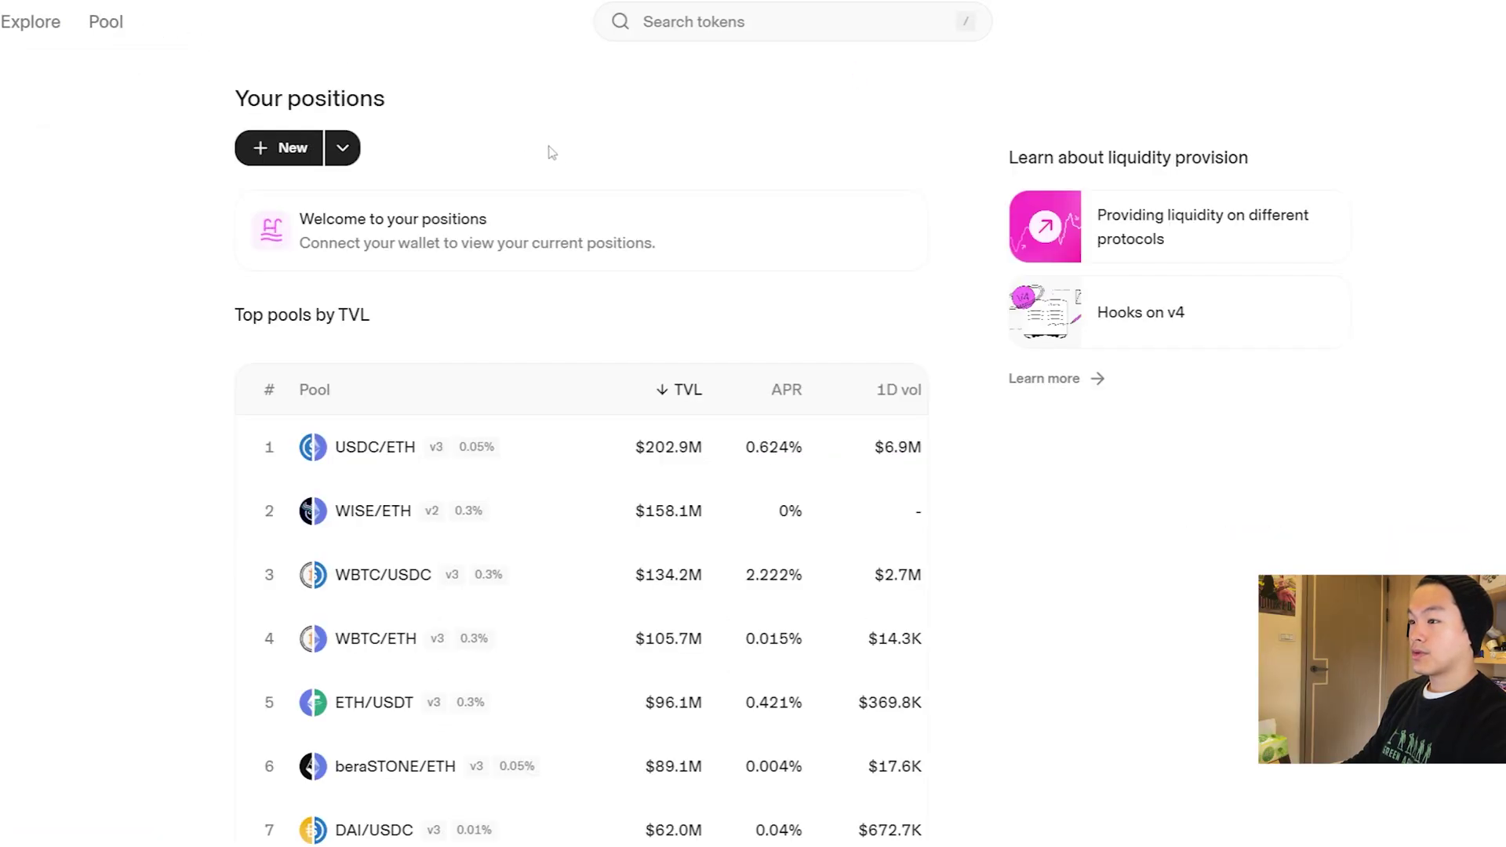
{"action": "left_click", "coordinate": [289, 147]}
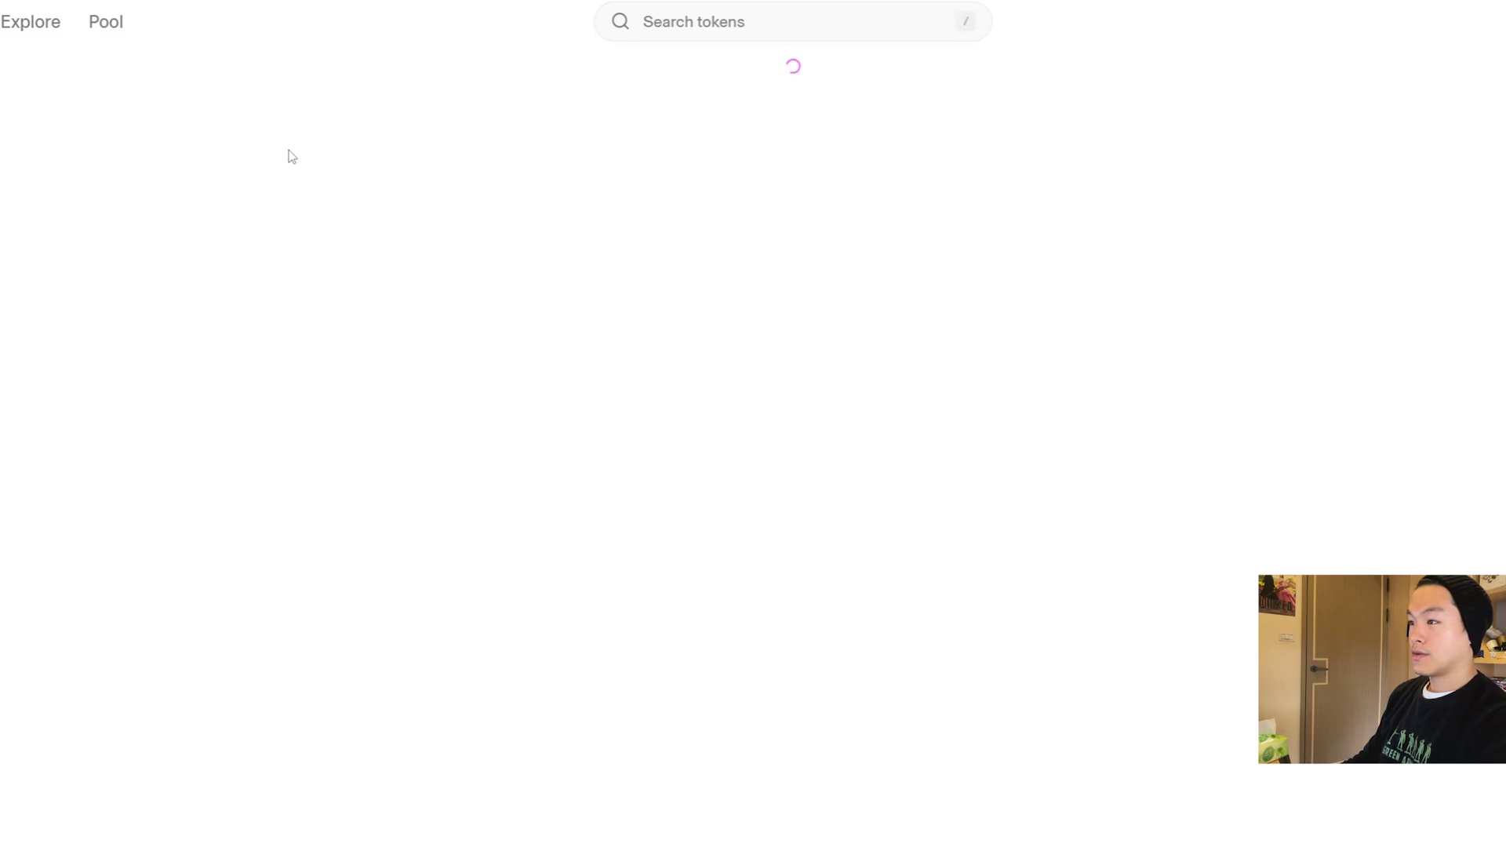
{"action": "left_click", "coordinate": [836, 324]}
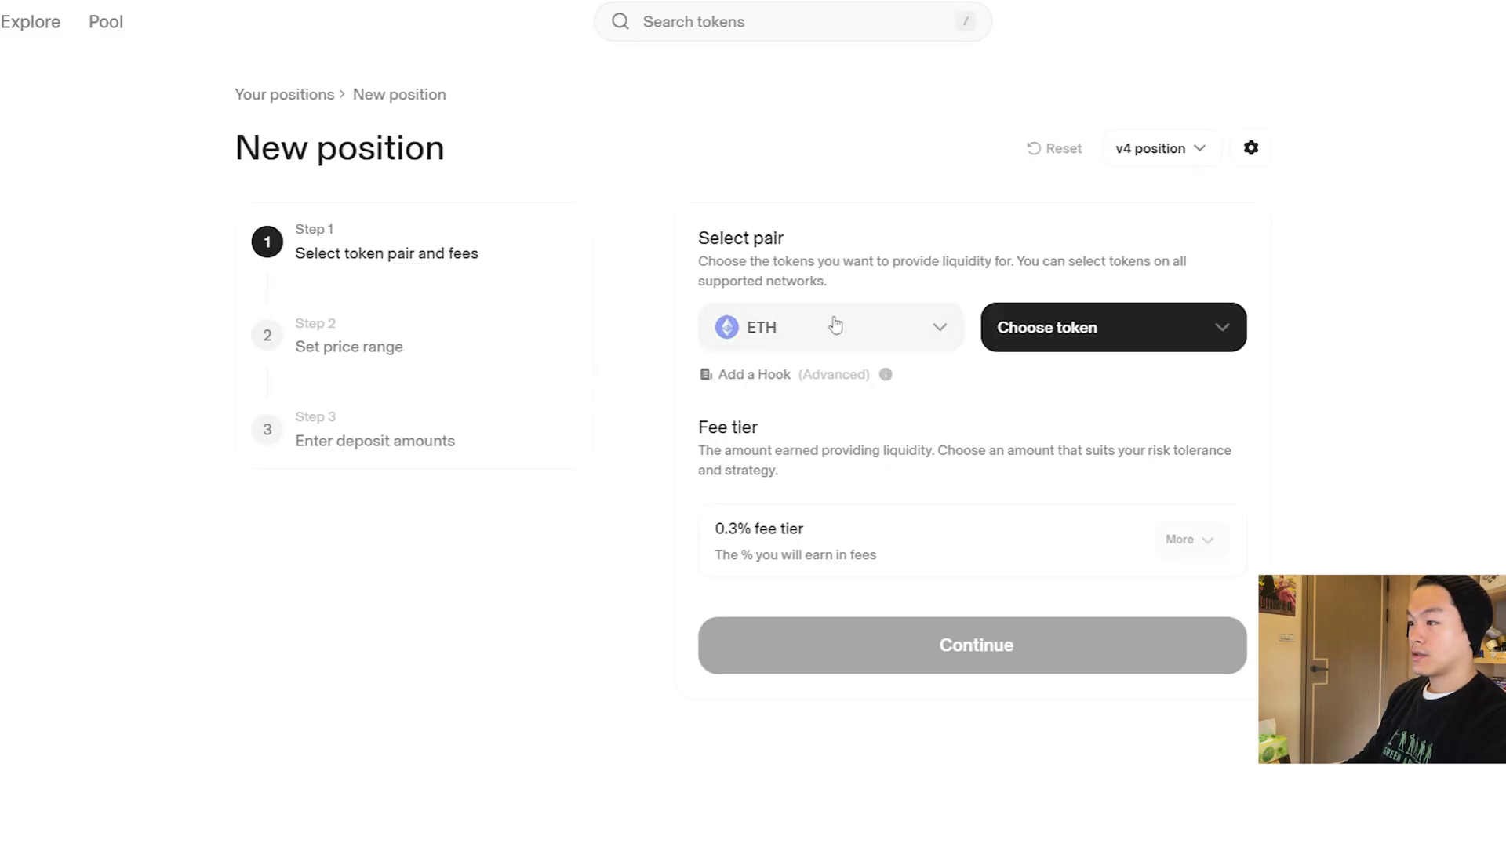
{"action": "left_click", "coordinate": [950, 210]}
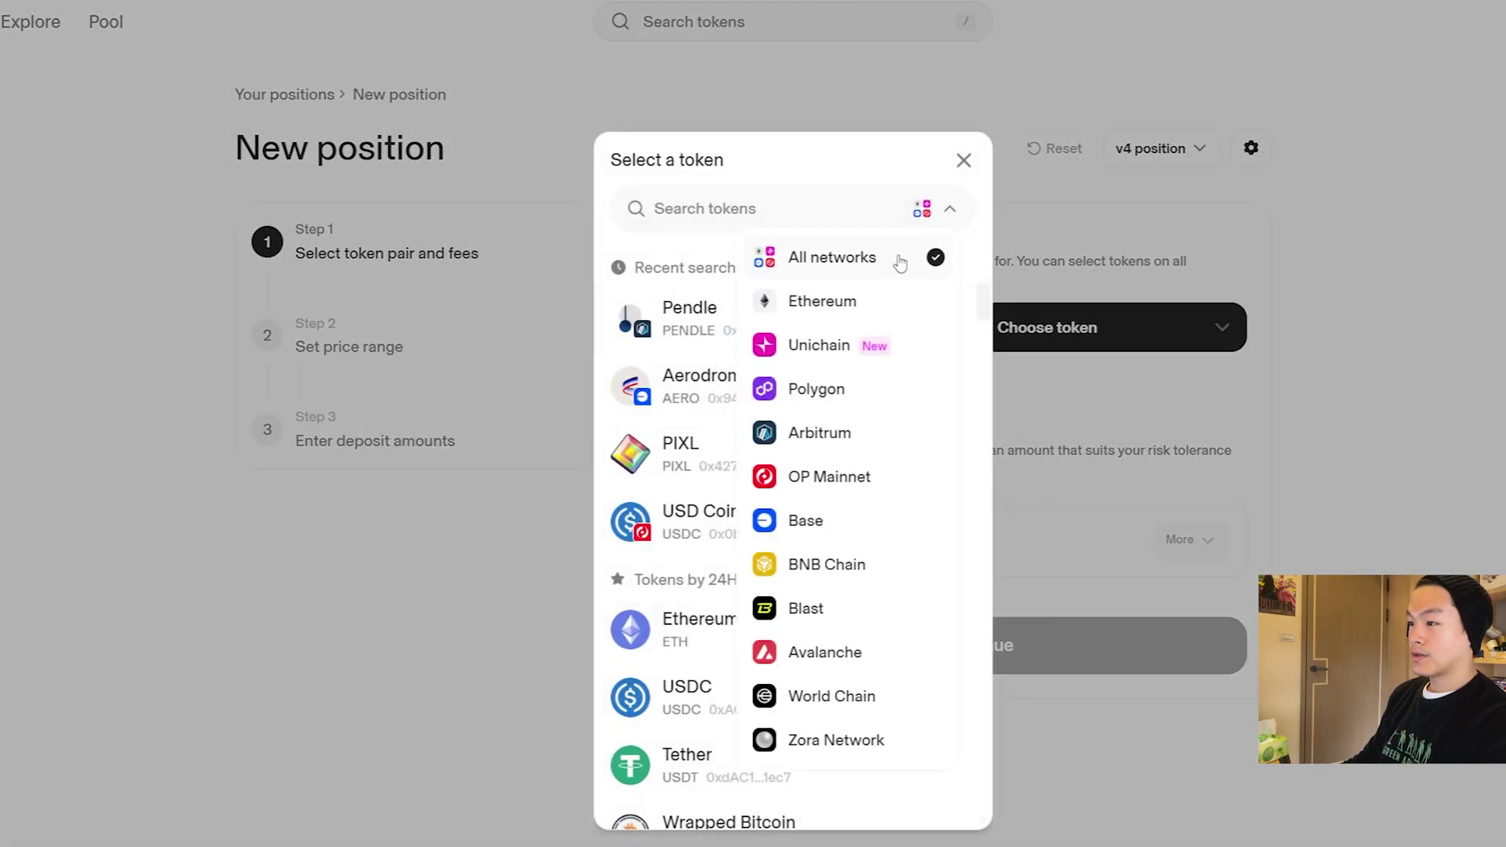
{"action": "left_click", "coordinate": [852, 518]}
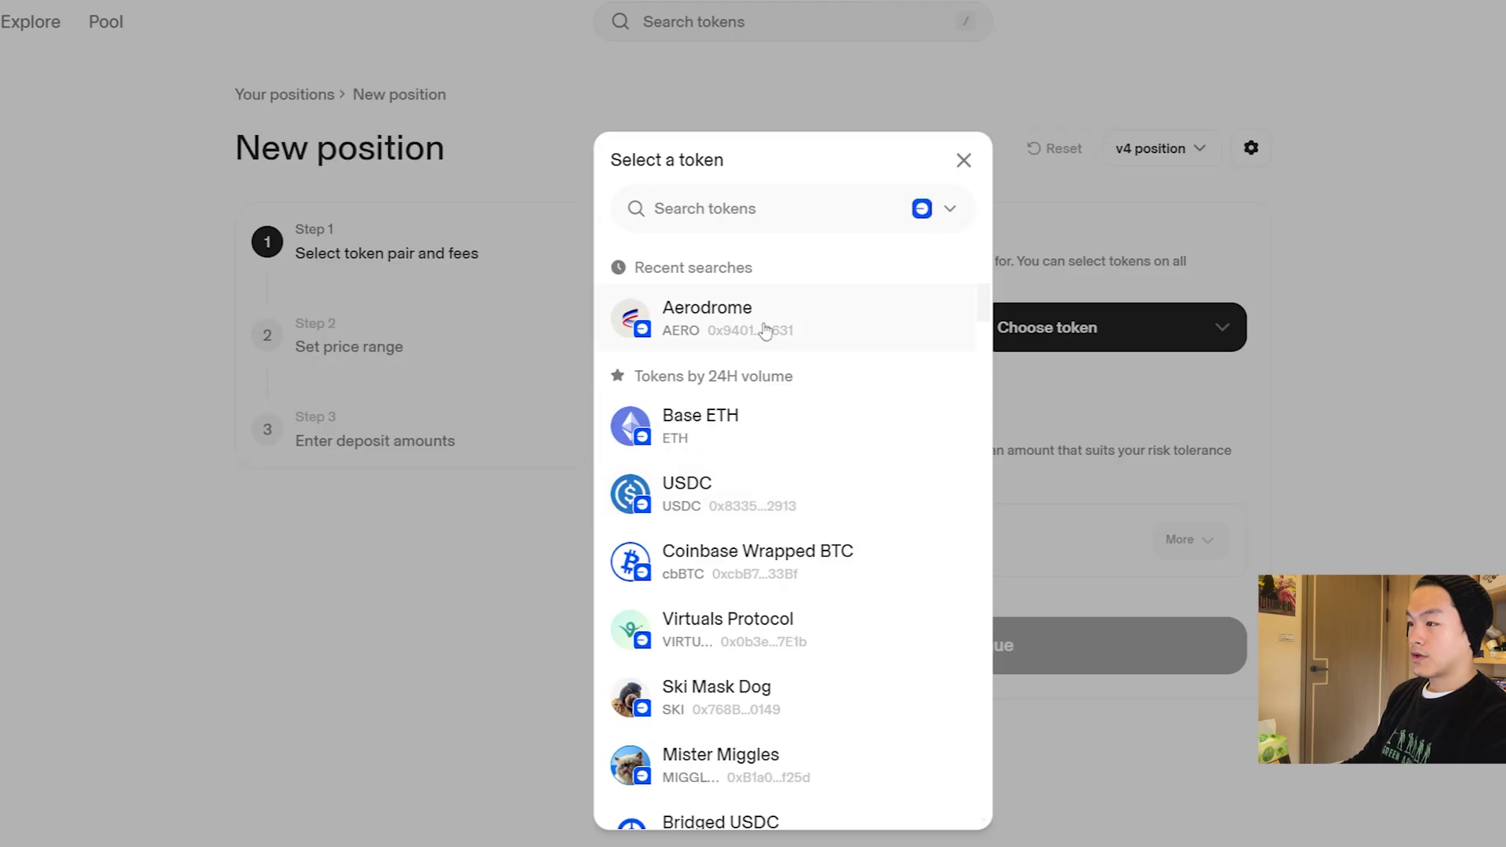
{"action": "left_click", "coordinate": [816, 428]}
{"action": "left_click", "coordinate": [1107, 357]}
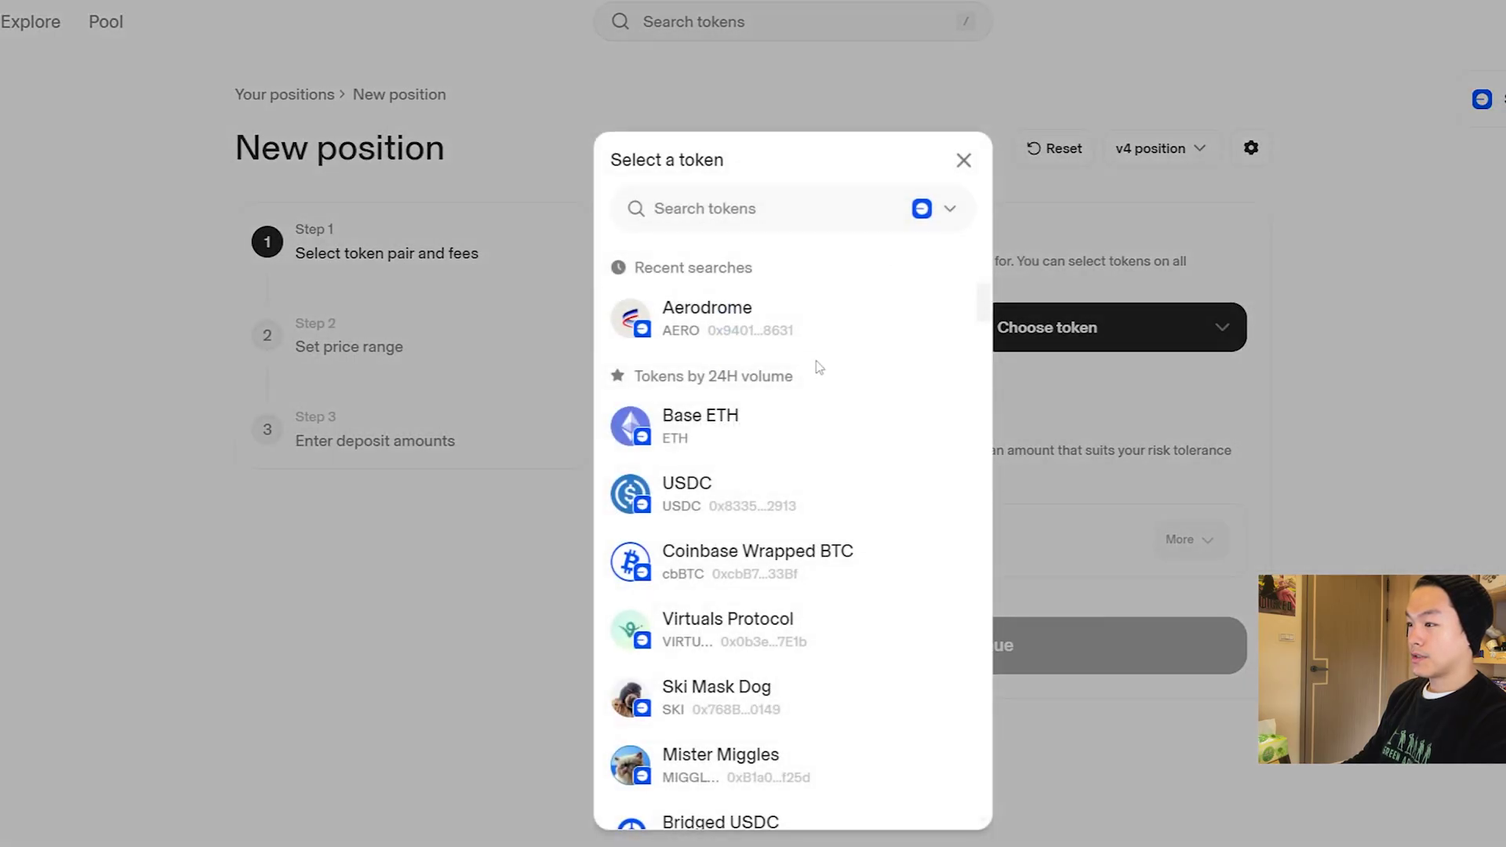
{"action": "left_click", "coordinate": [793, 494]}
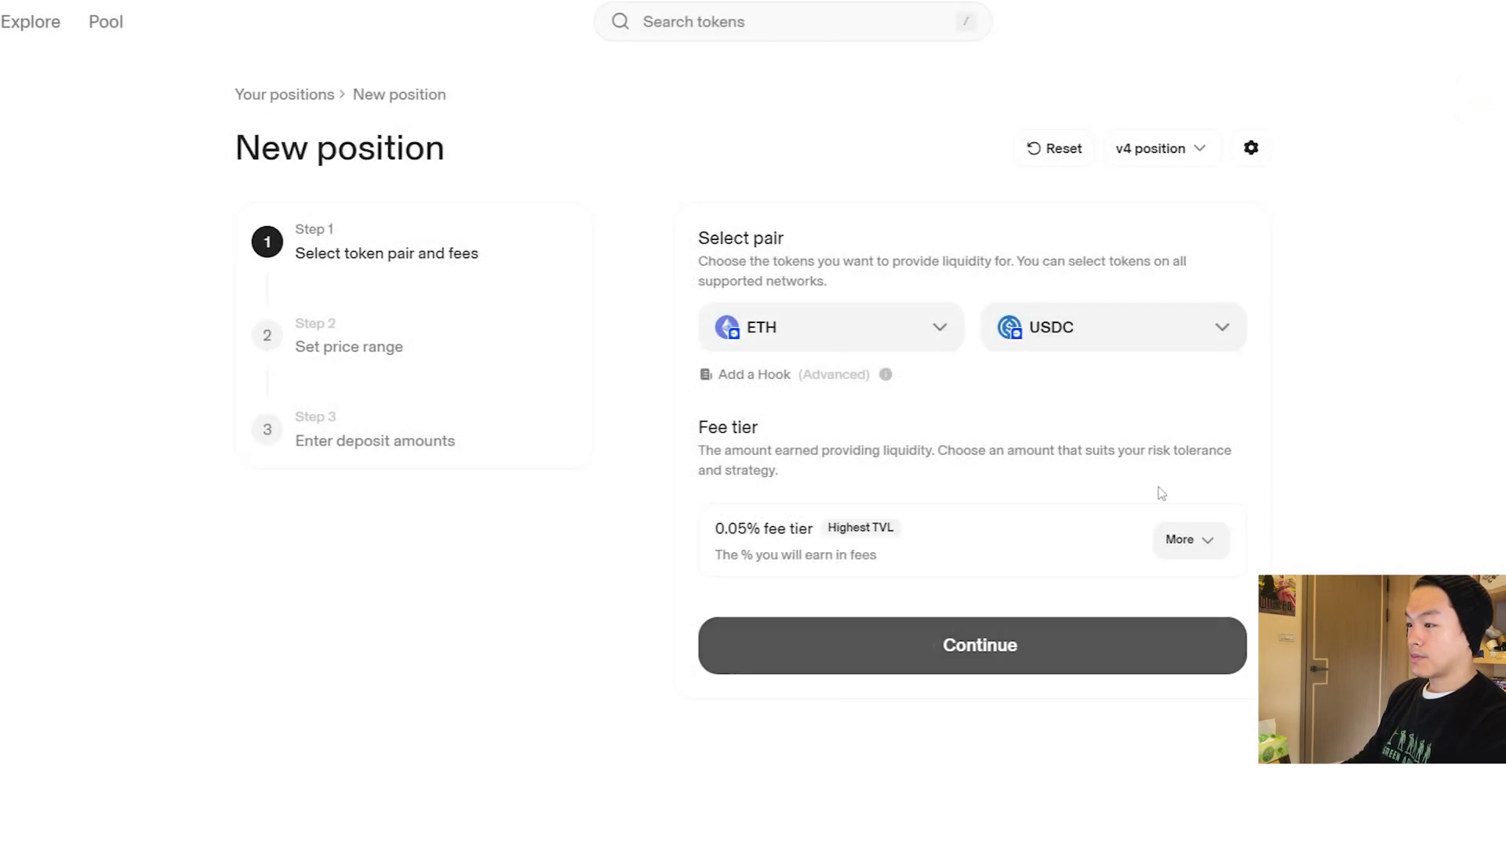
Step: Make it a v3 position on the 0.05% fee tier and continue to the price range
{"action": "left_click", "coordinate": [1184, 154]}
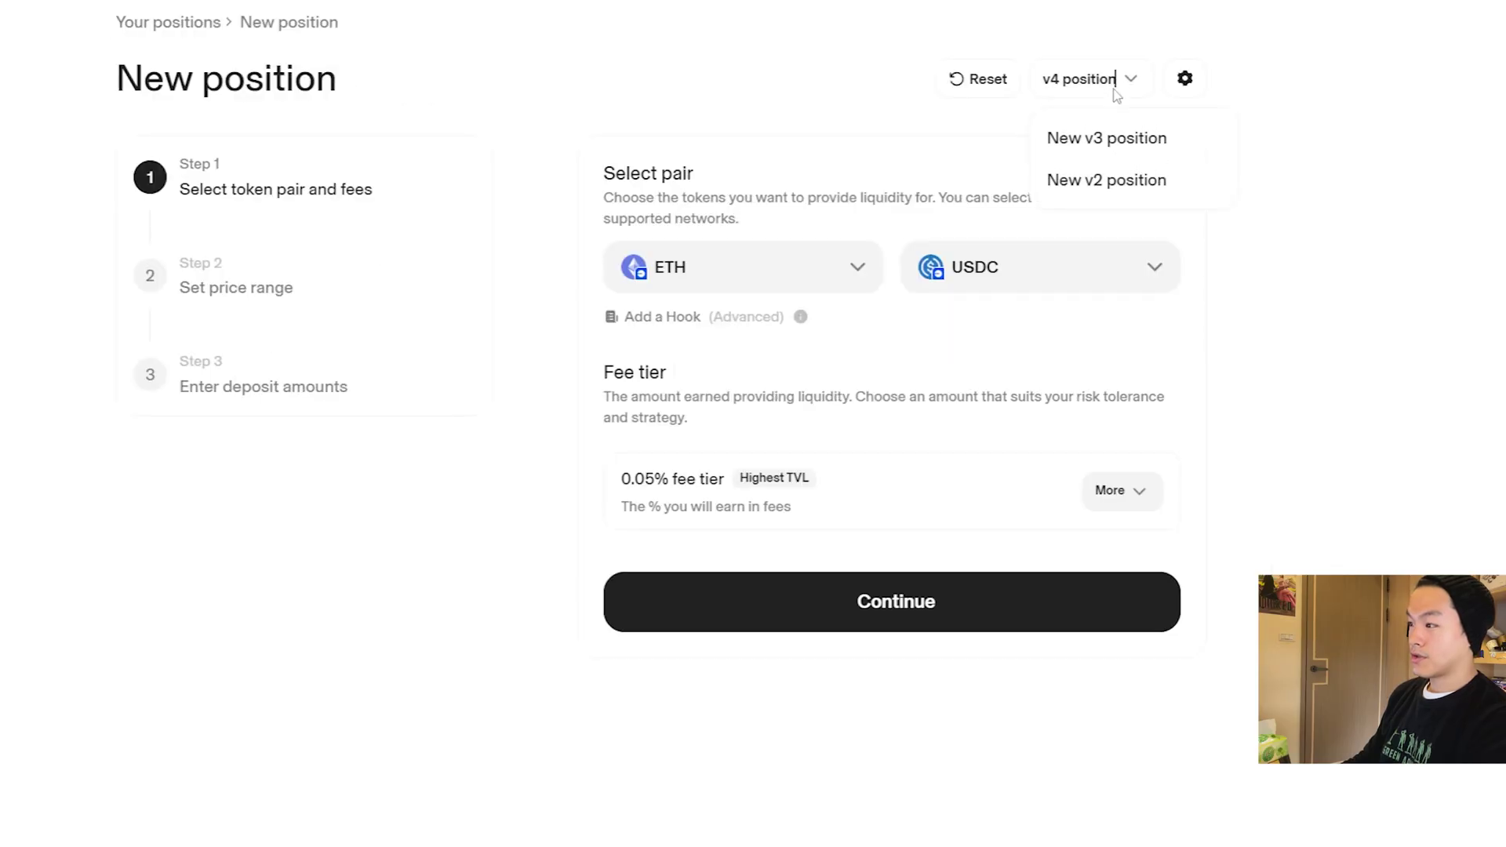
{"action": "left_click", "coordinate": [1127, 144]}
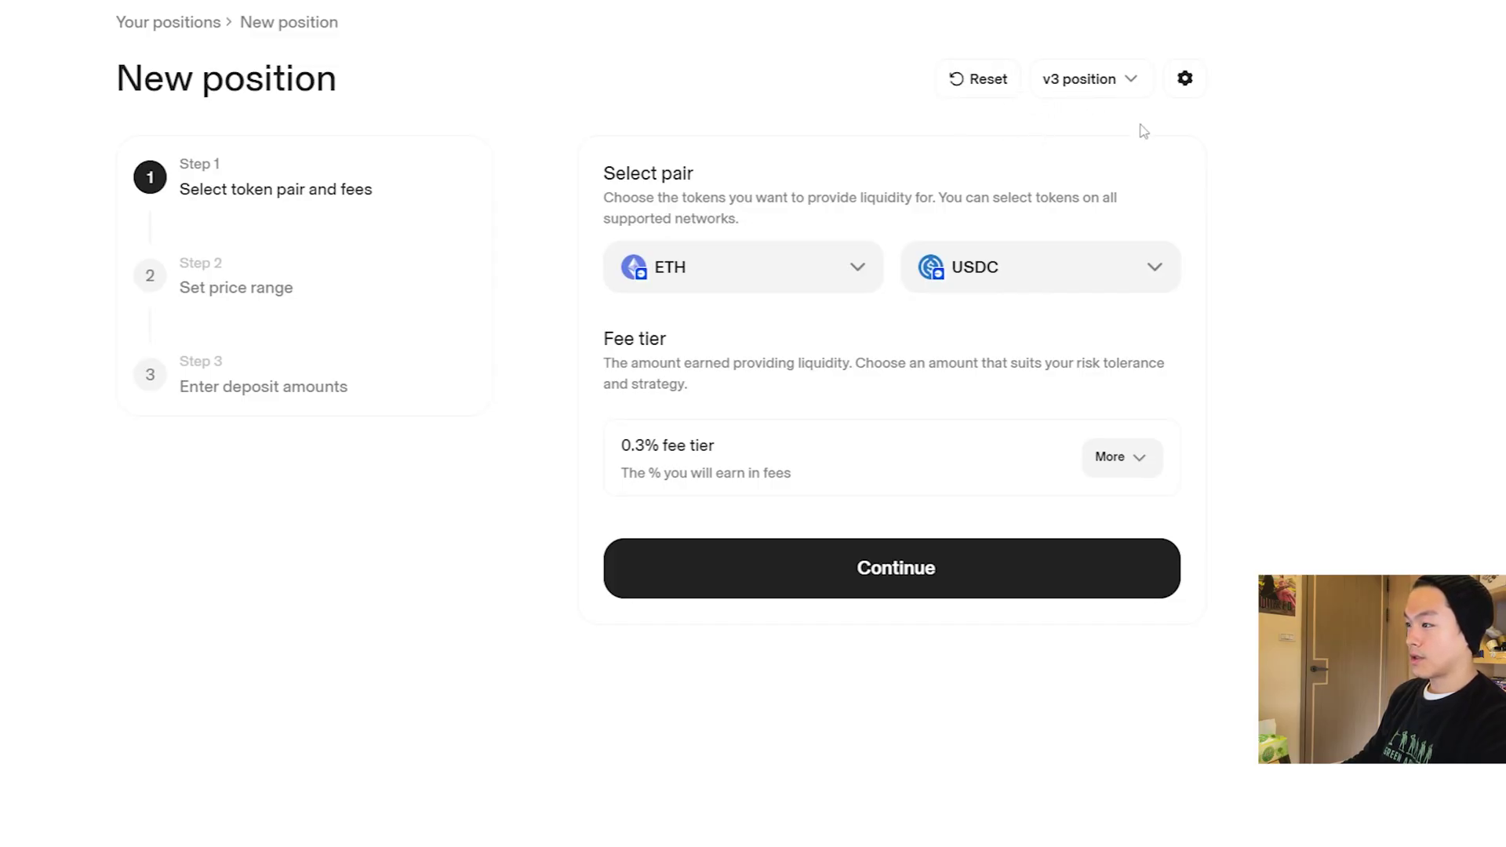
{"action": "left_click", "coordinate": [1129, 466]}
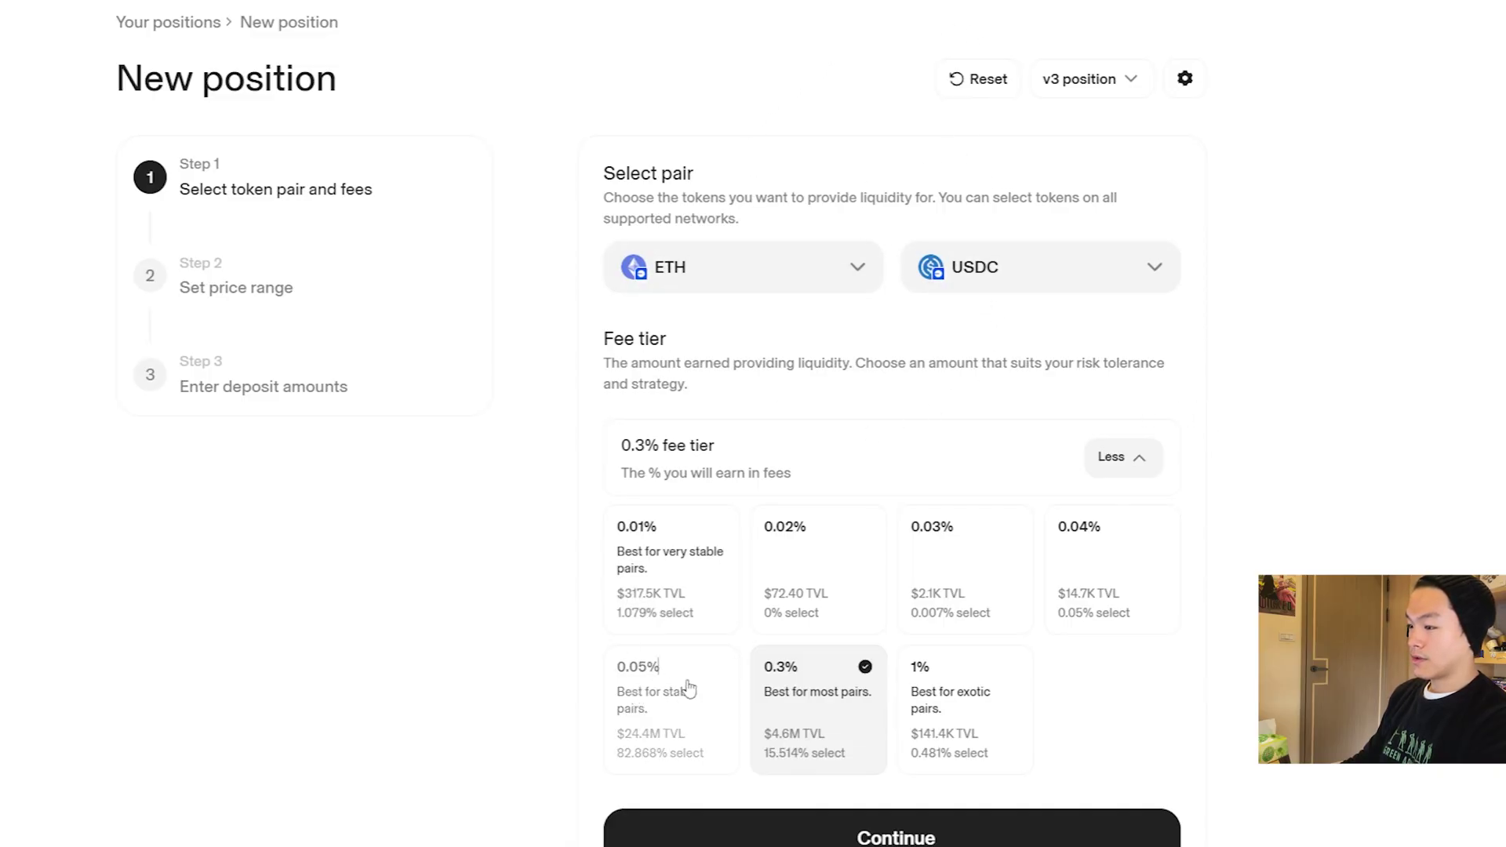
{"action": "left_click", "coordinate": [639, 690]}
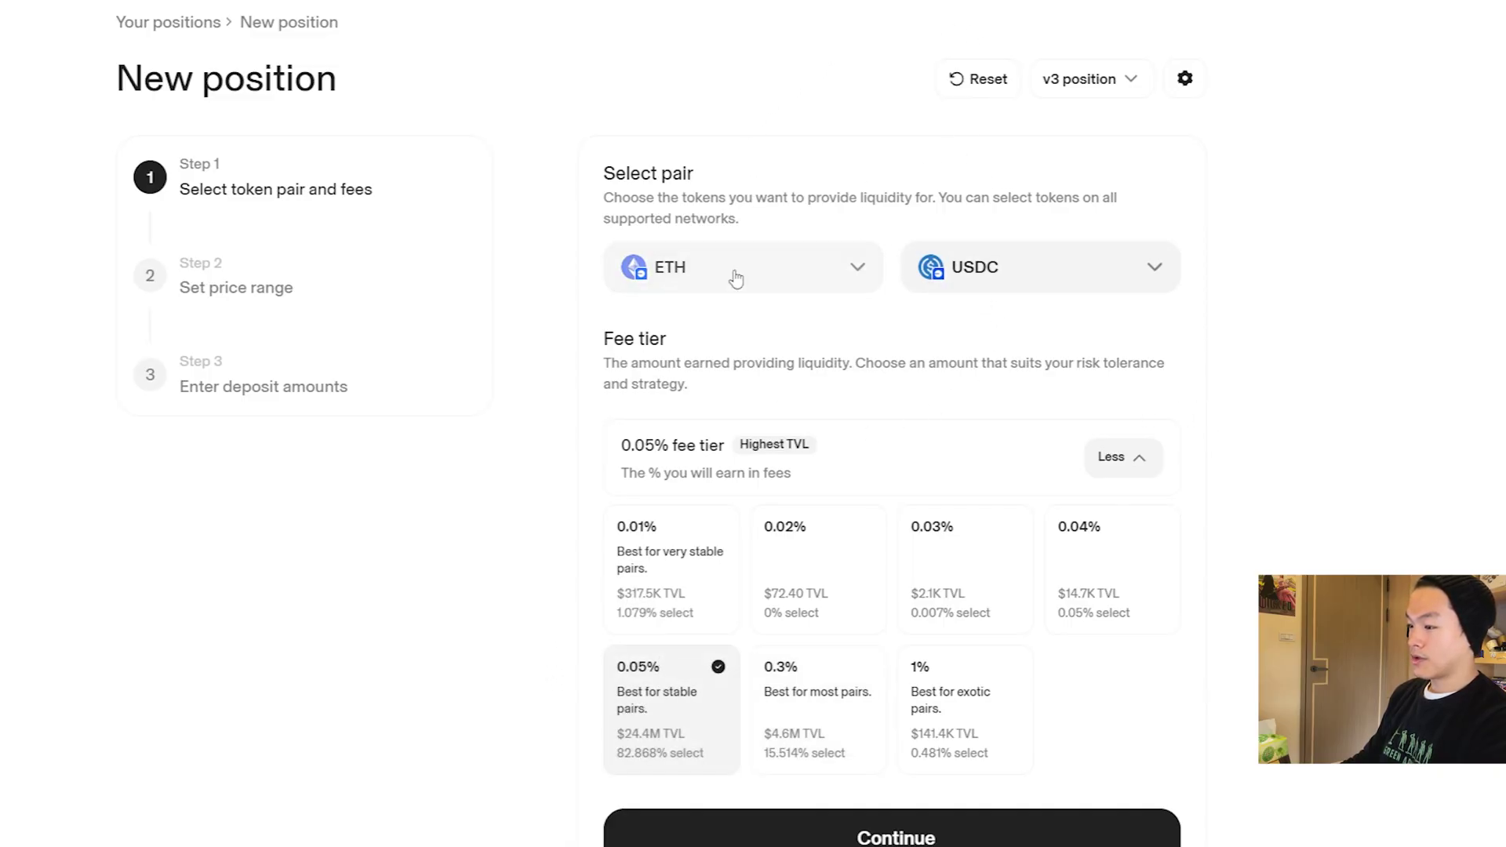
{"action": "left_click", "coordinate": [954, 837]}
Step: Set a custom range of 2000 to 4500 USDC per ETH, then continue to deposits
{"action": "scroll", "coordinate": [967, 298], "scroll_direction": "down", "scroll_amount": 2}
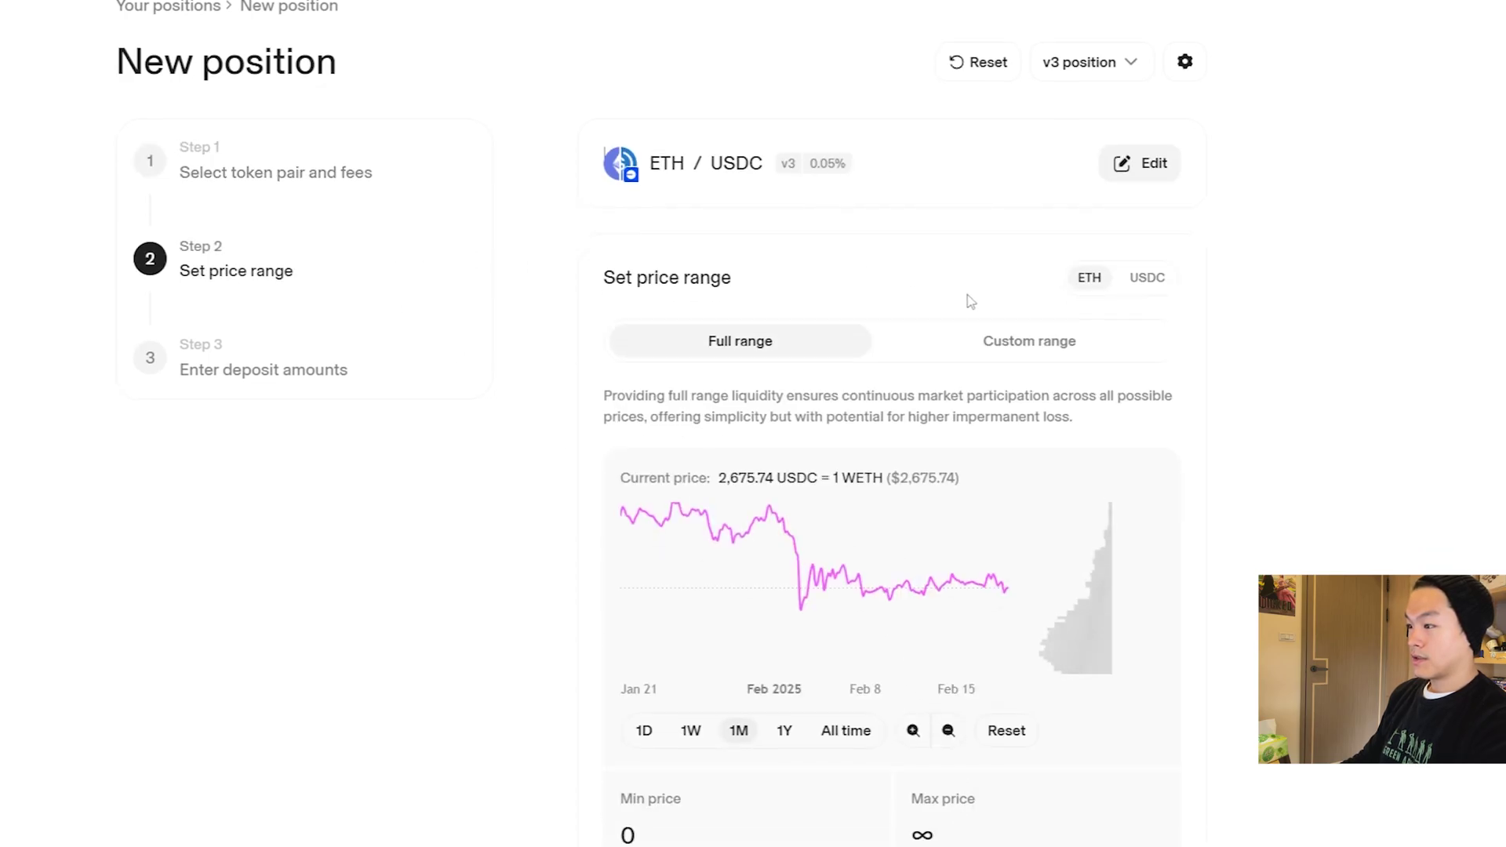
{"action": "left_click", "coordinate": [1056, 268]}
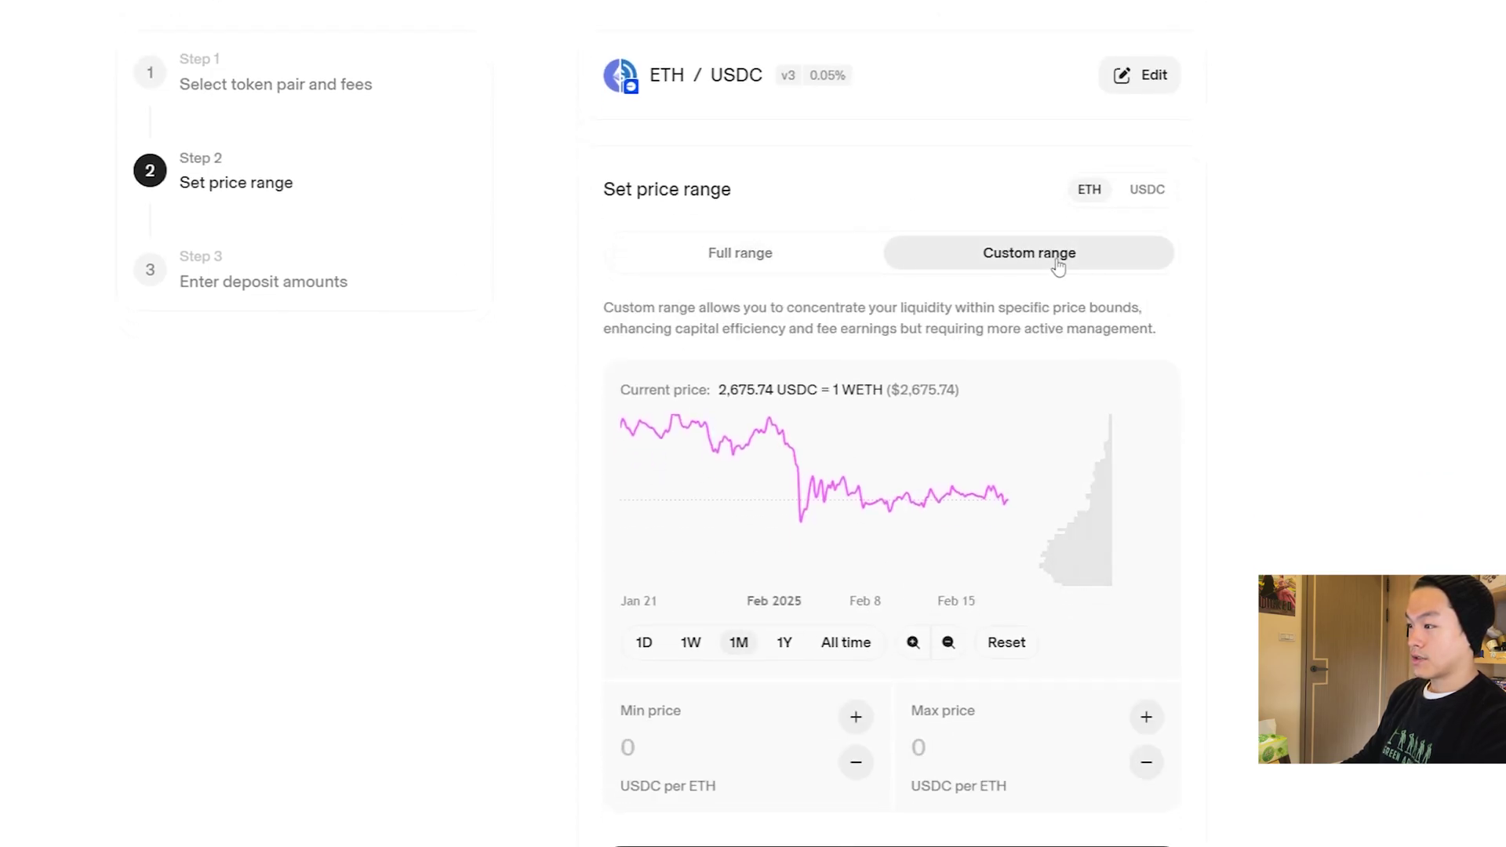
{"action": "scroll", "coordinate": [985, 490], "scroll_direction": "down", "scroll_amount": 1}
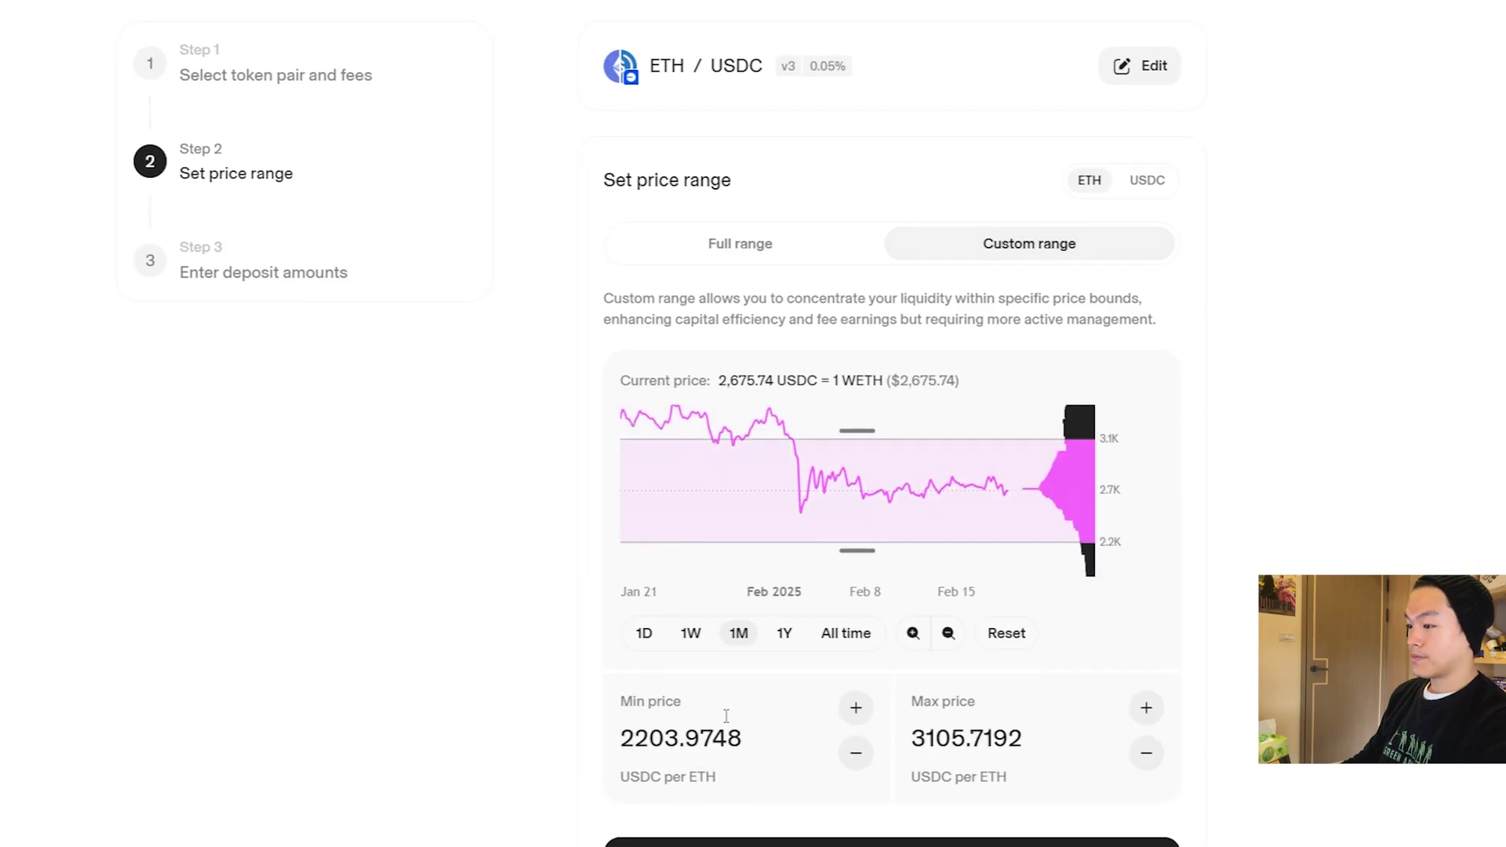
{"action": "double_click", "coordinate": [752, 732]}
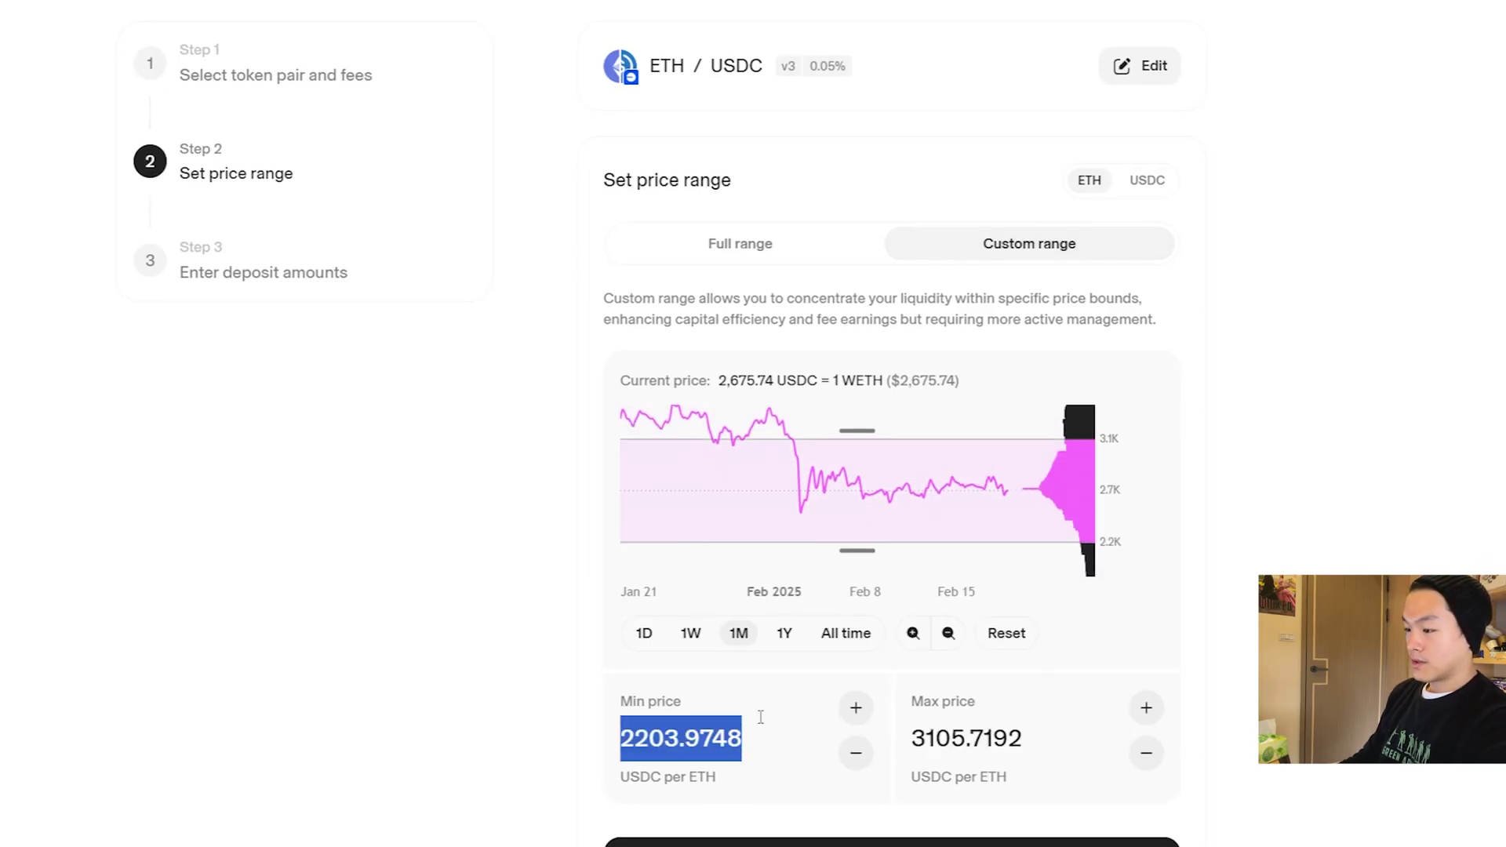
{"action": "type", "text": "2000"}
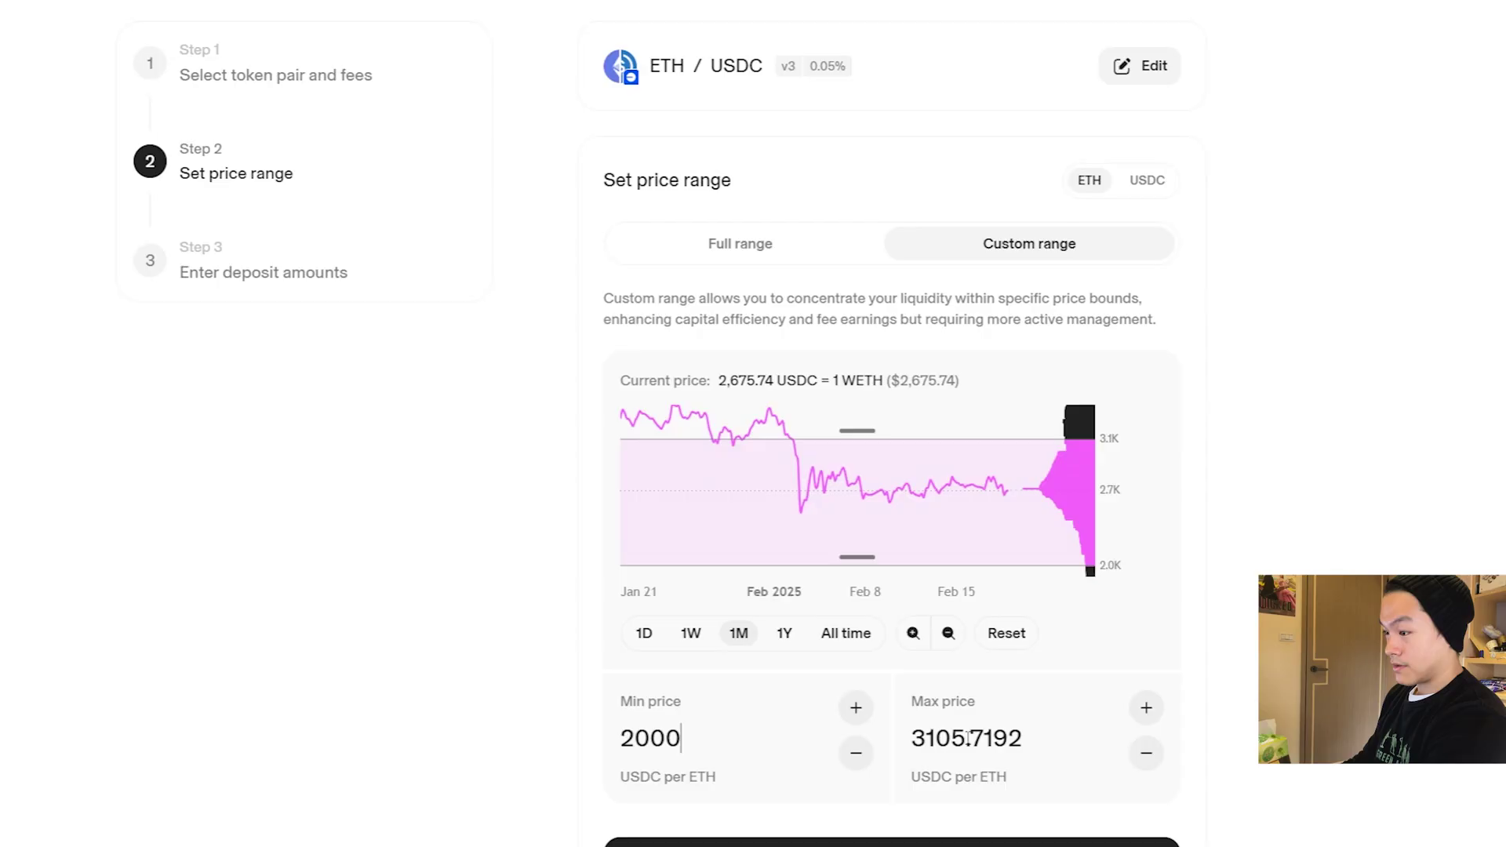
{"action": "double_click", "coordinate": [970, 734]}
{"action": "type", "text": "4500"}
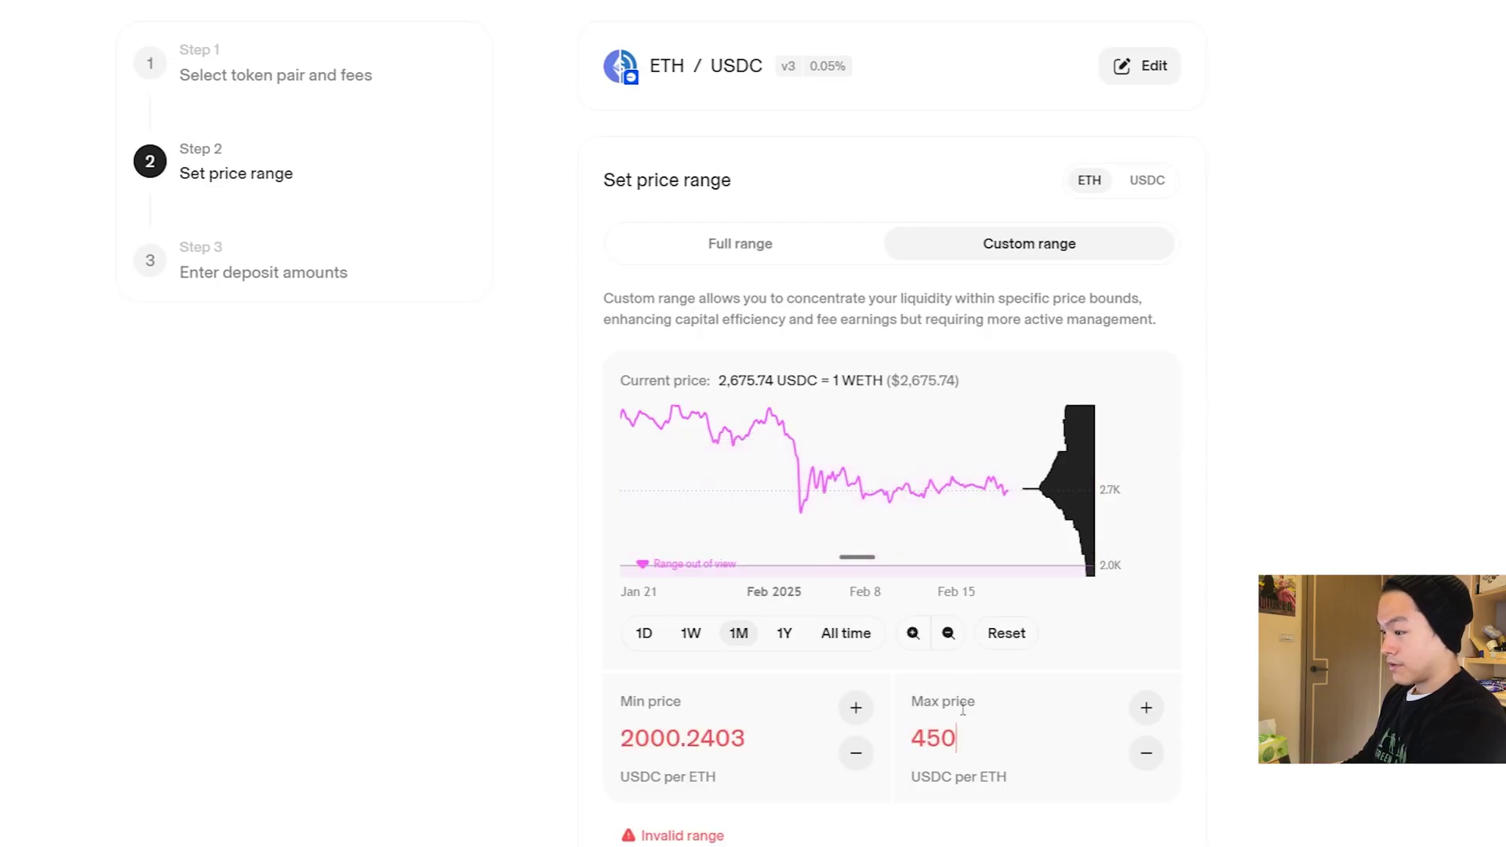
{"action": "left_click", "coordinate": [949, 635]}
{"action": "left_click", "coordinate": [950, 636]}
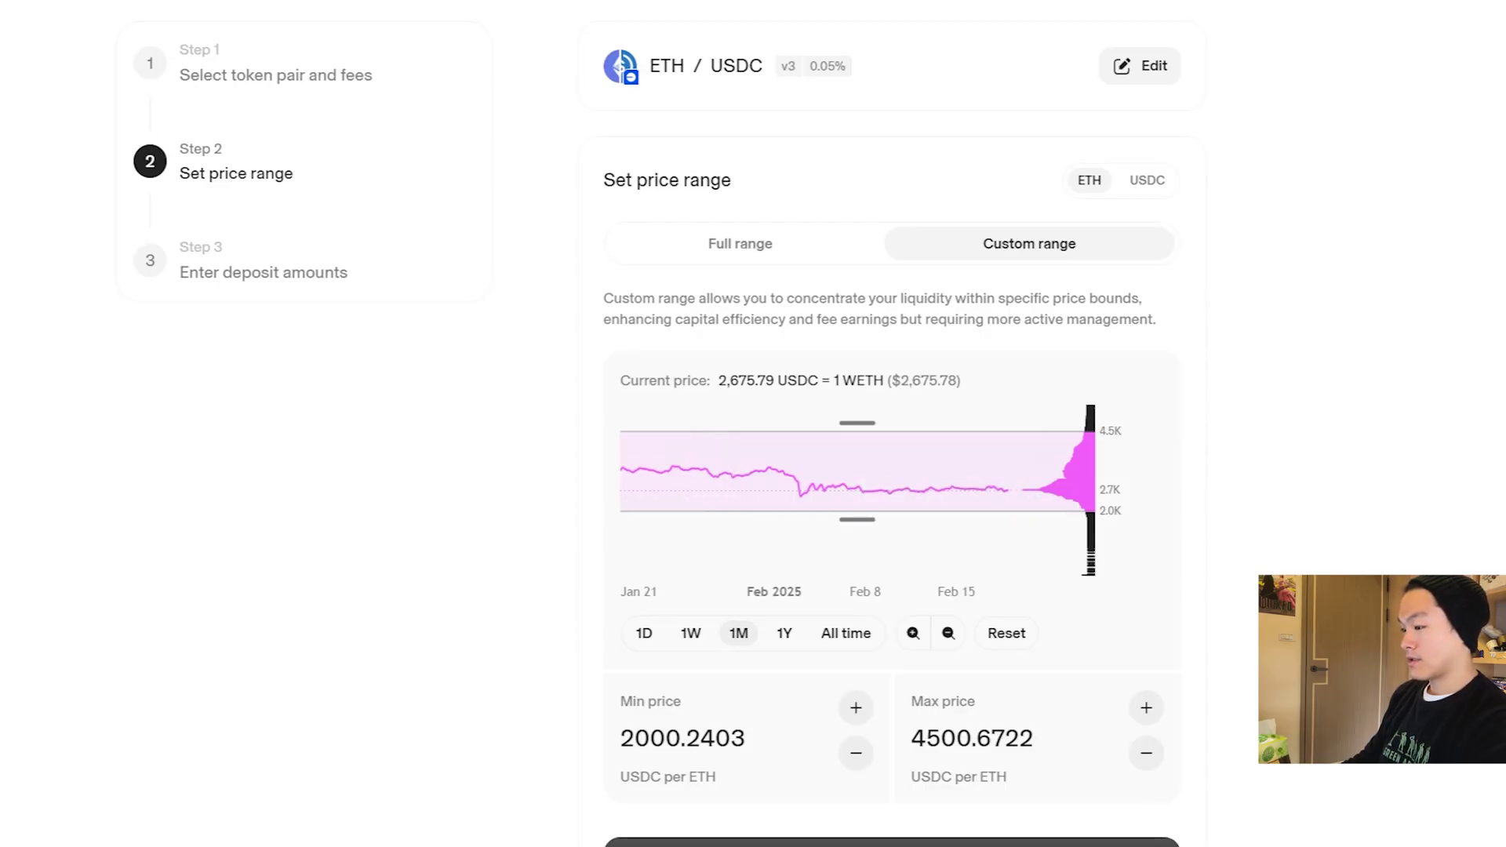
{"action": "left_click", "coordinate": [1136, 843]}
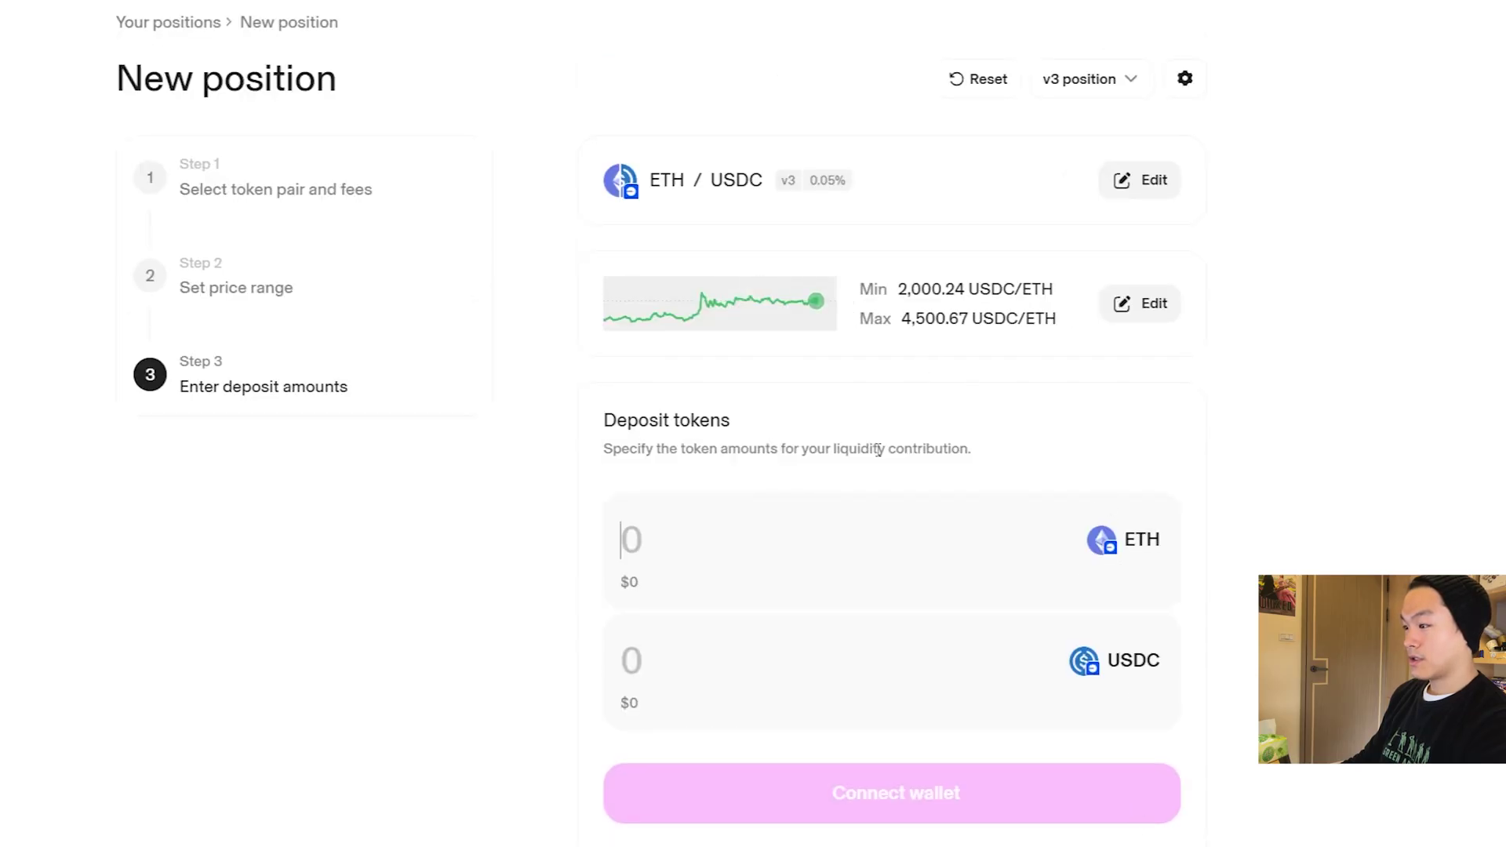
Step: Enter 950 as the USDC deposit, which auto-fills about 0.6003 ETH
{"action": "left_click", "coordinate": [676, 661]}
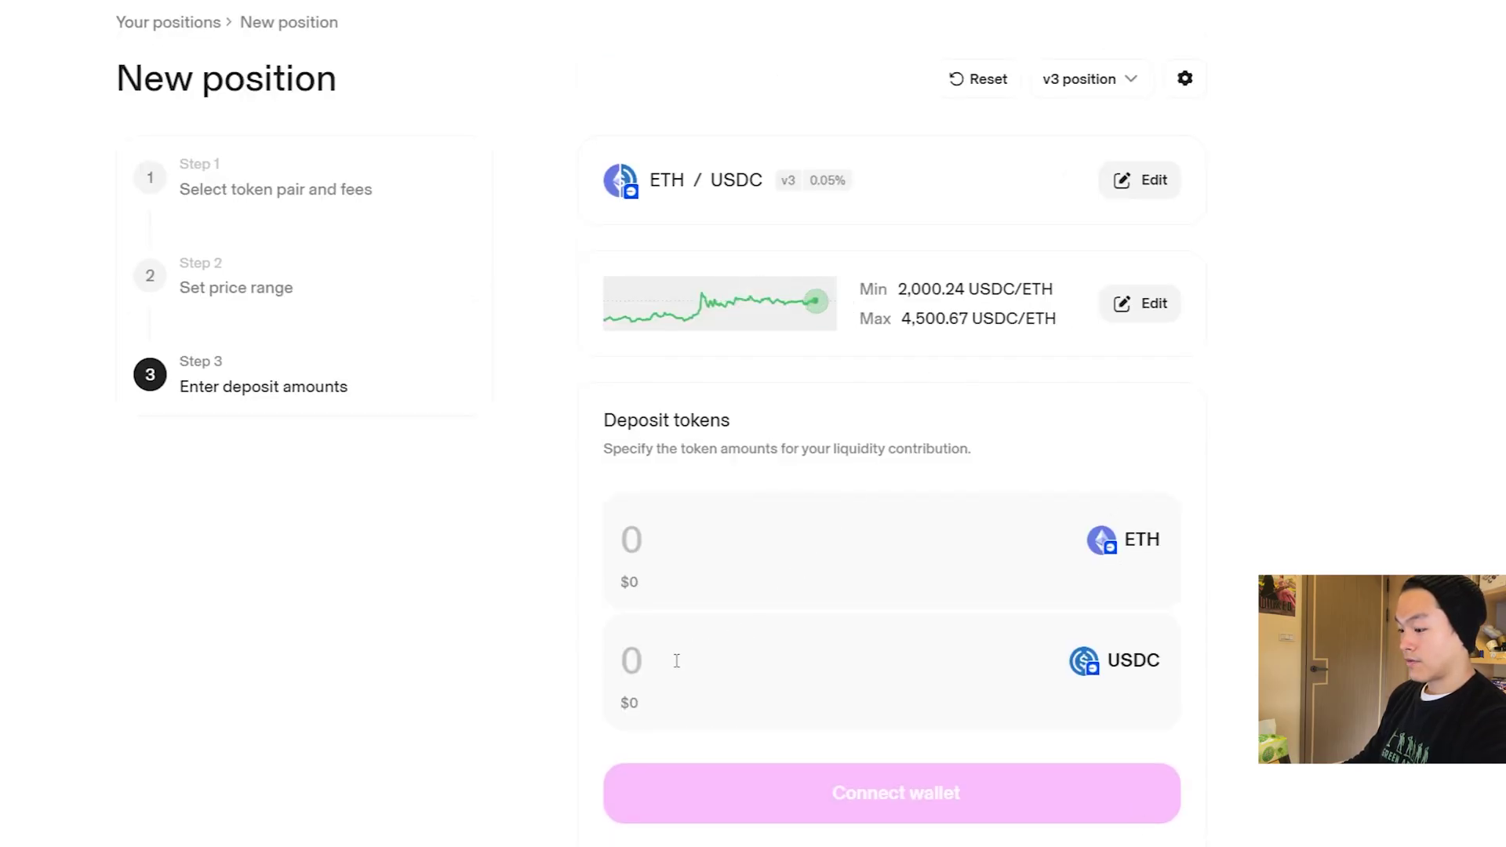
{"action": "type", "text": "950"}
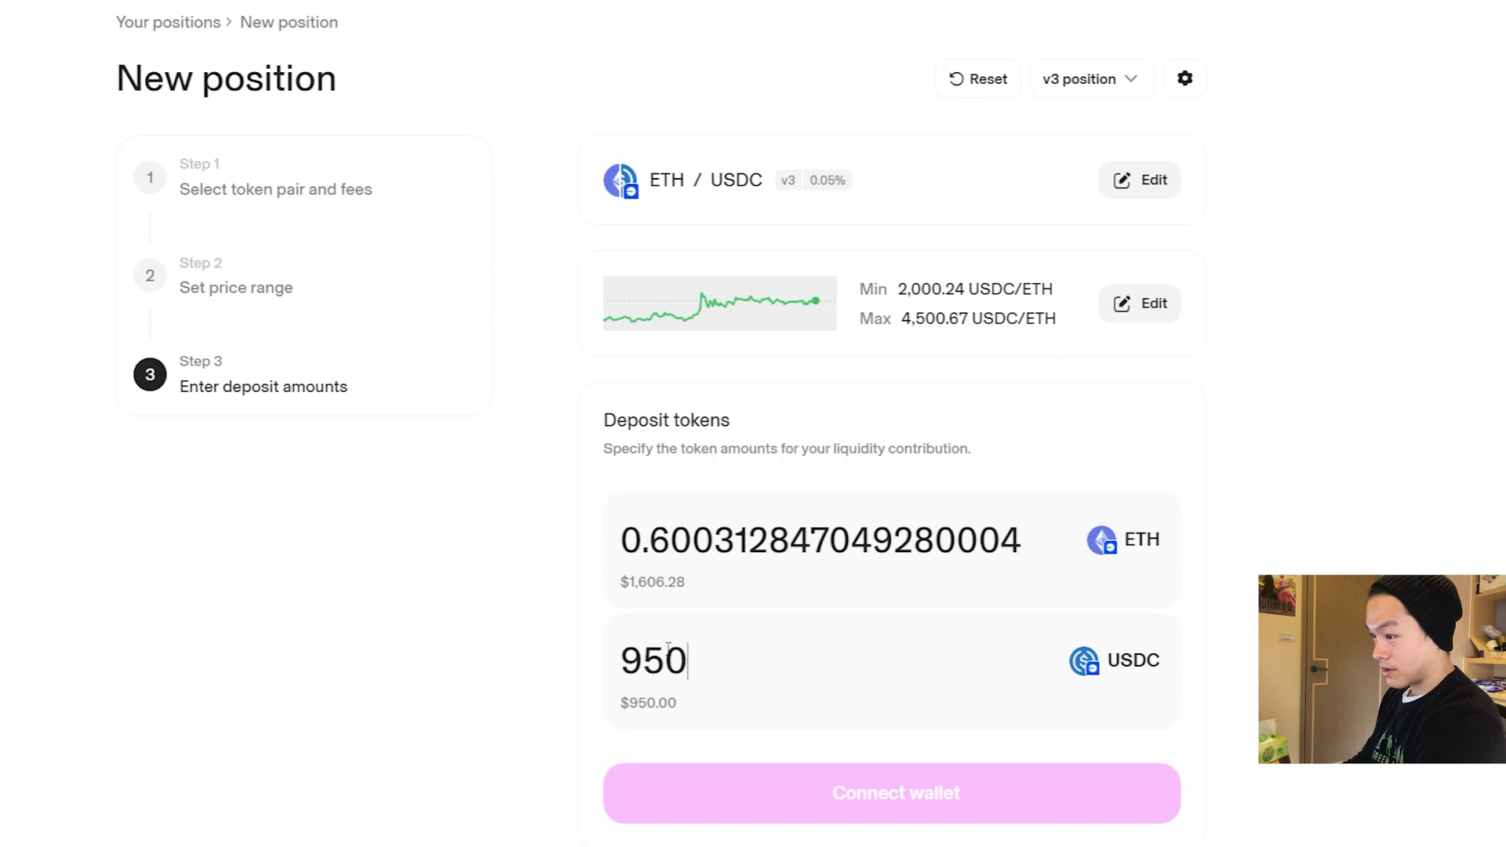